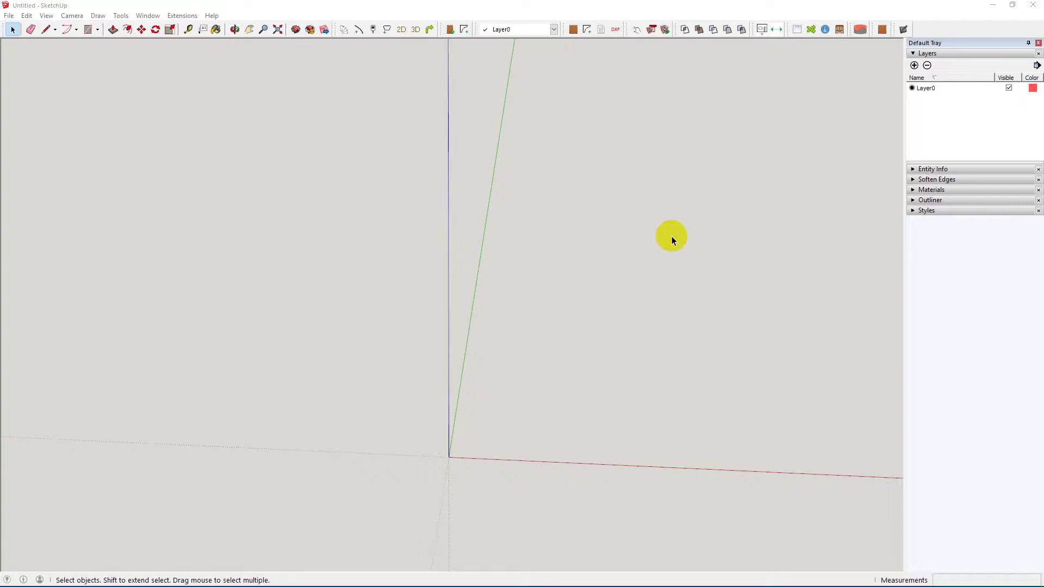
Place the model window beside the flatten_2.ods spreadsheet and examine the Total Rise, Center Radius and both Degrees cells
click(1014, 6)
click(964, 52)
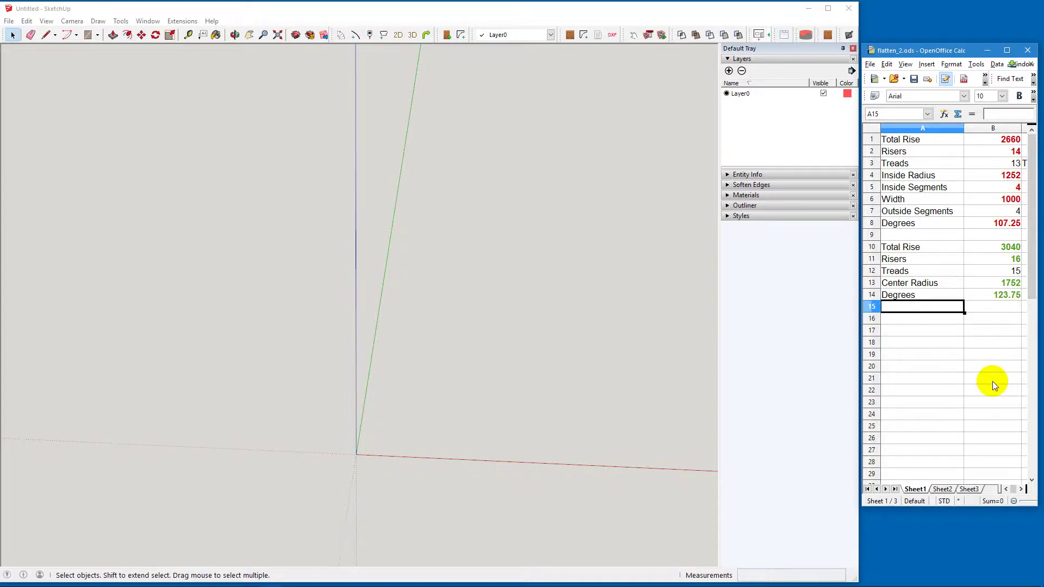
click(1009, 236)
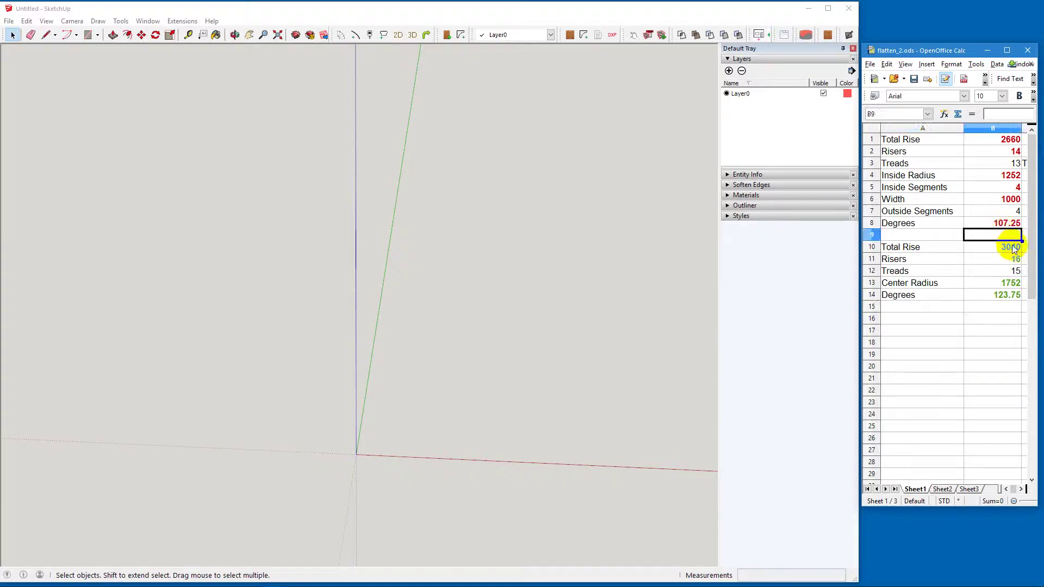
click(1007, 311)
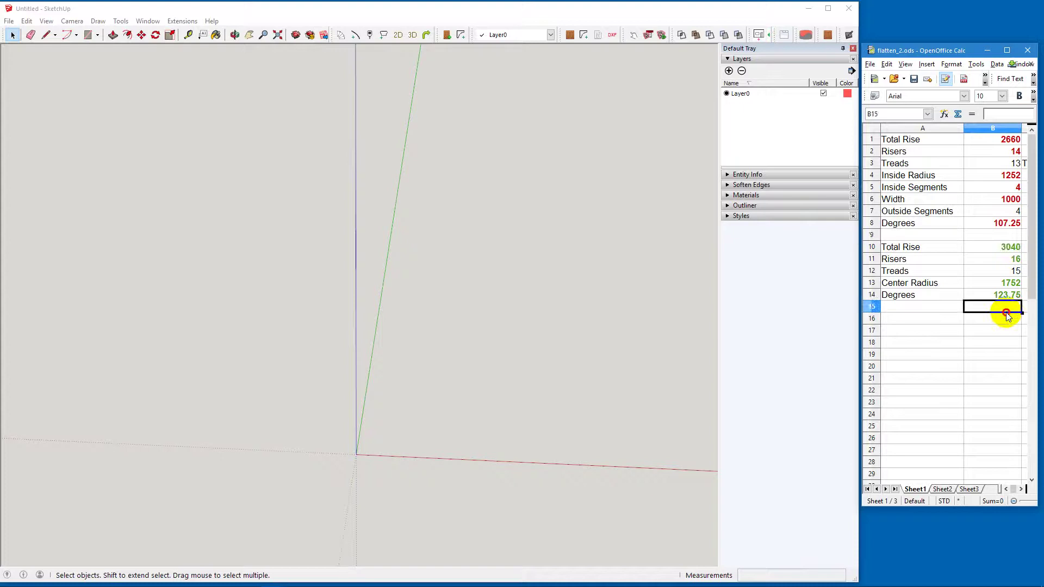
click(1015, 249)
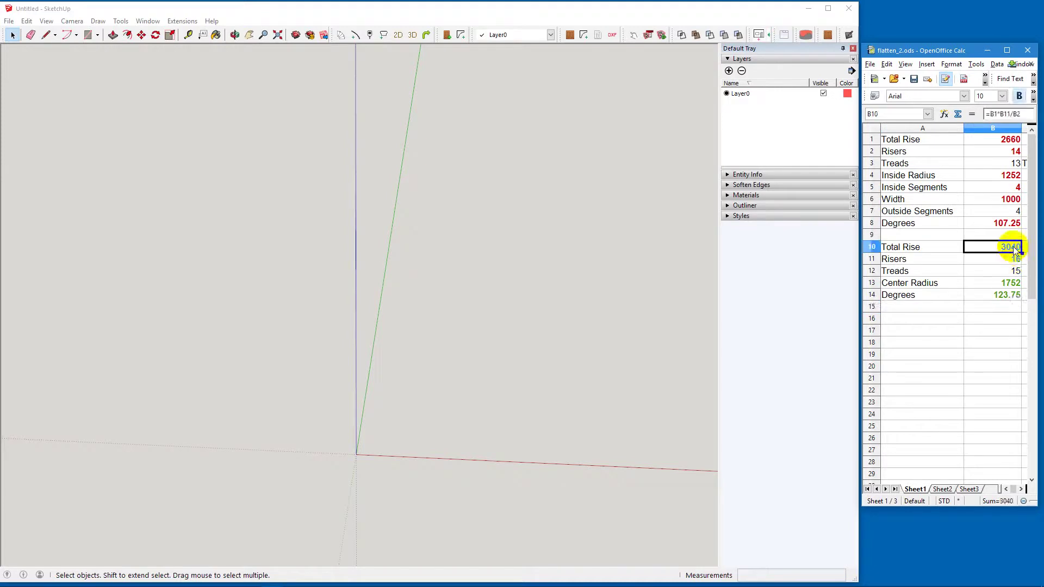
click(1009, 297)
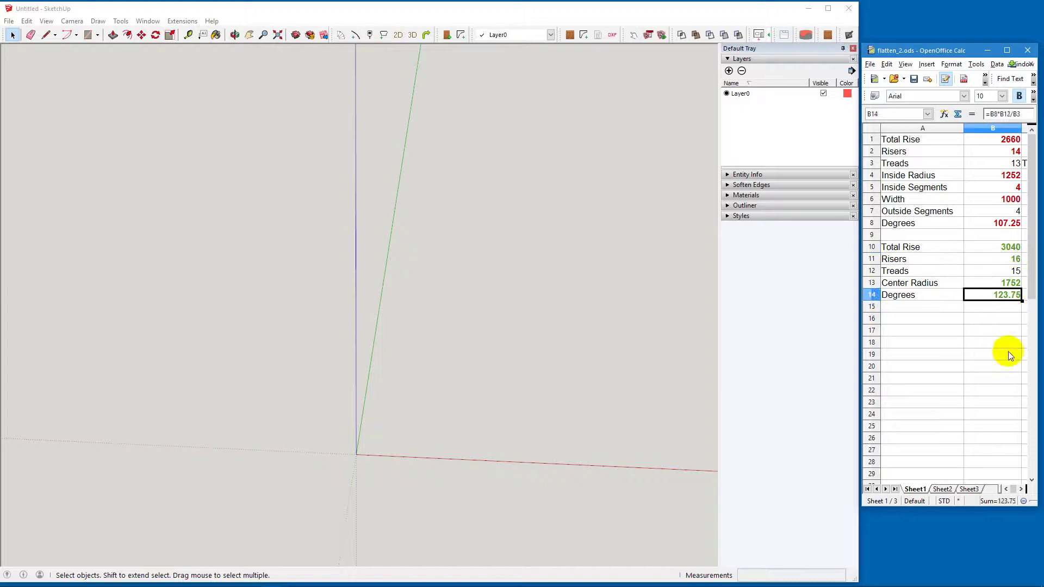
click(1006, 224)
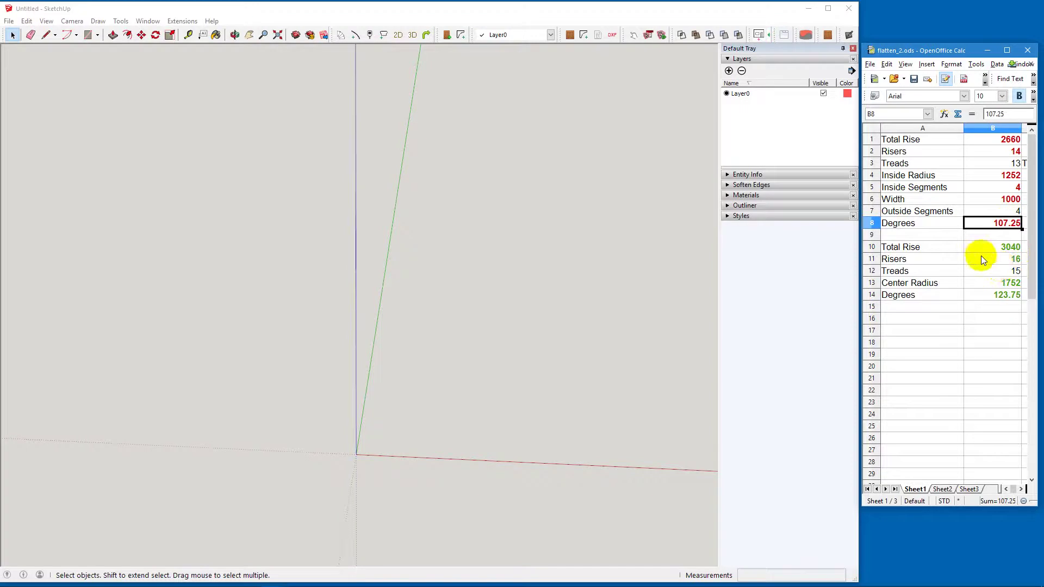
click(1010, 298)
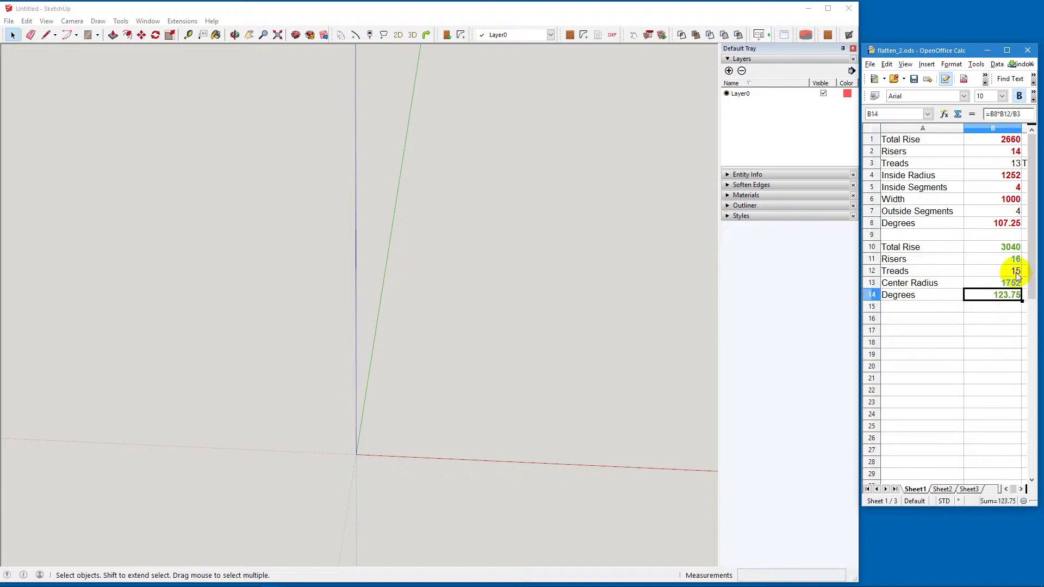
click(1008, 318)
click(1015, 283)
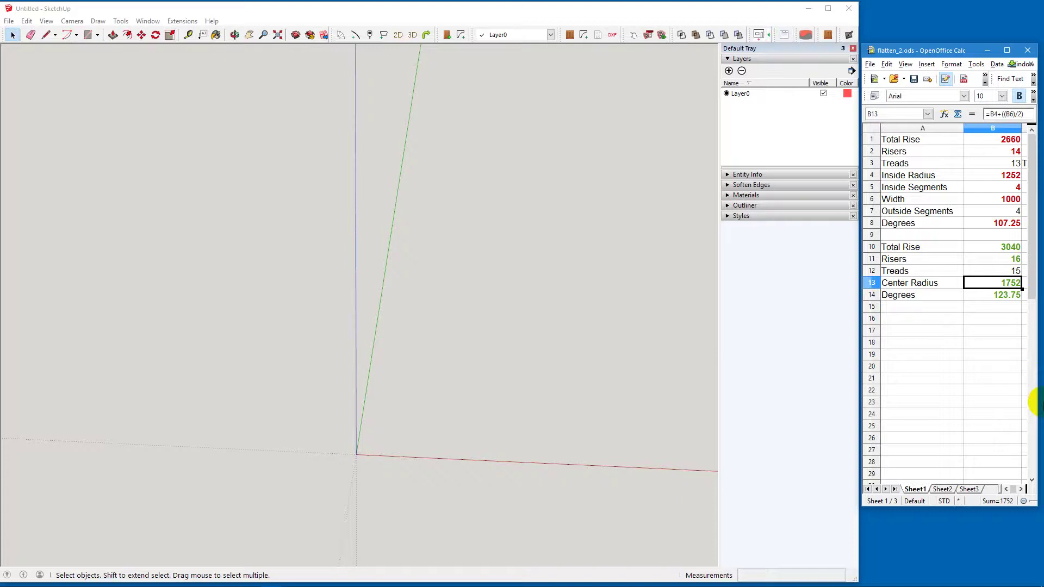
Create an anticlockwise curved stair from the stair configuration, checking total rise, risers, inside radius, tread segments and degrees against the spreadsheet
click(341, 35)
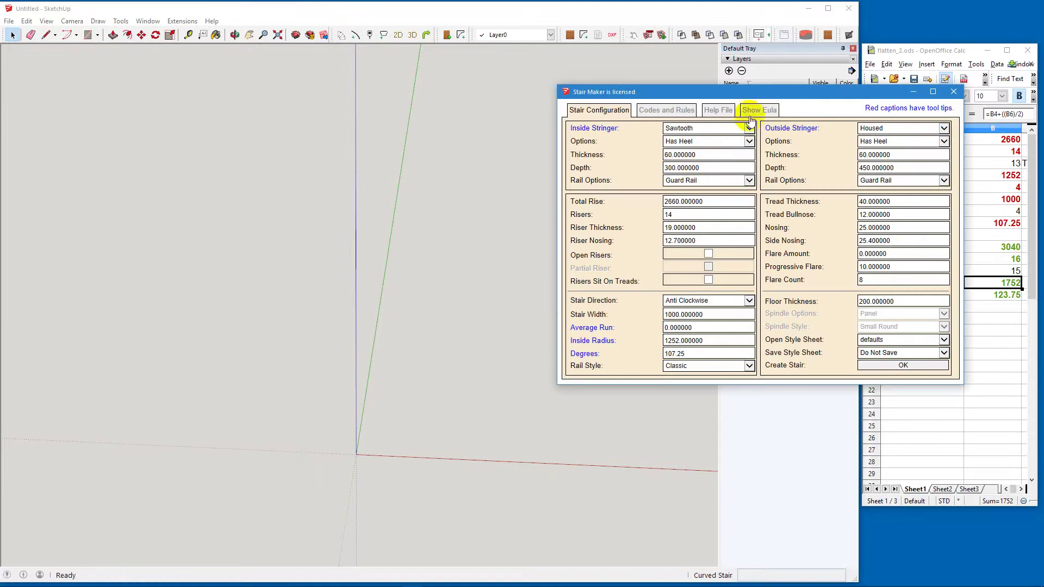
drag(770, 96, 682, 100)
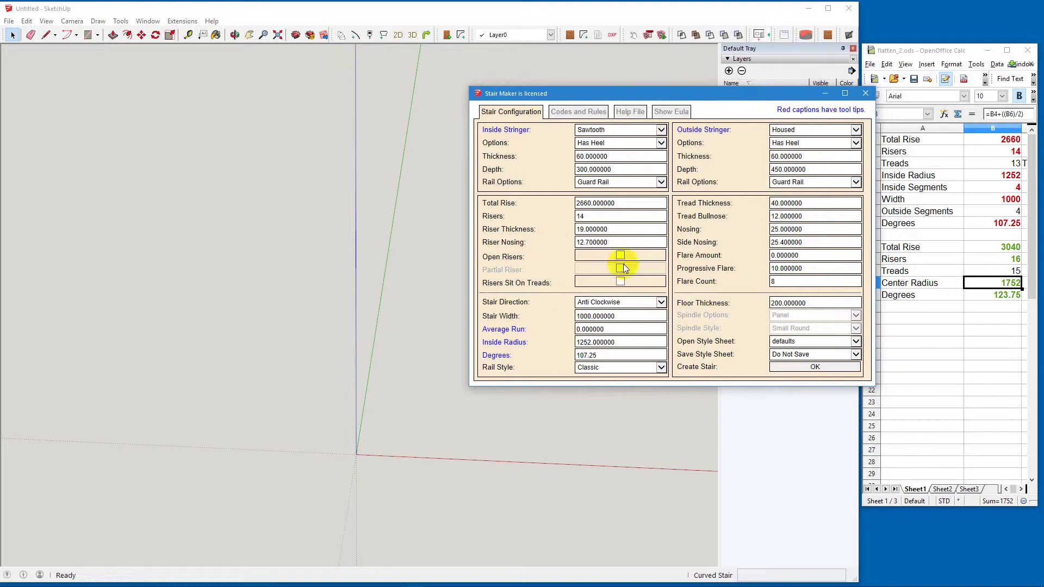
click(595, 205)
drag(576, 204, 629, 205)
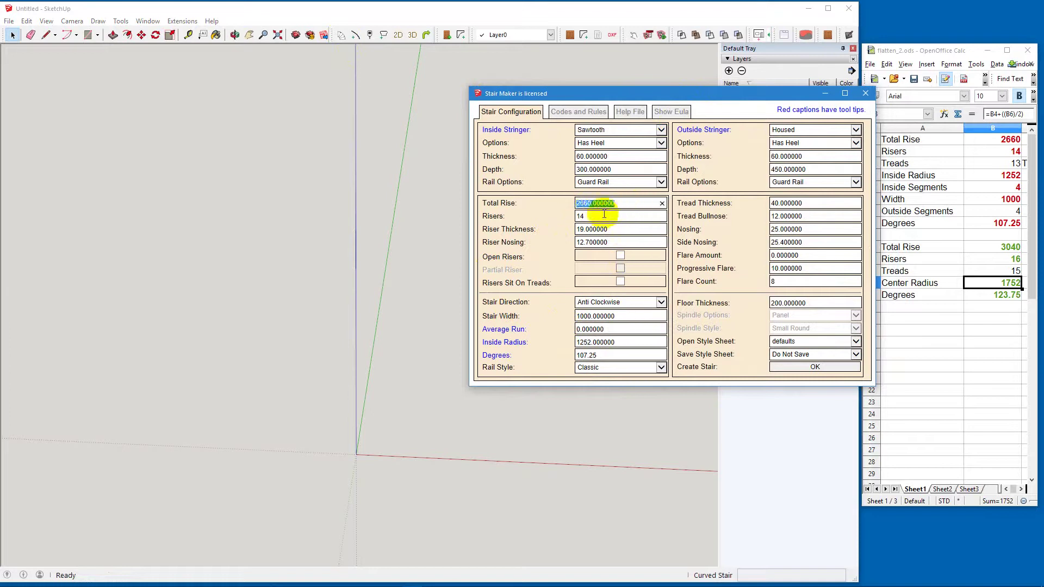
key(Tab)
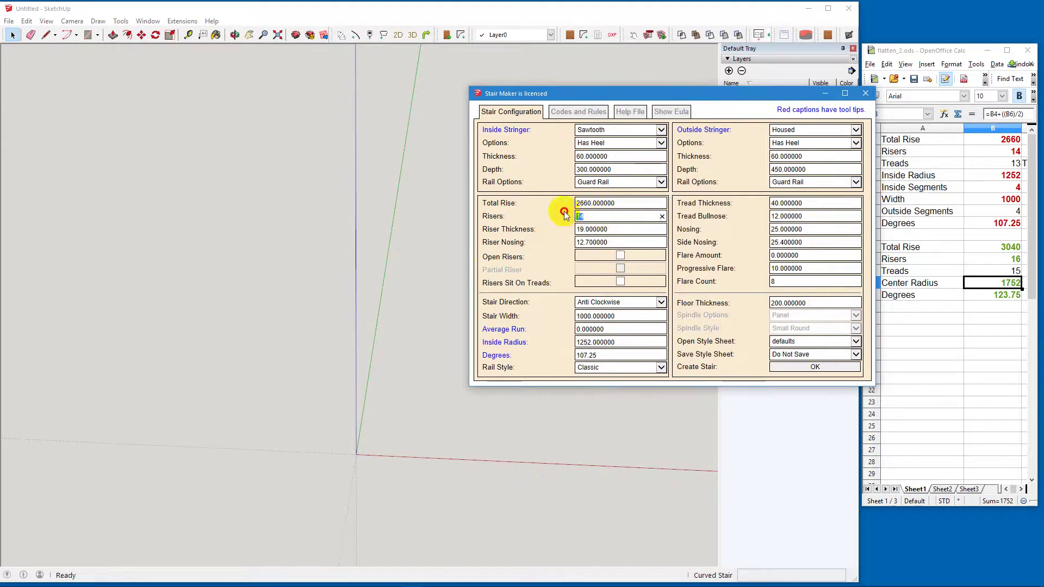
click(629, 342)
drag(629, 342, 576, 343)
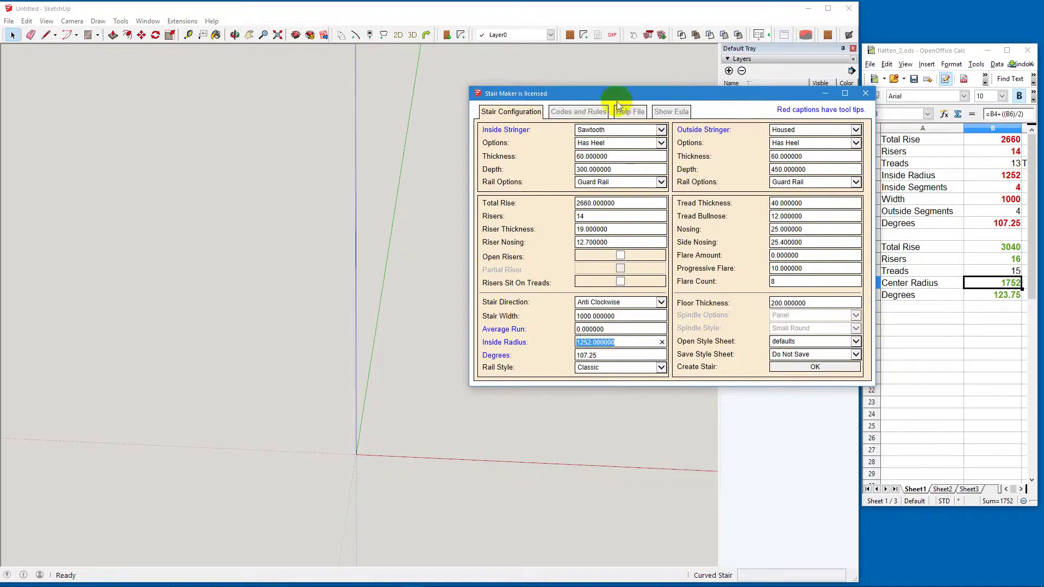
click(596, 113)
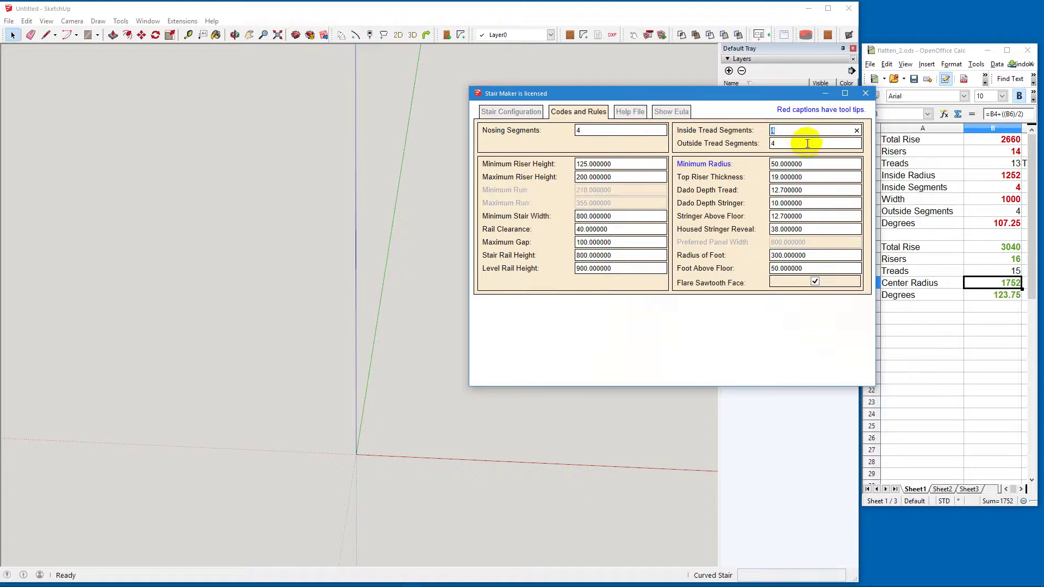
double_click(799, 144)
click(510, 111)
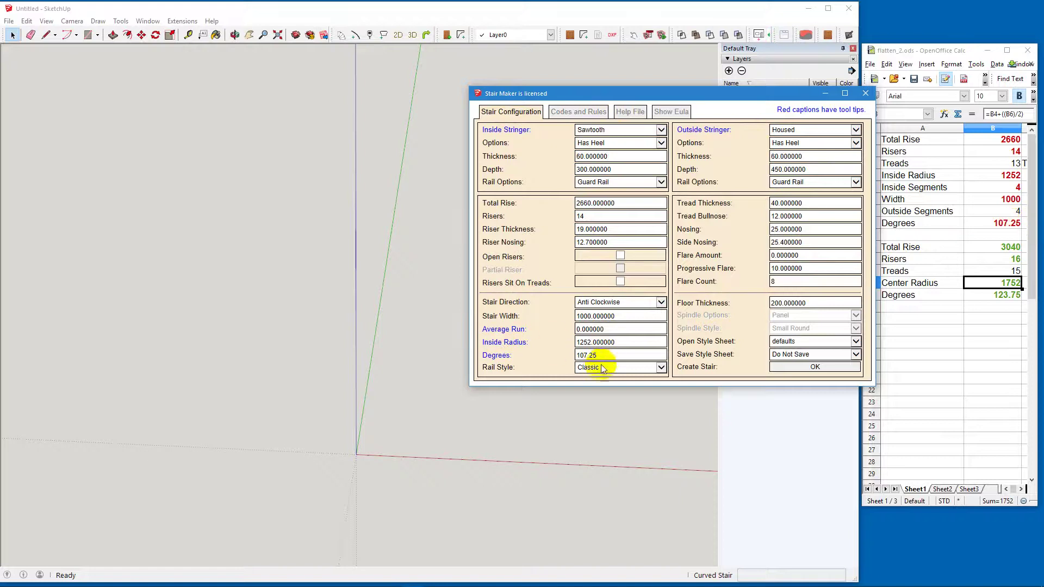
drag(602, 356, 565, 357)
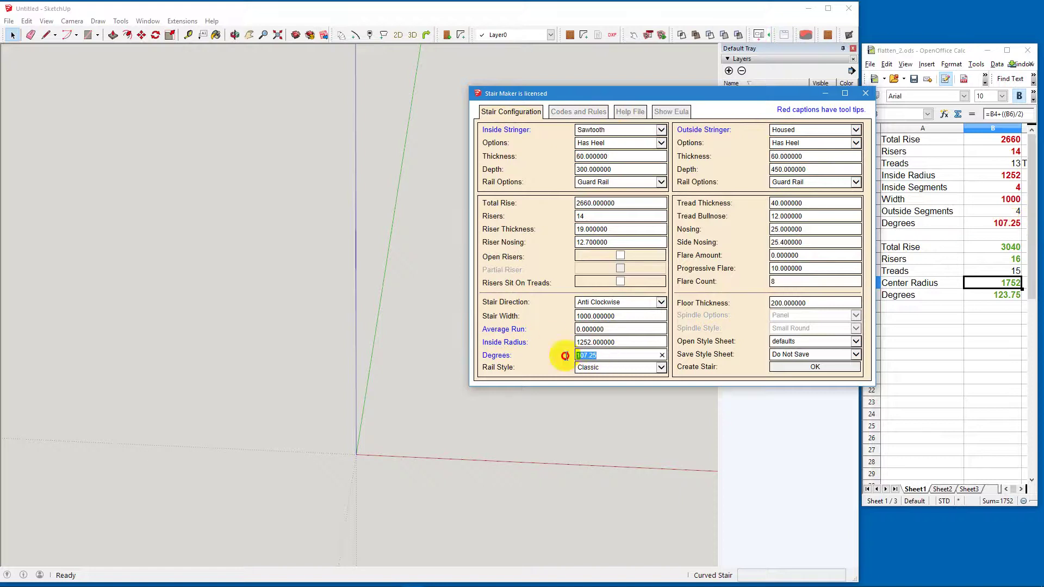
click(808, 371)
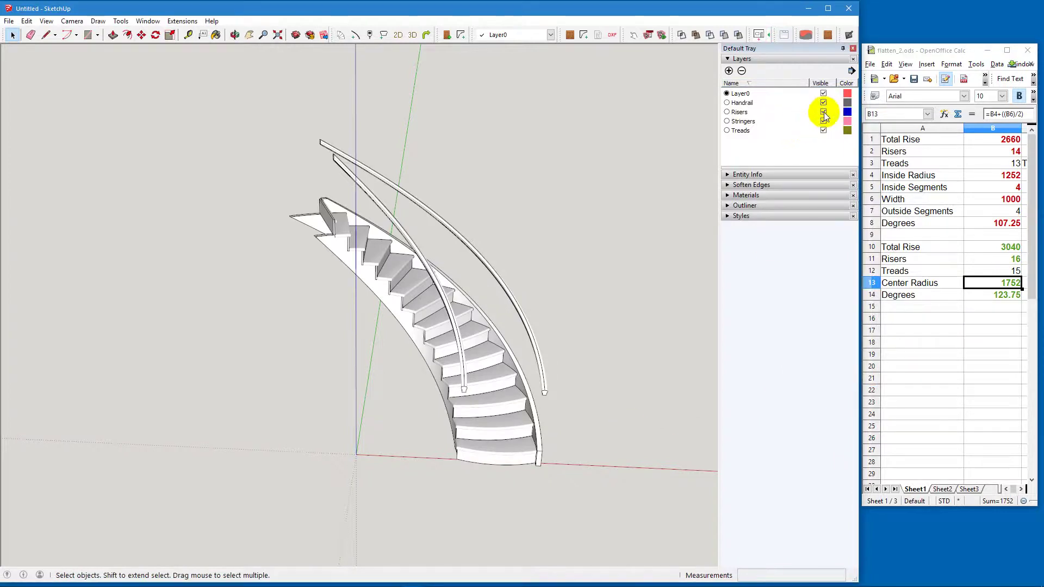
Hide the Risers and Treads layers of the curved stair
click(824, 112)
click(824, 131)
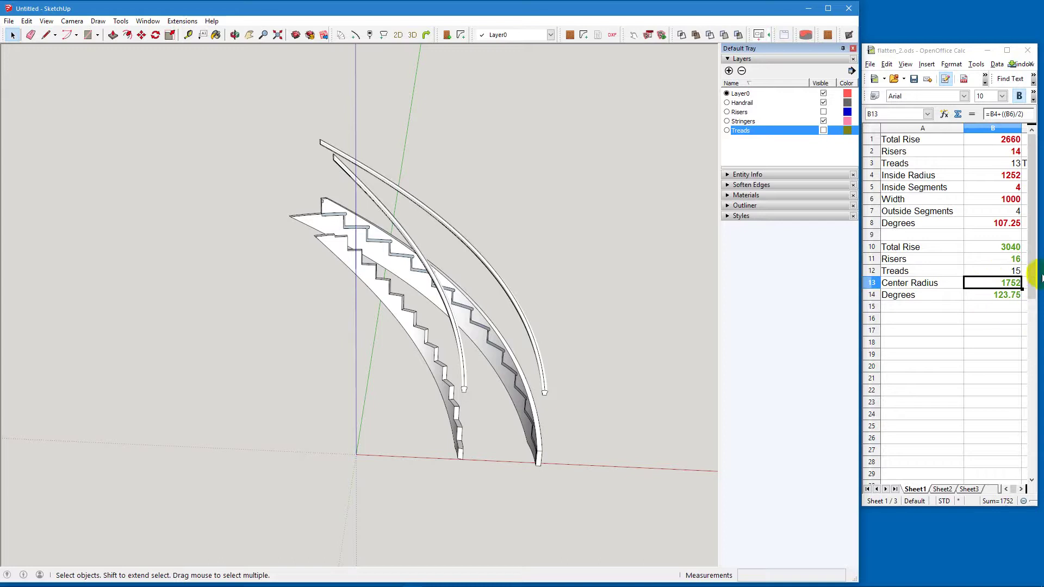
Switch to the OpenOffice Calc spreadsheet and add the label "Arcs Segments" in cell A15
click(903, 308)
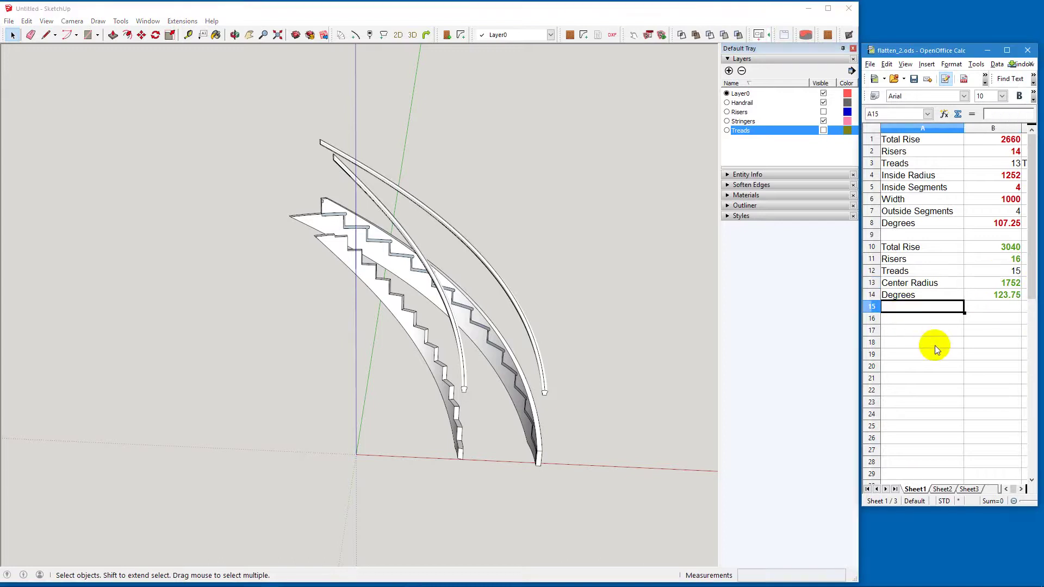
text(Arcs)
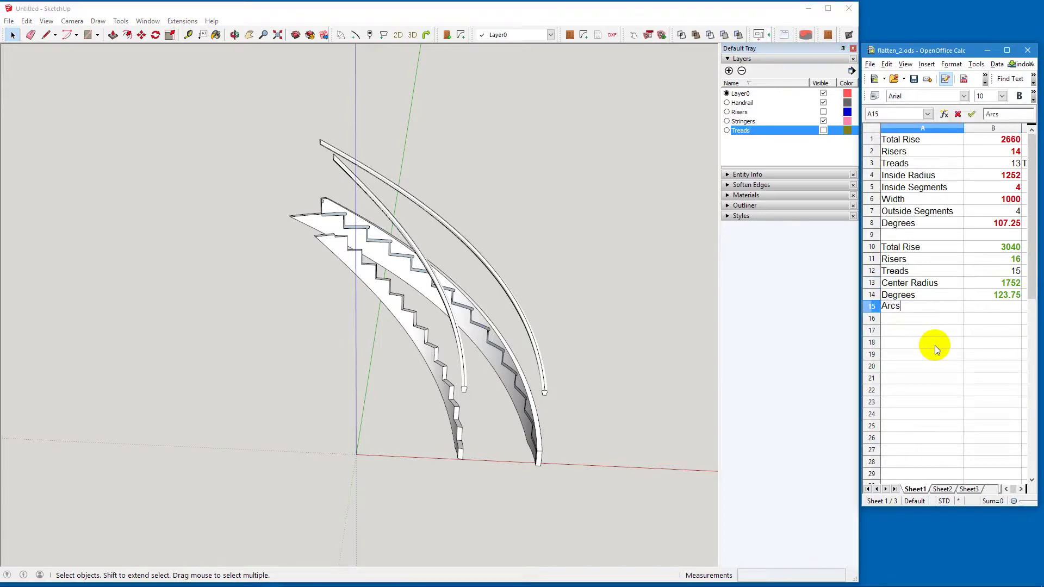
text( Segments)
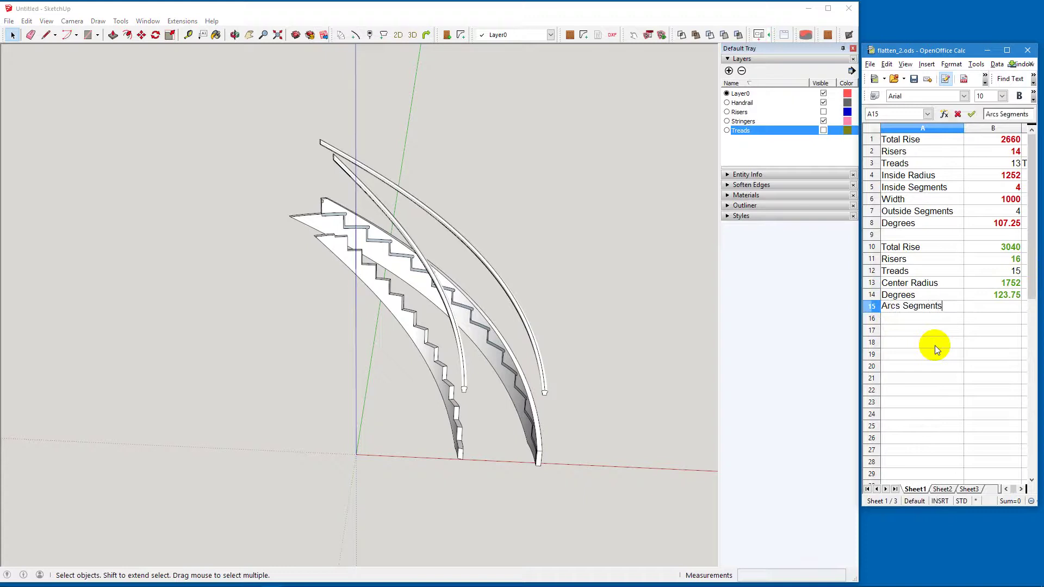
key(Tab)
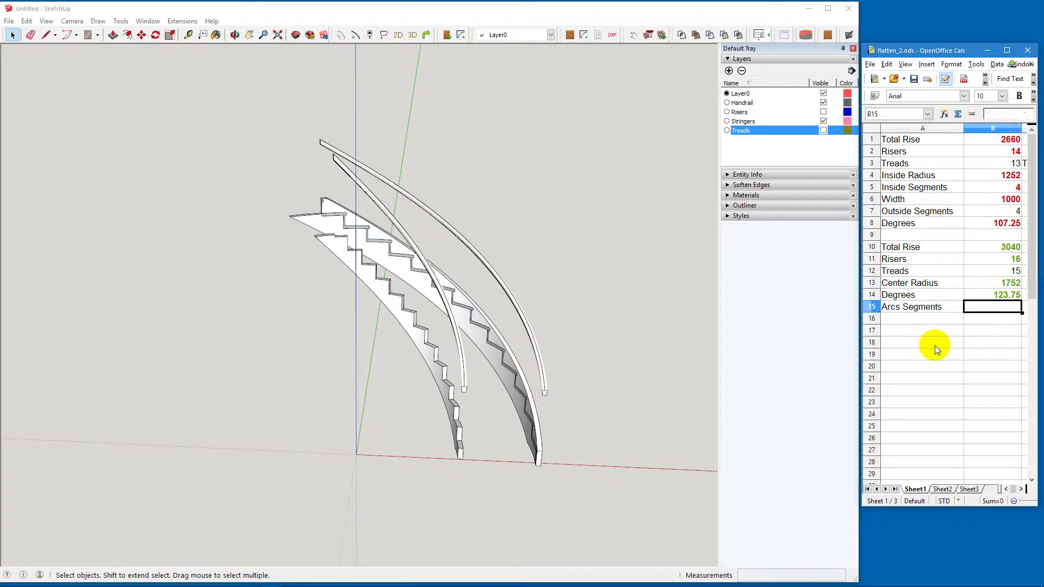
Enter a formula in B15 multiplying the treads in B12 by the inside segments in B5
text(=)
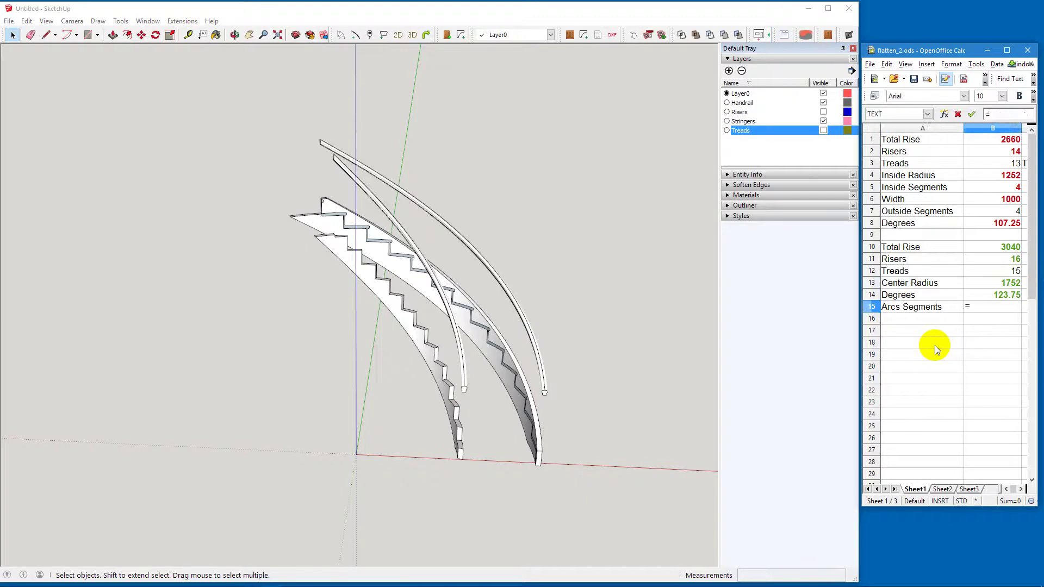
key(Up)
key(Up)
key(Up)
text(*)
key(Up)
key(Up)
key(Up)
key(Up)
key(Up)
key(Up)
key(Up)
key(Up)
key(Up)
key(Up)
key(Return)
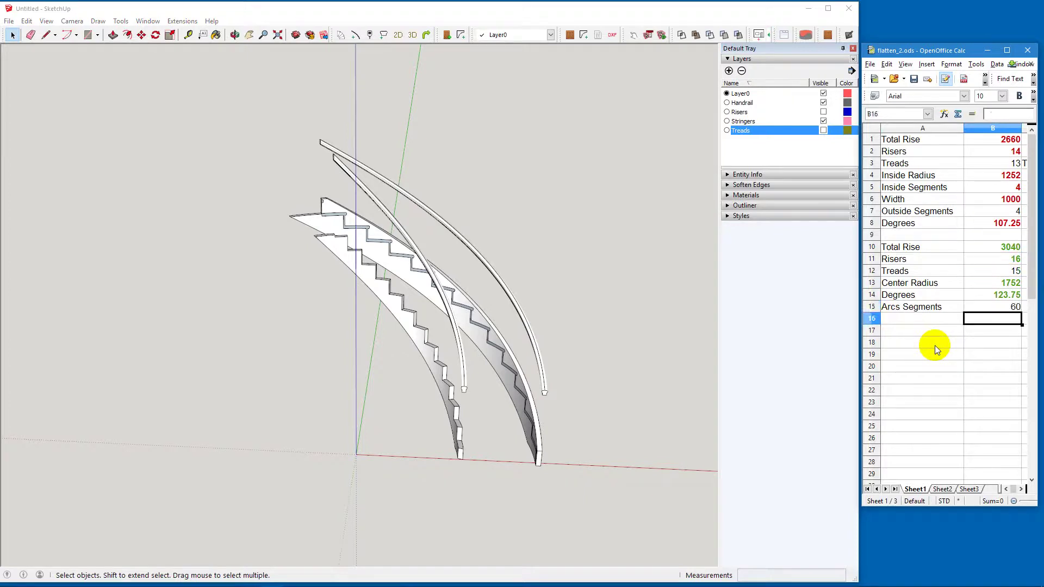
key(Up)
key(Up)
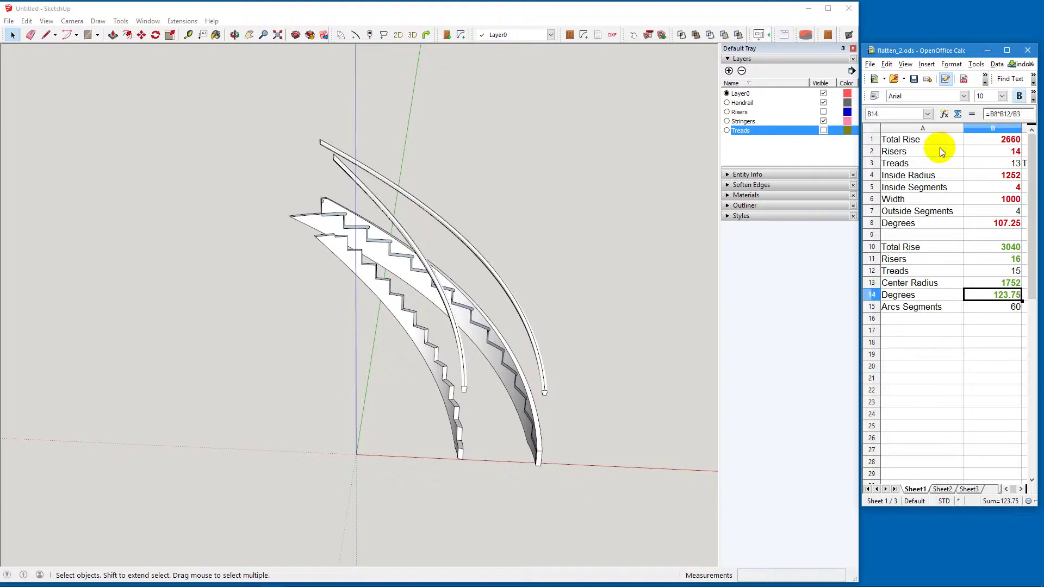
click(991, 354)
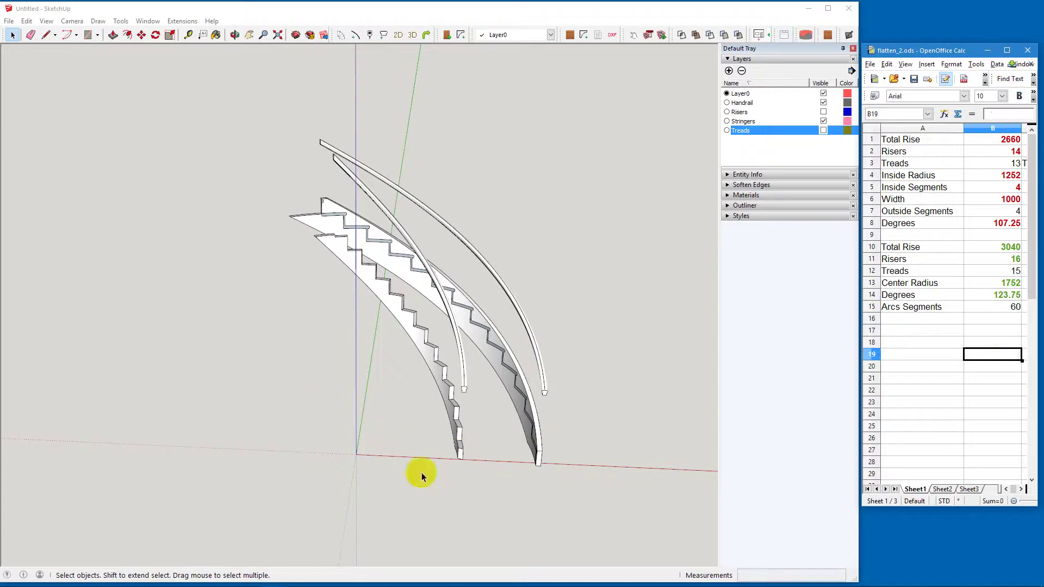
text(t)
click(366, 448)
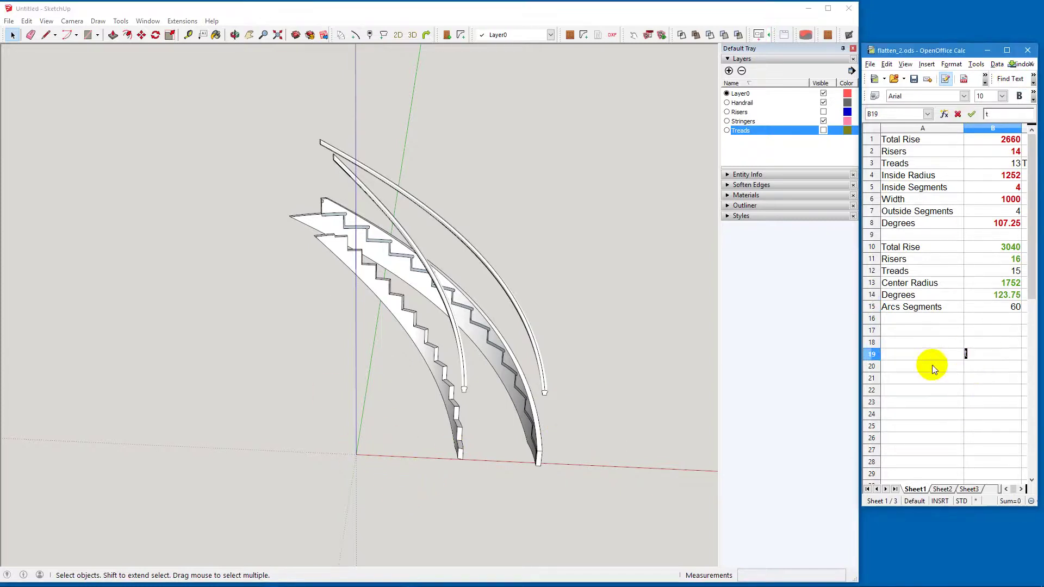
key(Escape)
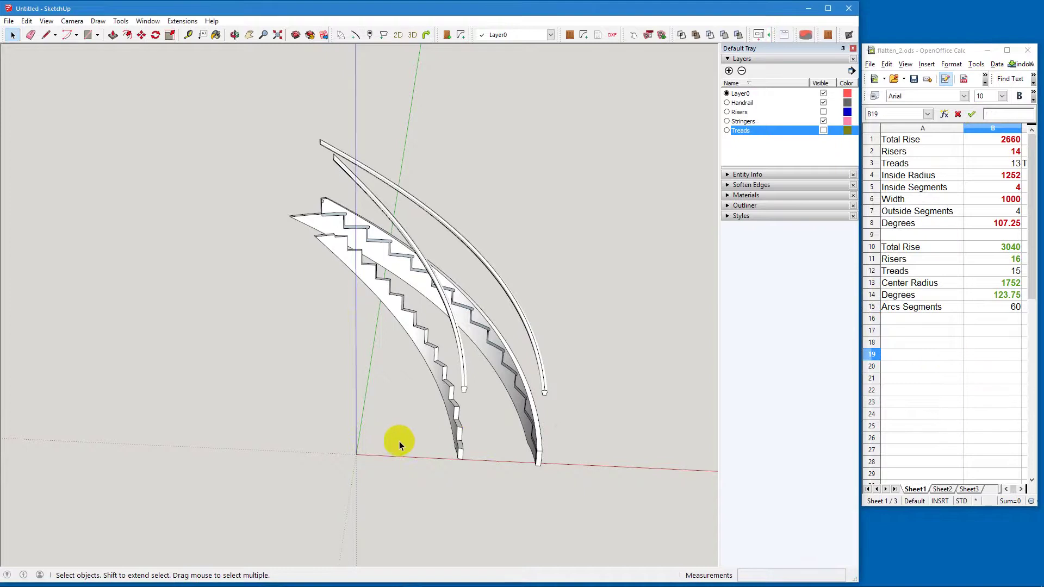
In SketchUp, place a guide point 1752 from the origin along the red axis with the Tape Measure
key(t)
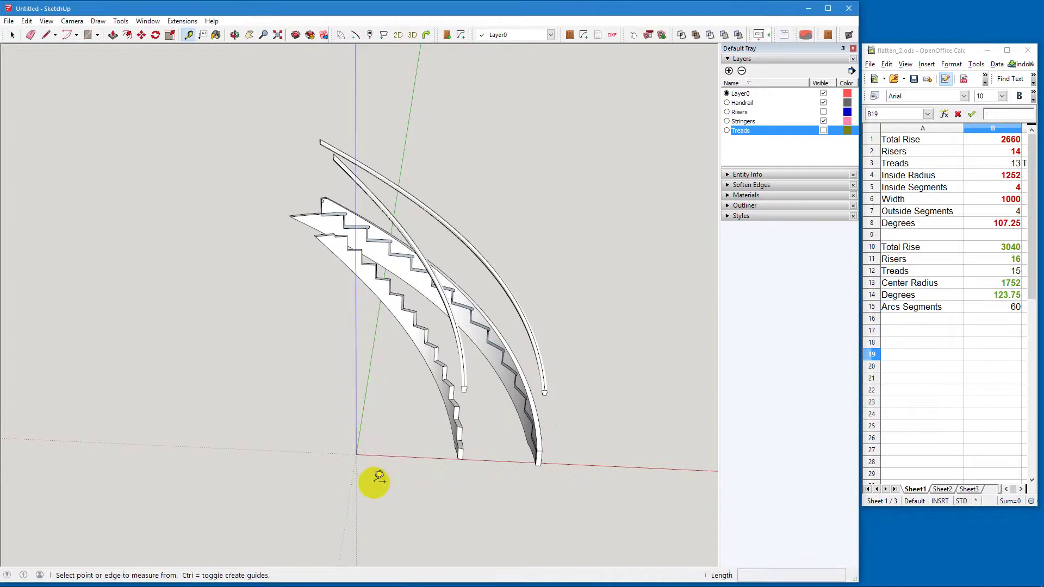
click(358, 452)
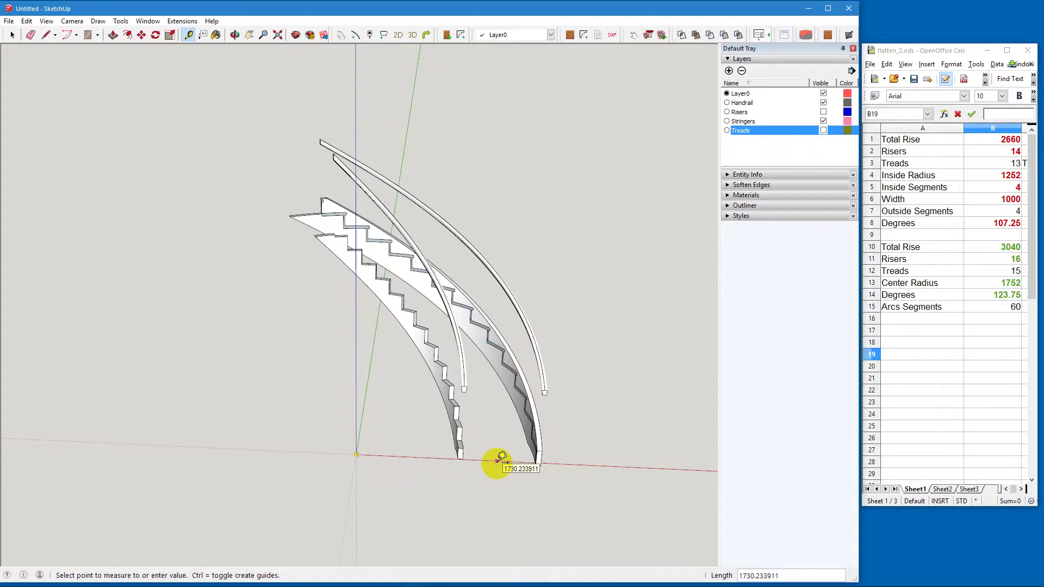
text(1752)
key(Return)
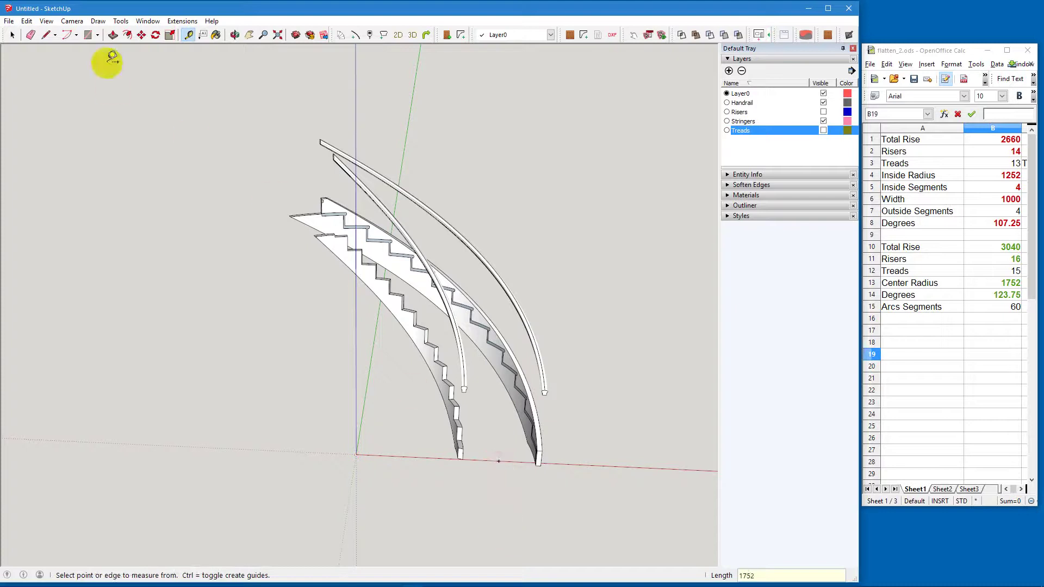
Draw a centre arc from the origin starting at the guide point, with radius 1752, 60 segments and an angle of 123.75 degrees
click(98, 20)
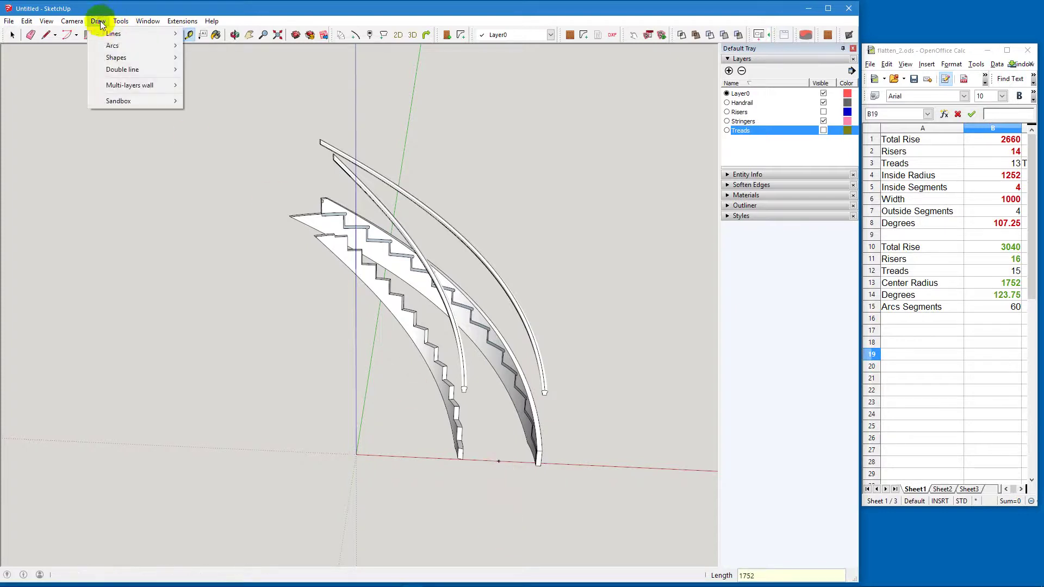
mouse_move(125, 45)
click(203, 46)
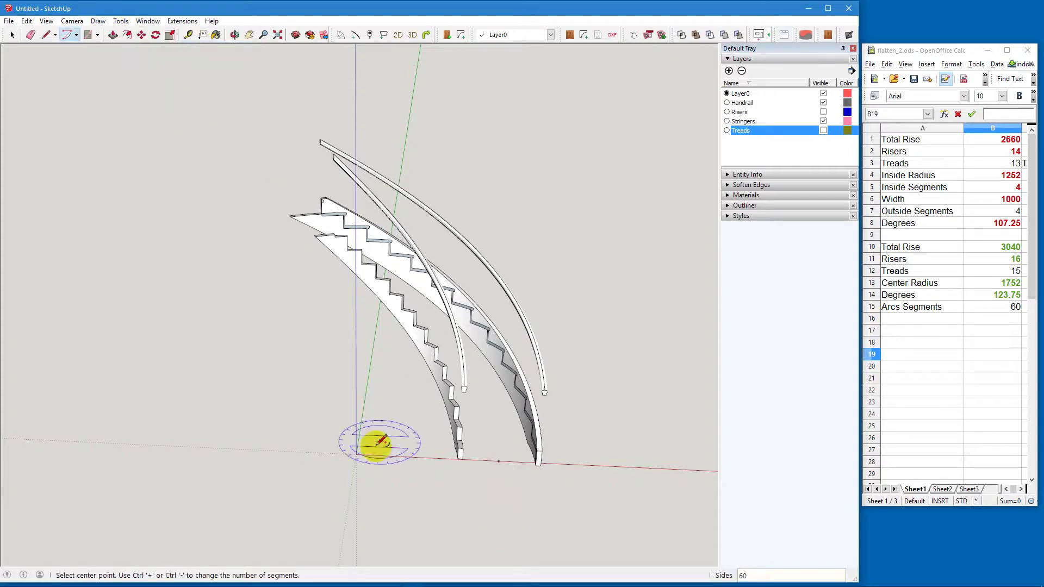
click(356, 454)
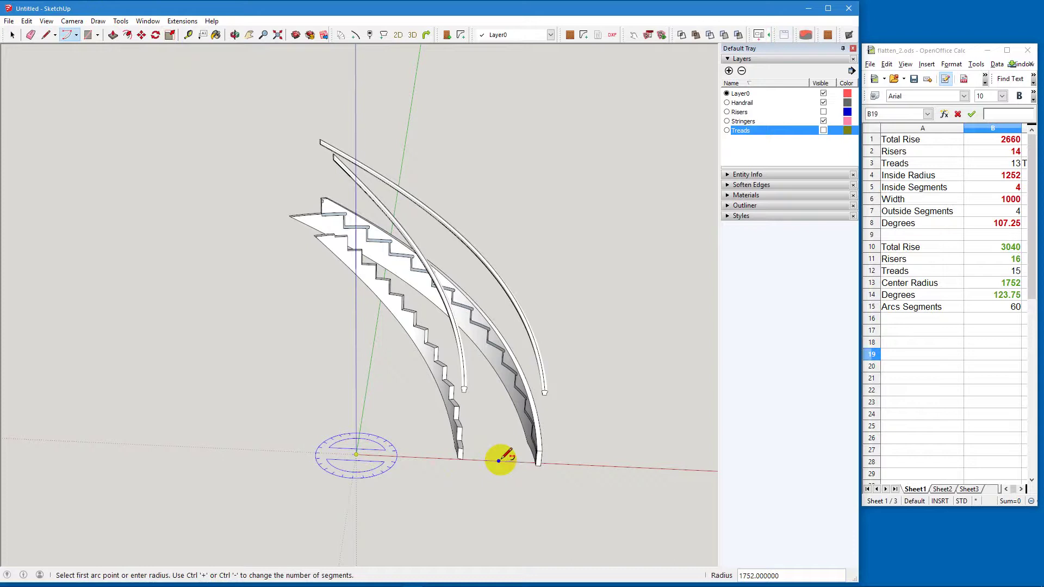
click(499, 460)
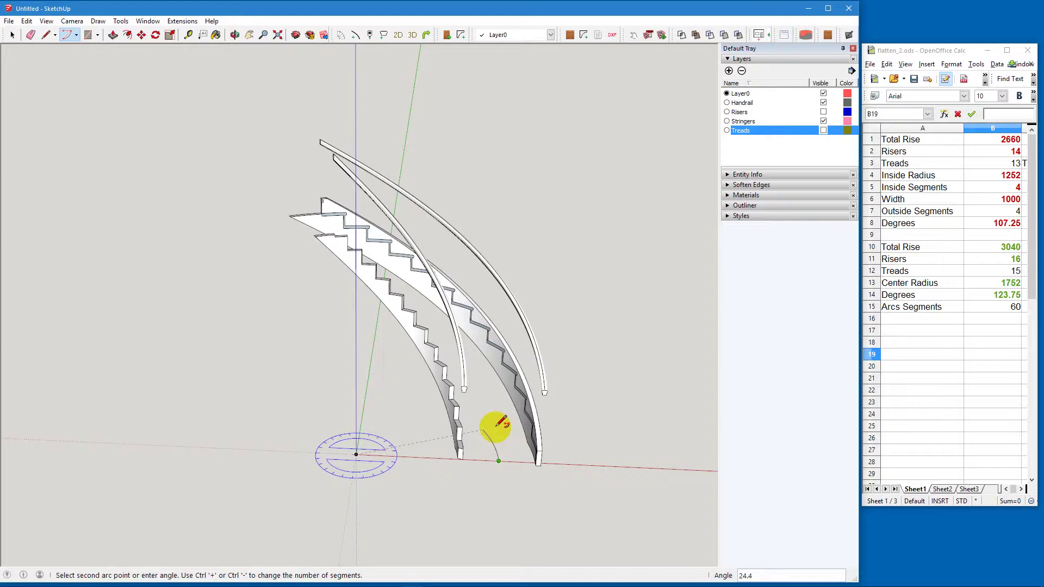
text(60s)
key(Return)
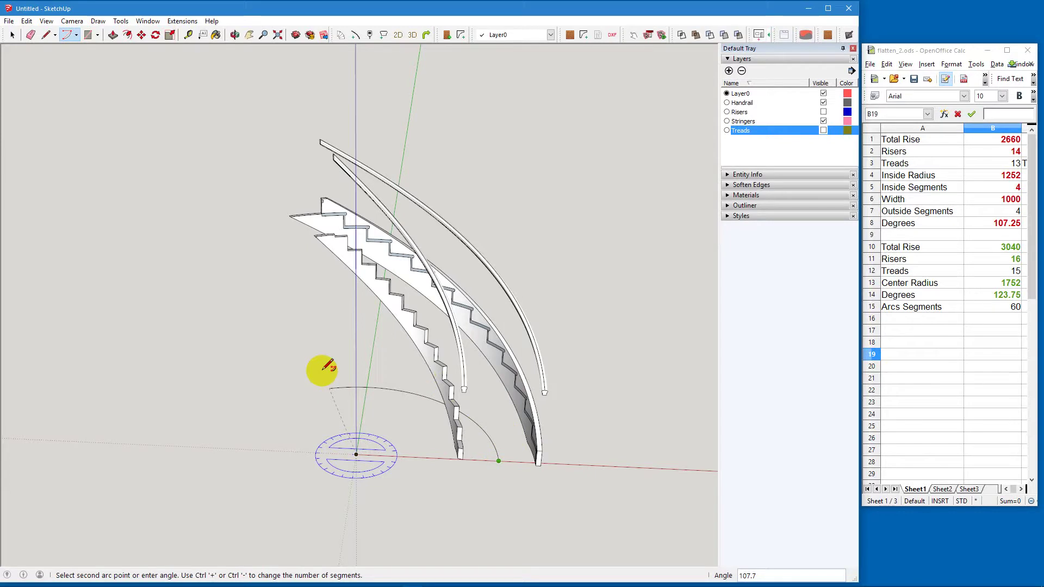
text(123)
key(Return)
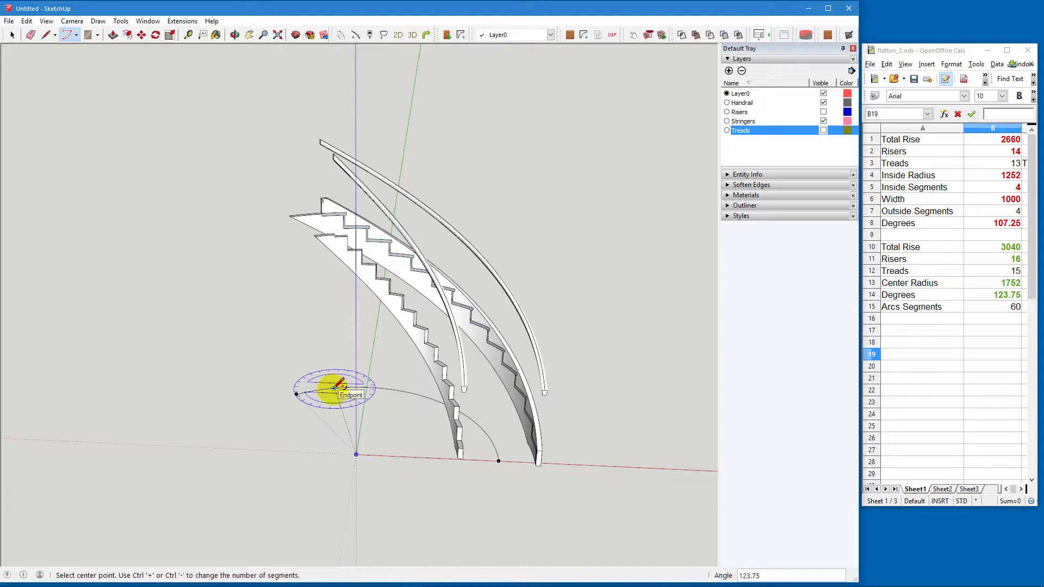
key(space)
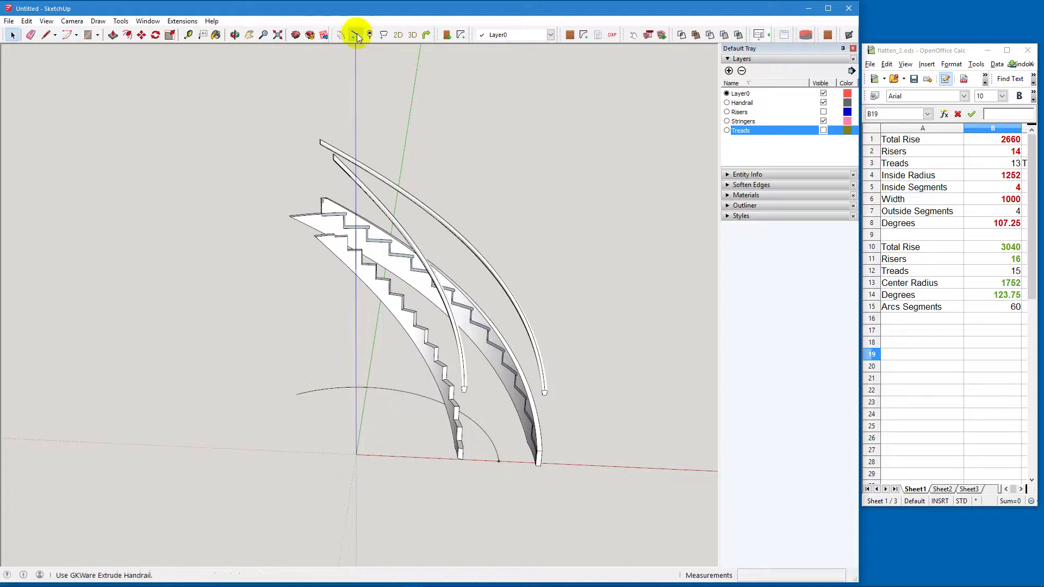
Run Stair 2D to 3D on the arc with 3040 total rise, 16 risers, 25 nosing, no reversed path and 800 rail height
click(400, 392)
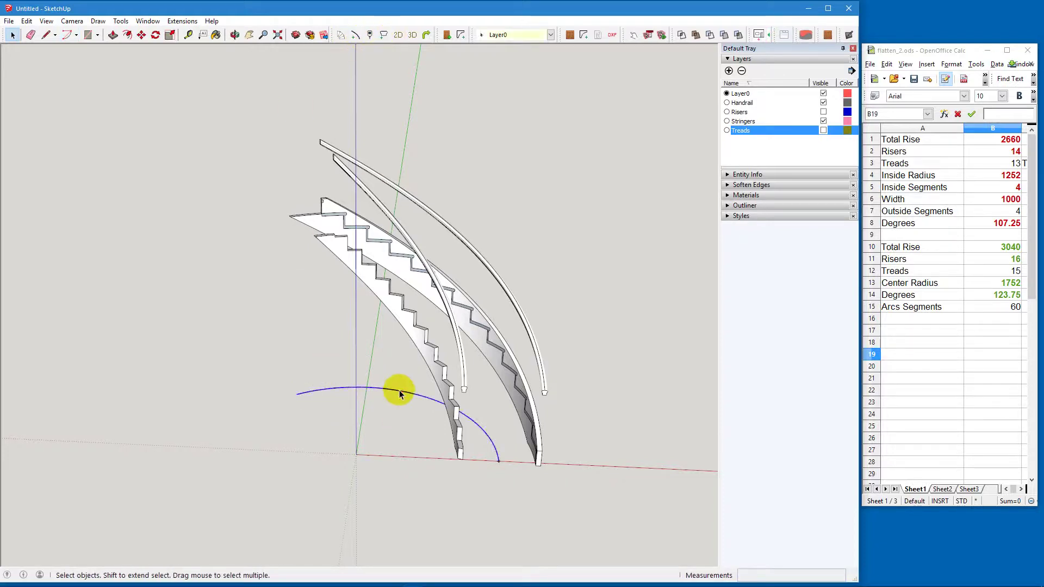
click(396, 33)
drag(435, 215, 791, 202)
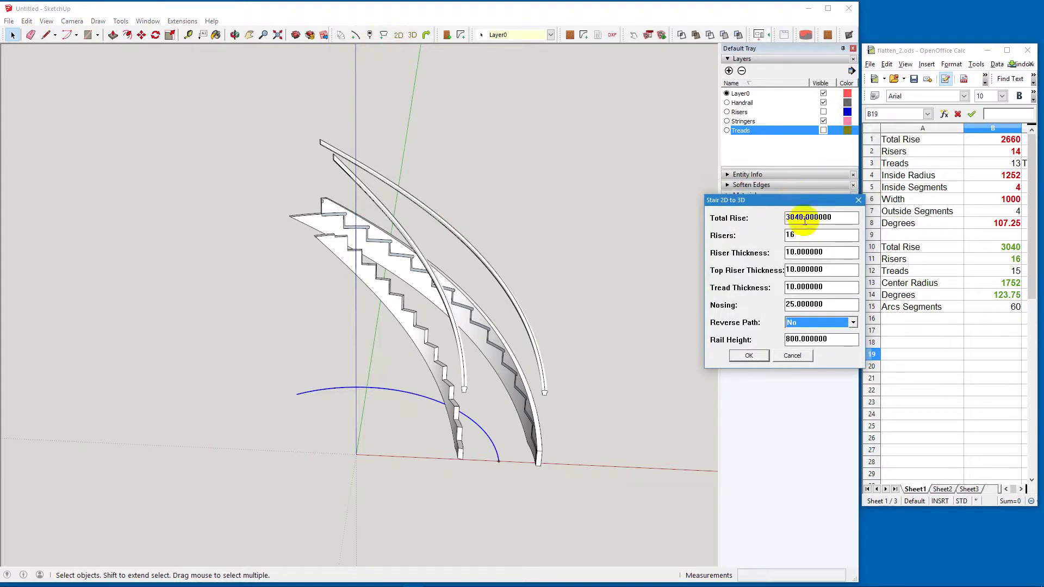
double_click(801, 220)
click(800, 222)
double_click(794, 235)
click(795, 235)
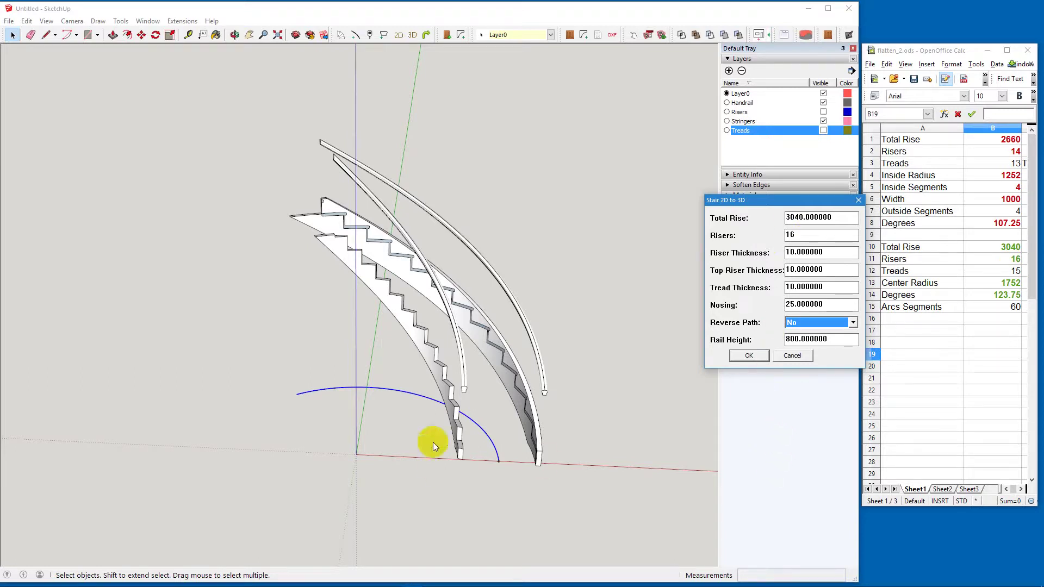
click(761, 357)
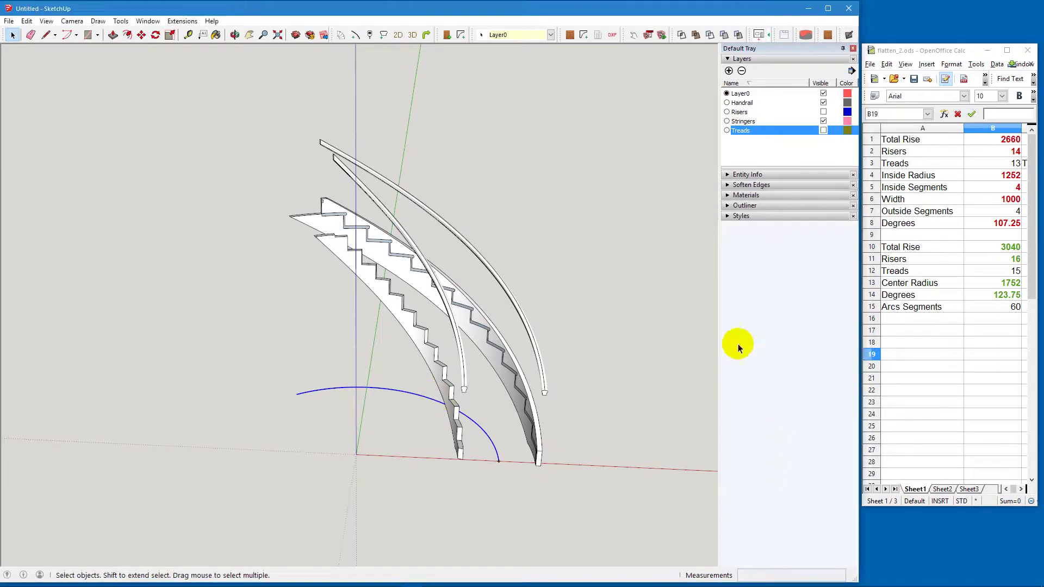
click(427, 35)
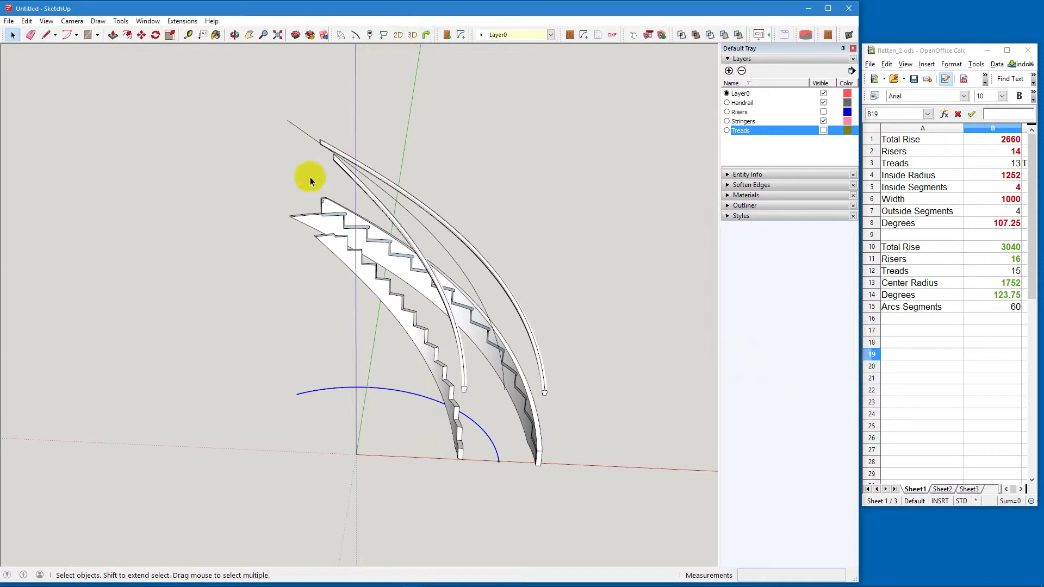
Explode the group holding the raised 3D handrail curve generated from the arc
click(505, 463)
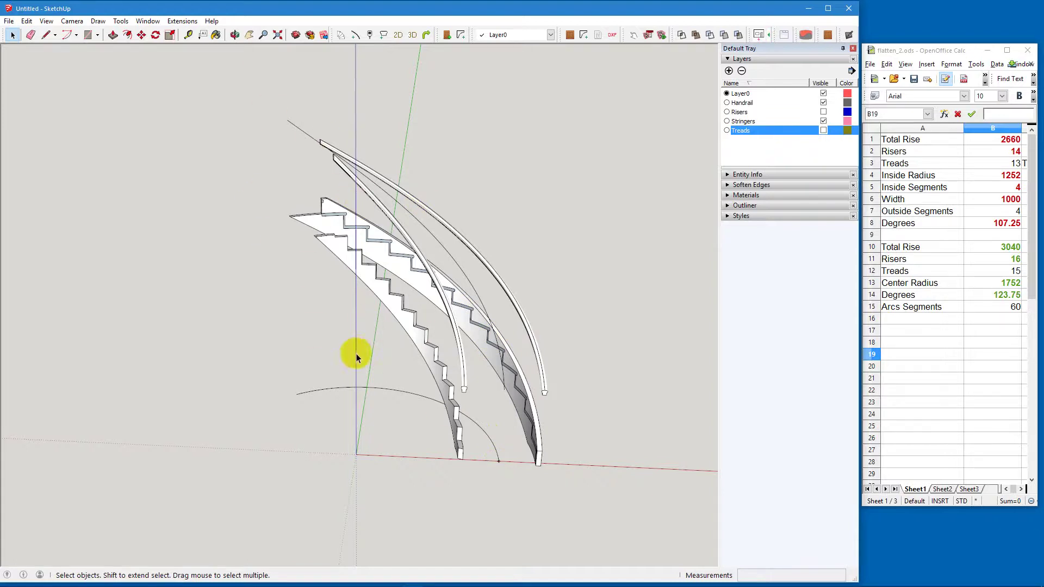
click(484, 308)
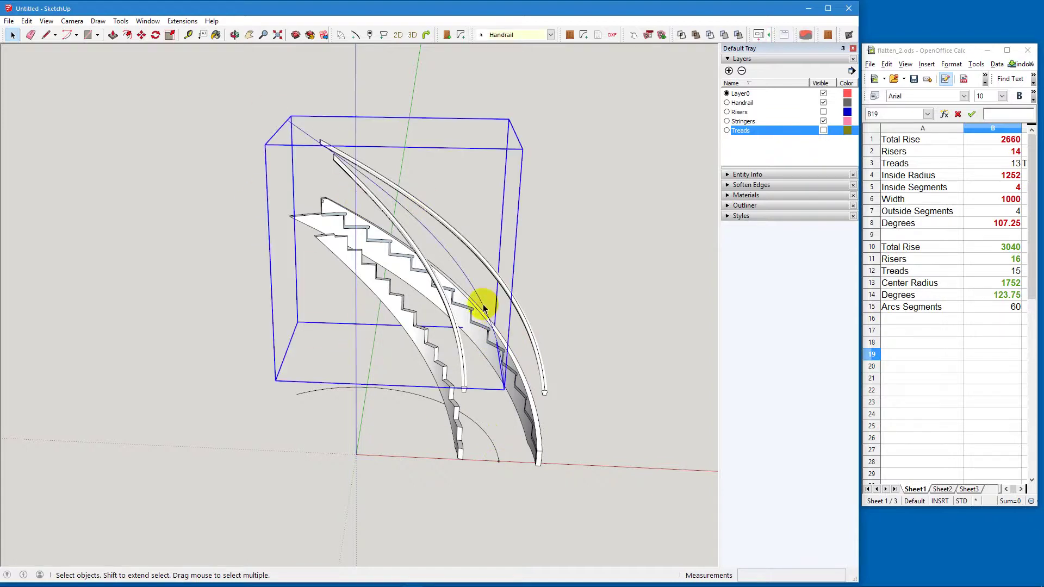
right_click(484, 308)
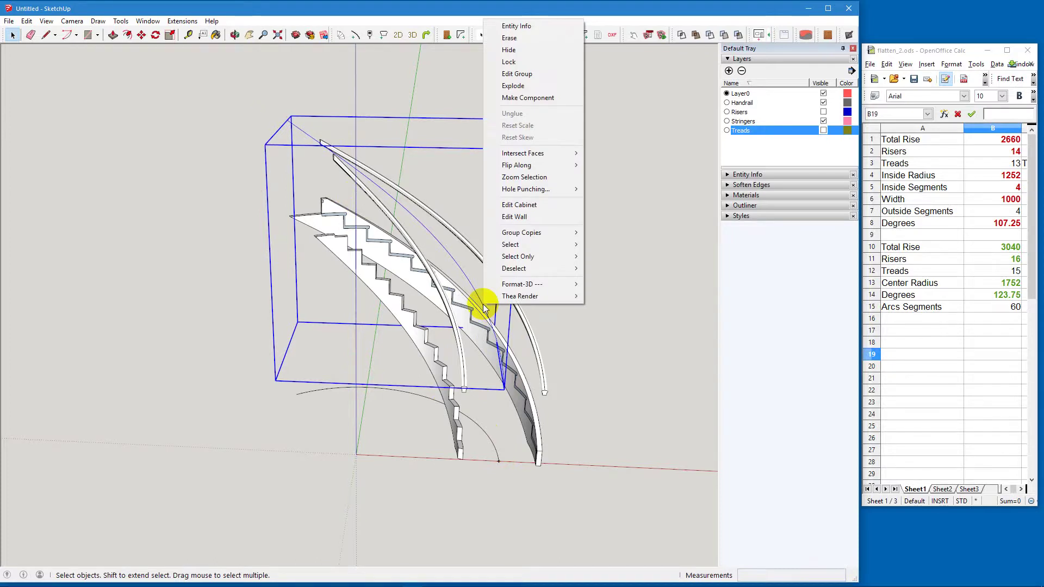
click(515, 86)
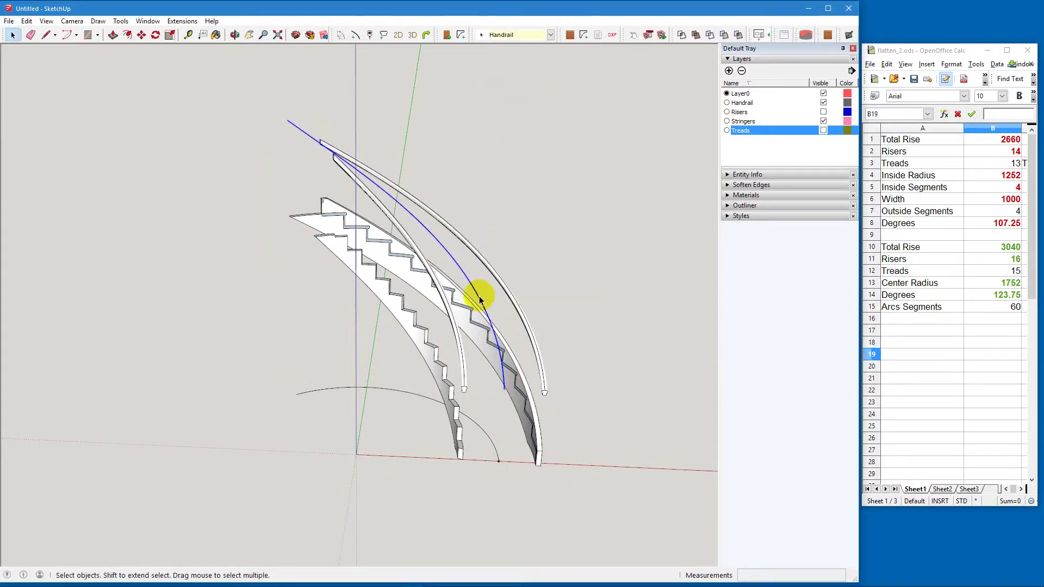
Delete the flat arc at ground level and the guide point on the red axis
click(393, 391)
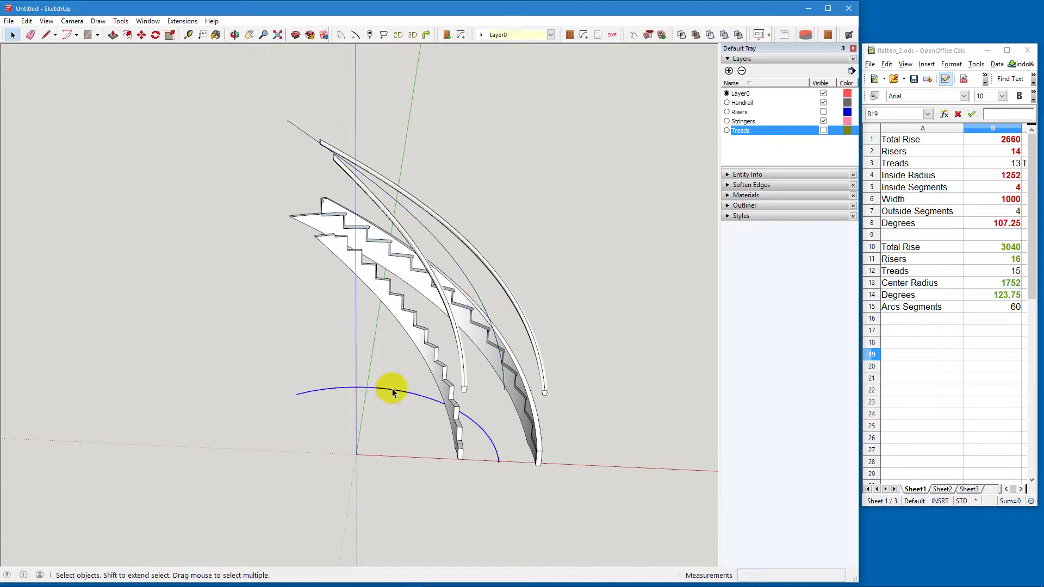
key(Delete)
drag(502, 468, 487, 449)
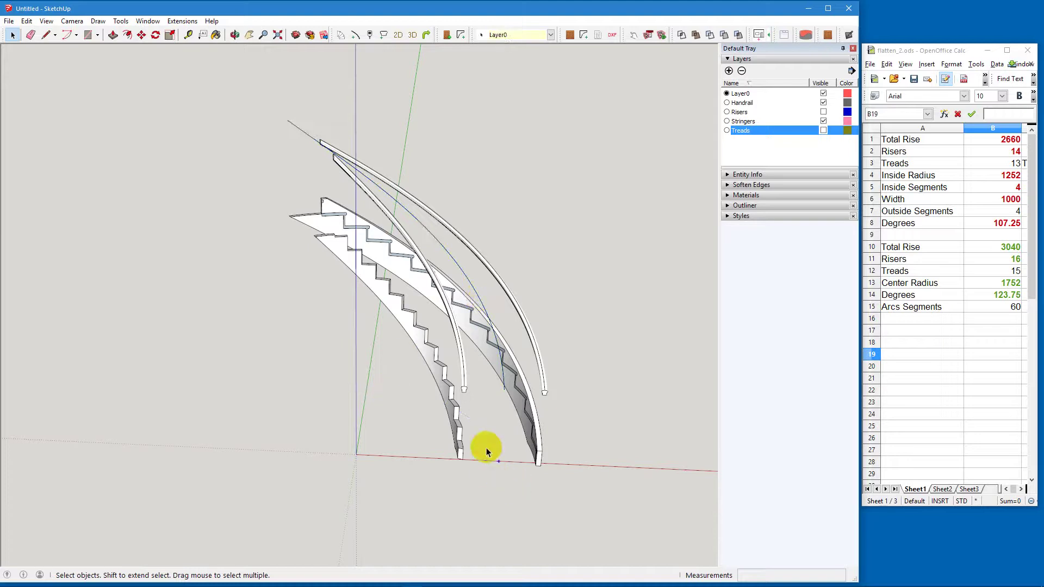
Try to extrude the "bottom" handrail profile along the raised 3D curve
click(472, 289)
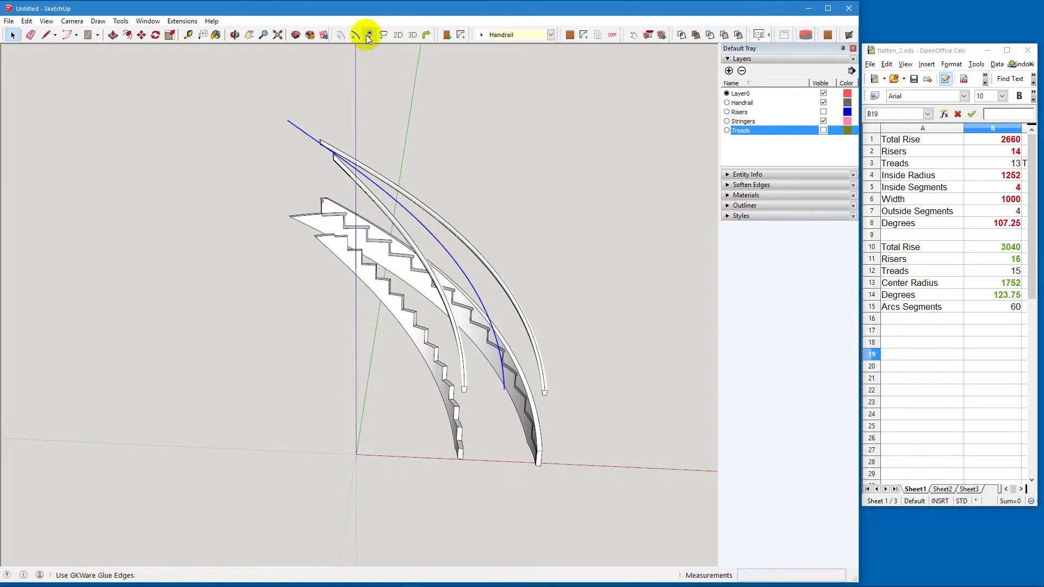
click(347, 34)
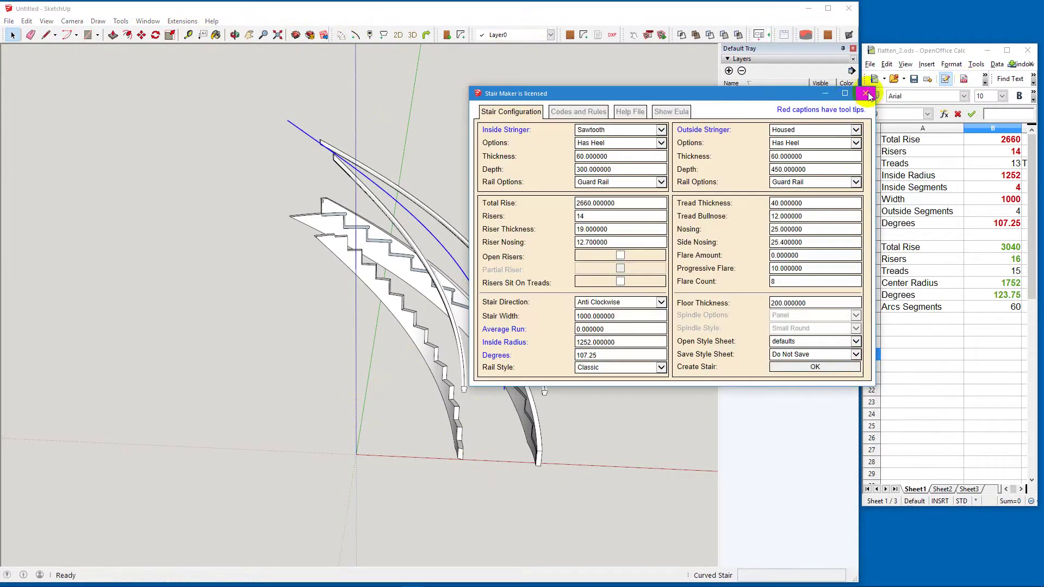
click(867, 93)
click(355, 34)
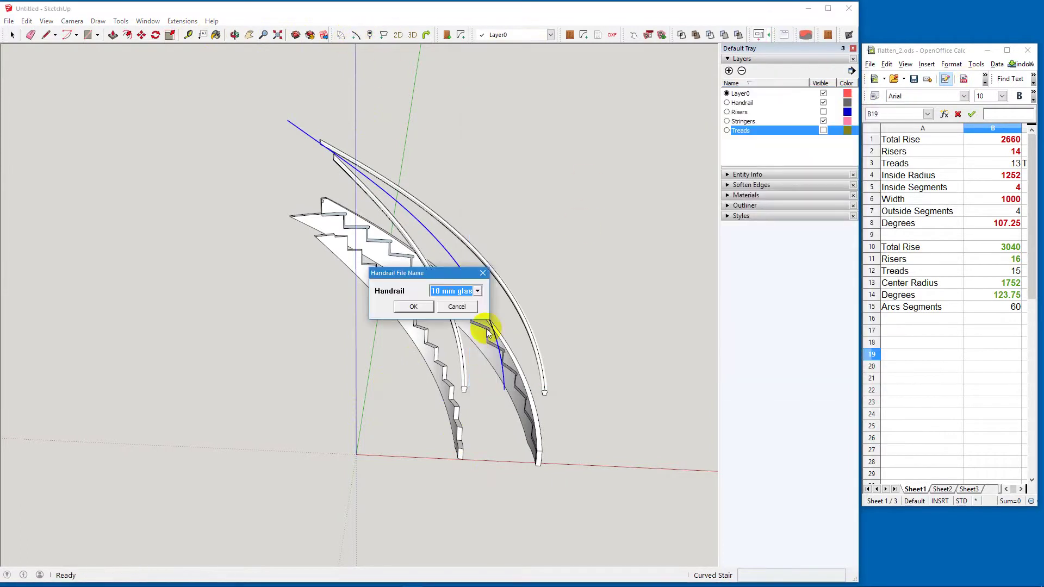
click(477, 291)
click(443, 321)
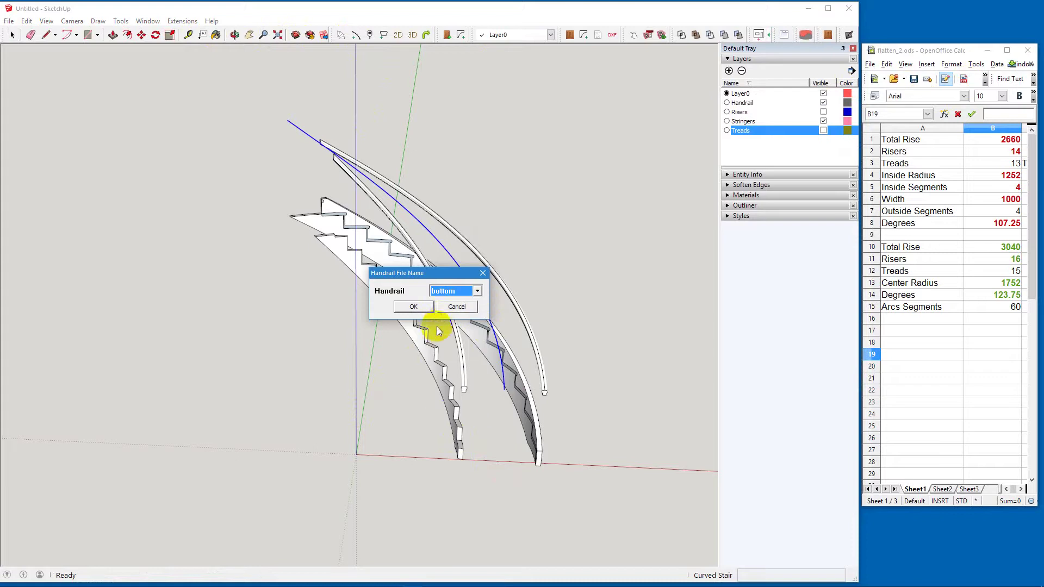
click(415, 307)
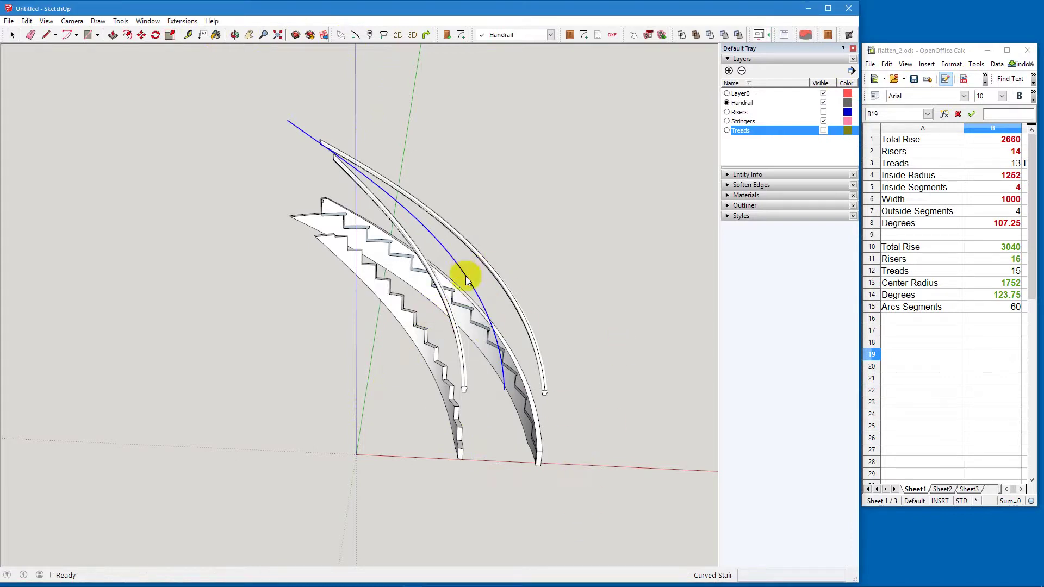
Rerun Extrude Handrail on the raised 3D curve with the "bottom" profile
click(356, 35)
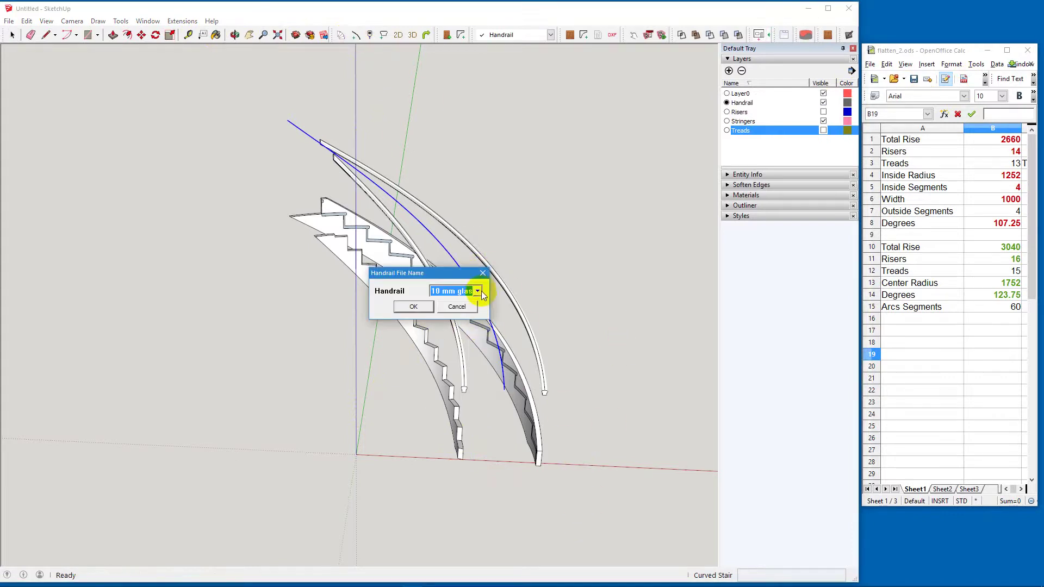
click(478, 291)
click(447, 324)
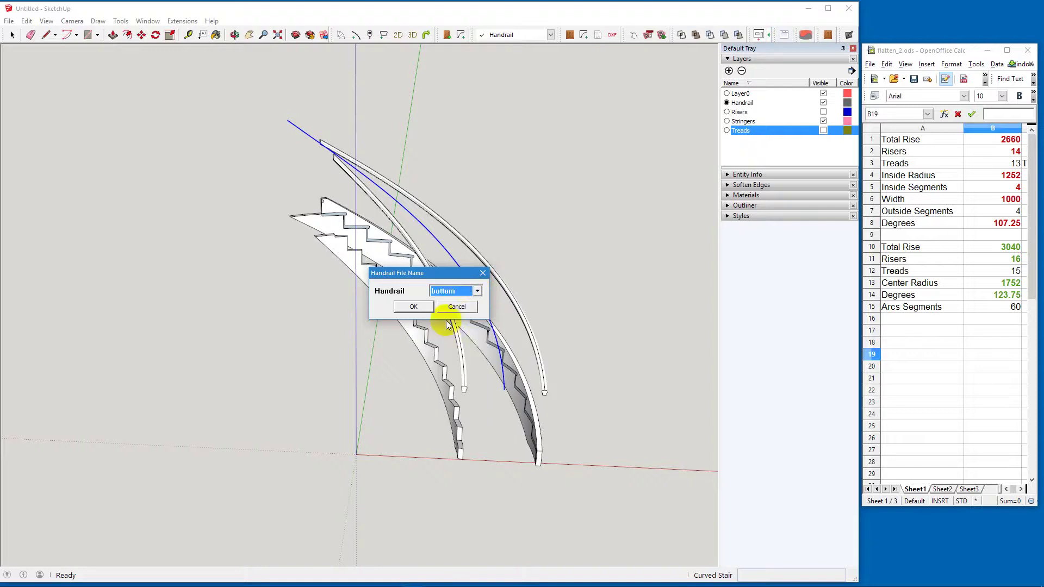
click(414, 306)
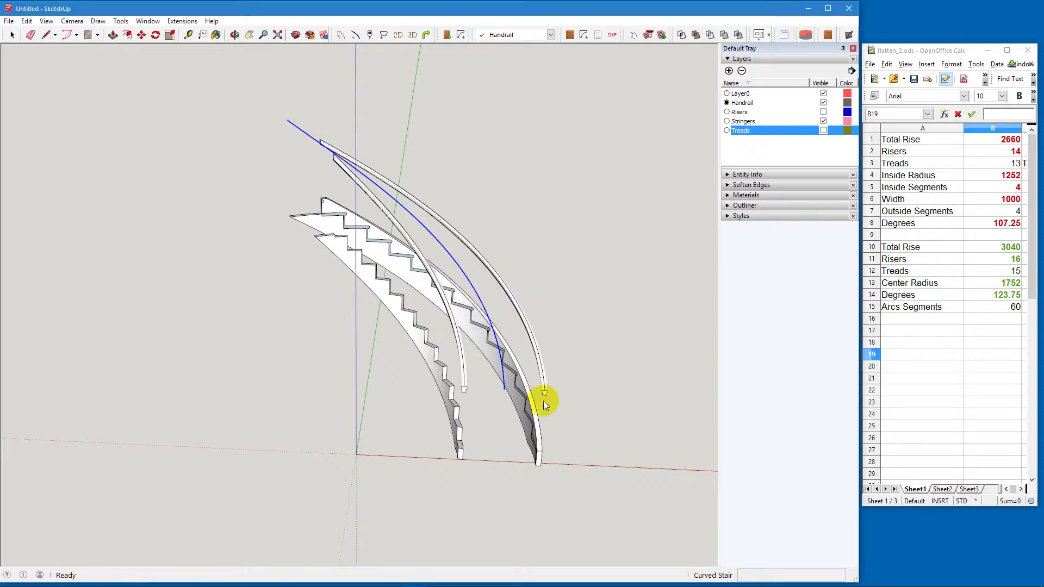
scroll(610, 381, up, 2)
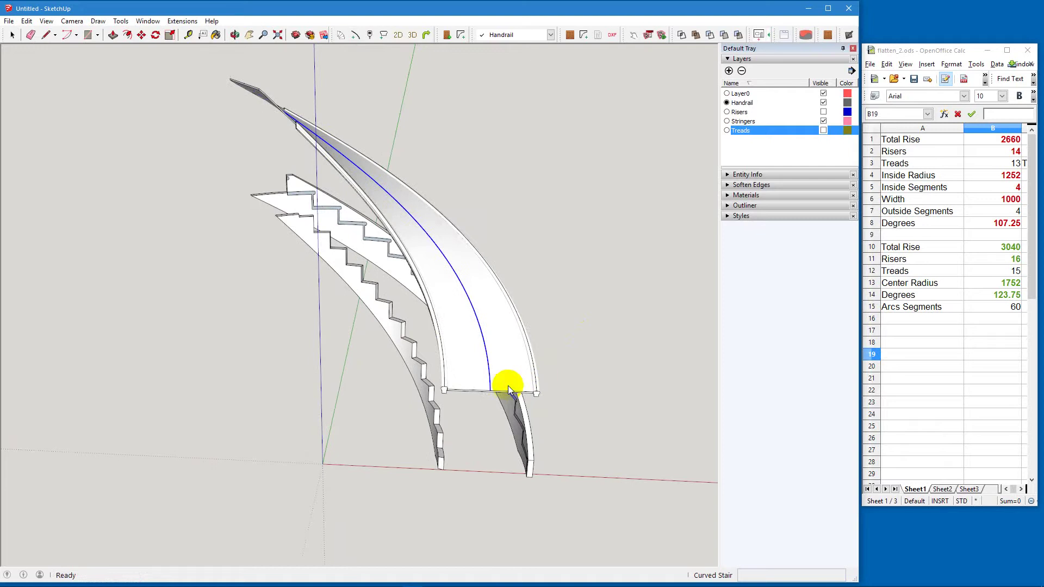
scroll(508, 386, up, 1)
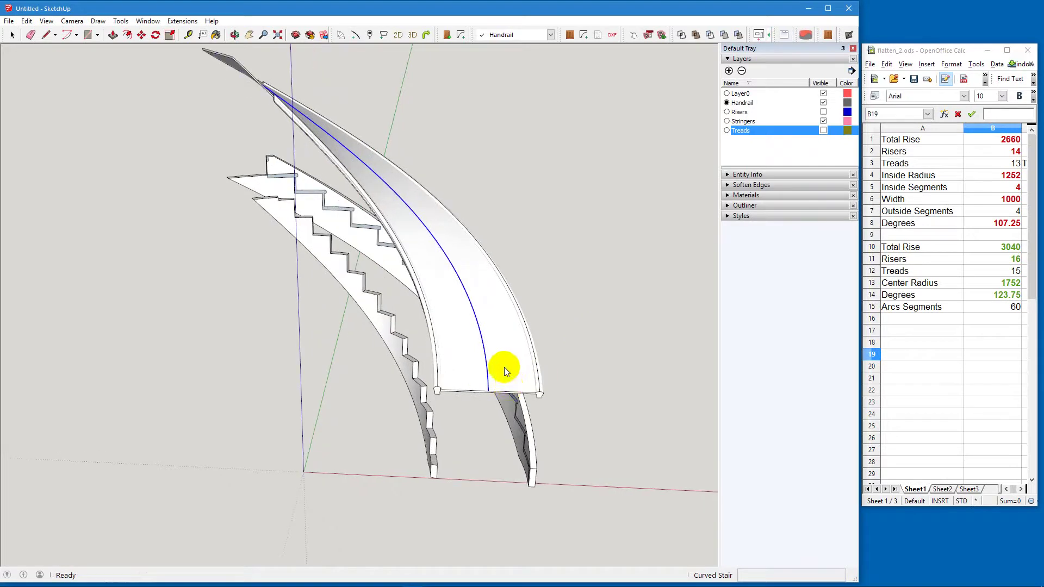
Undo the handrail extrusion and remove the guide point from the red axis
key(ctrl+z)
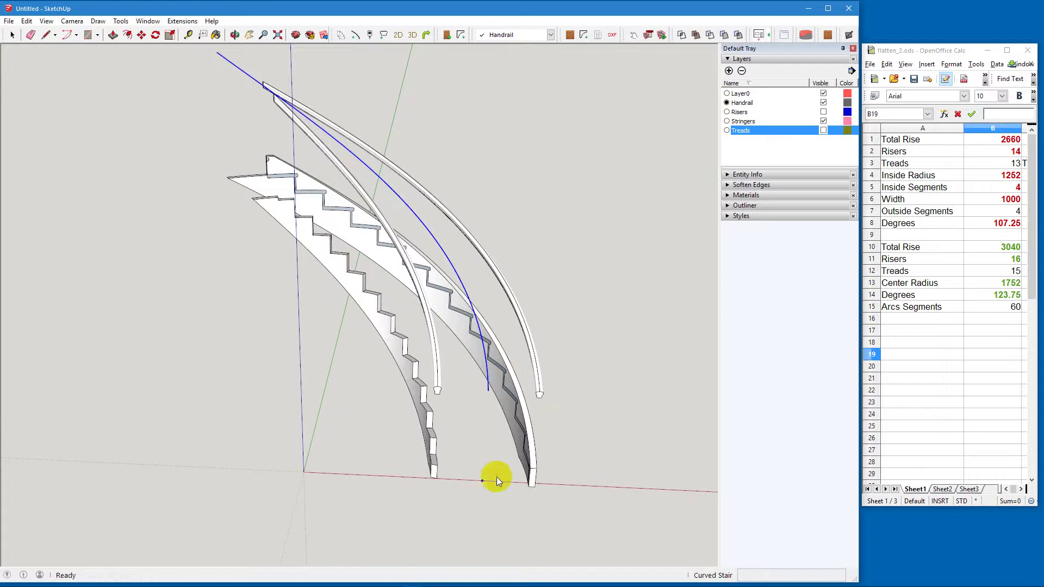
key(space)
click(481, 460)
click(482, 480)
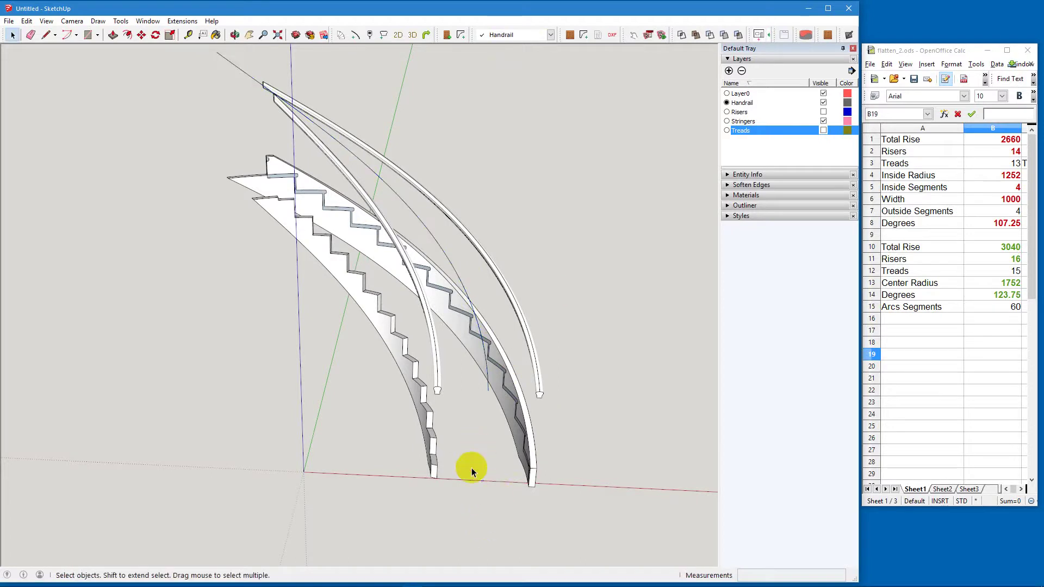
Extrude the "bottom" handrail profile along the reselected 3D curve and select the resulting curved surface group
click(441, 222)
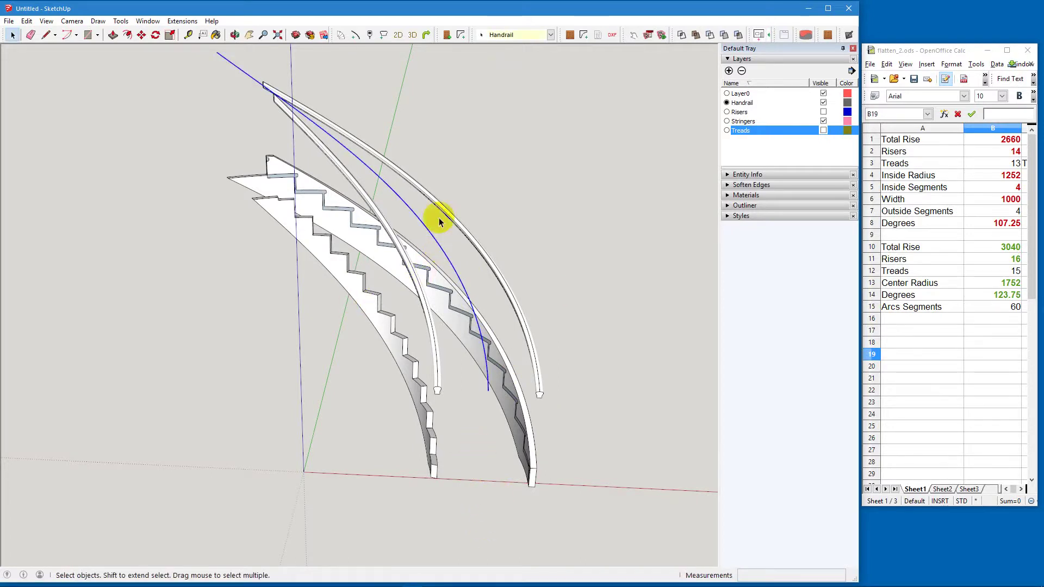
click(357, 35)
click(477, 291)
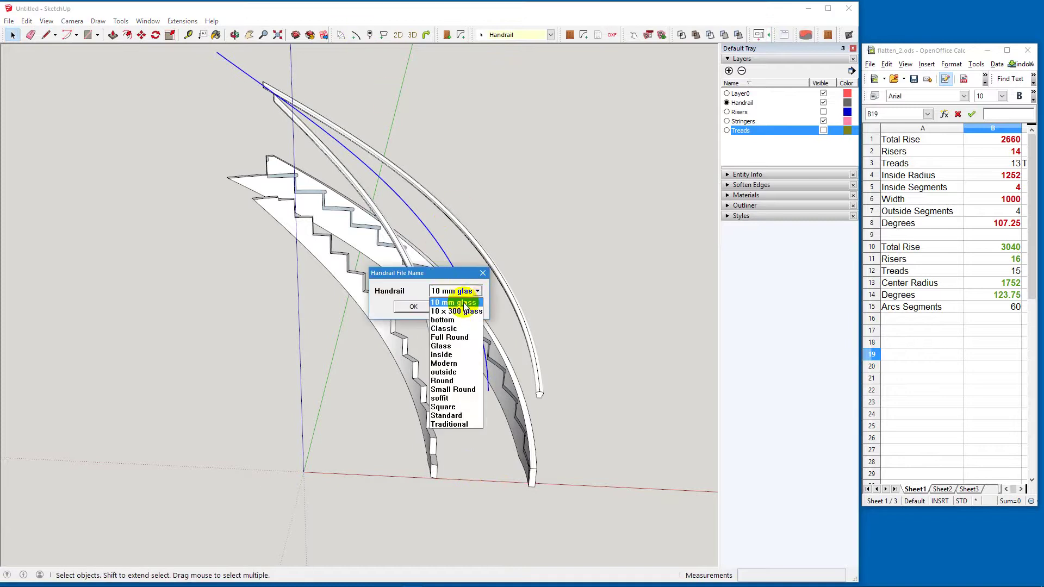
click(450, 324)
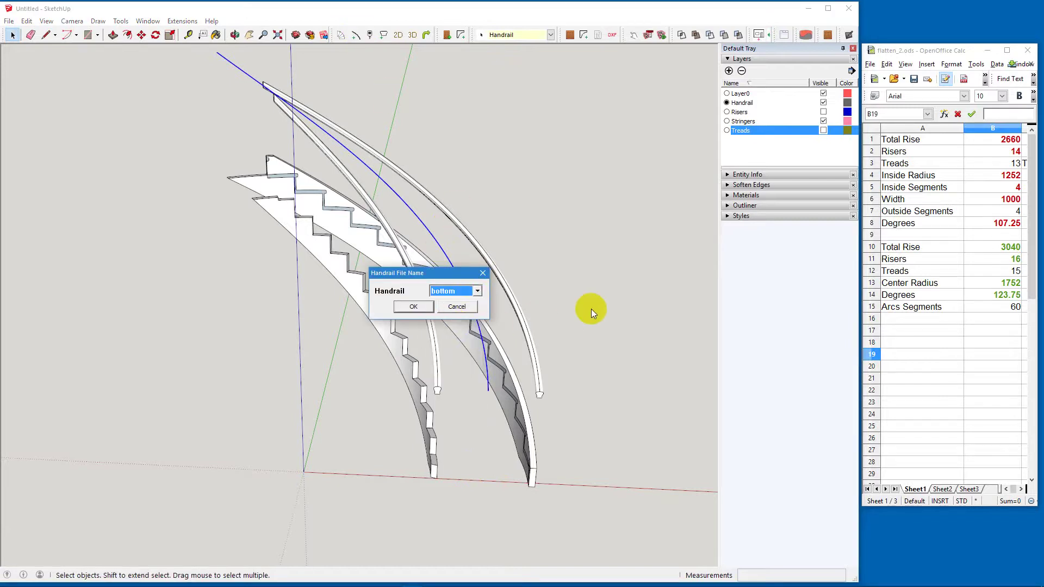
click(421, 307)
scroll(563, 300, up, 2)
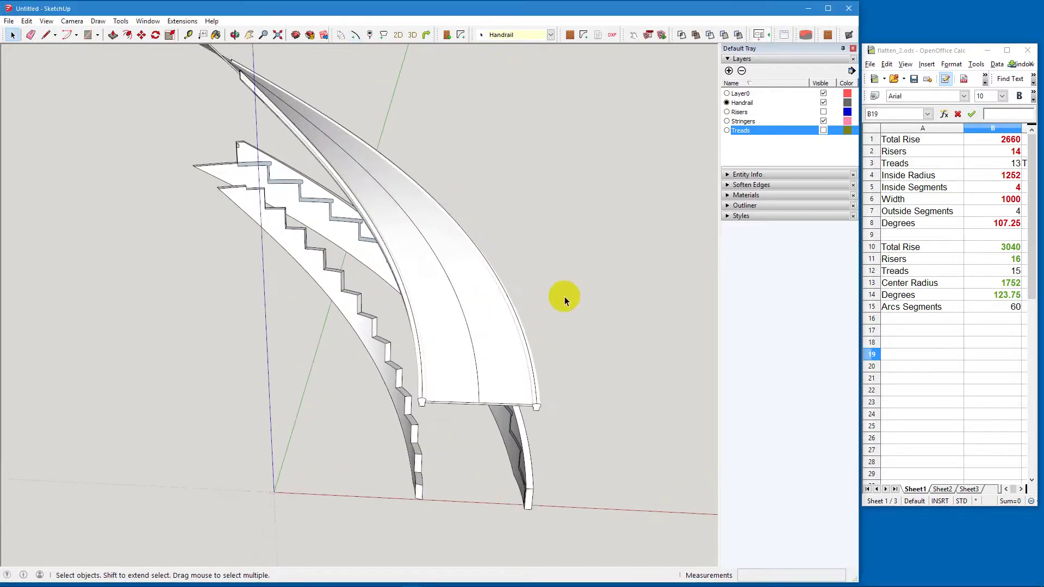
click(487, 394)
click(476, 394)
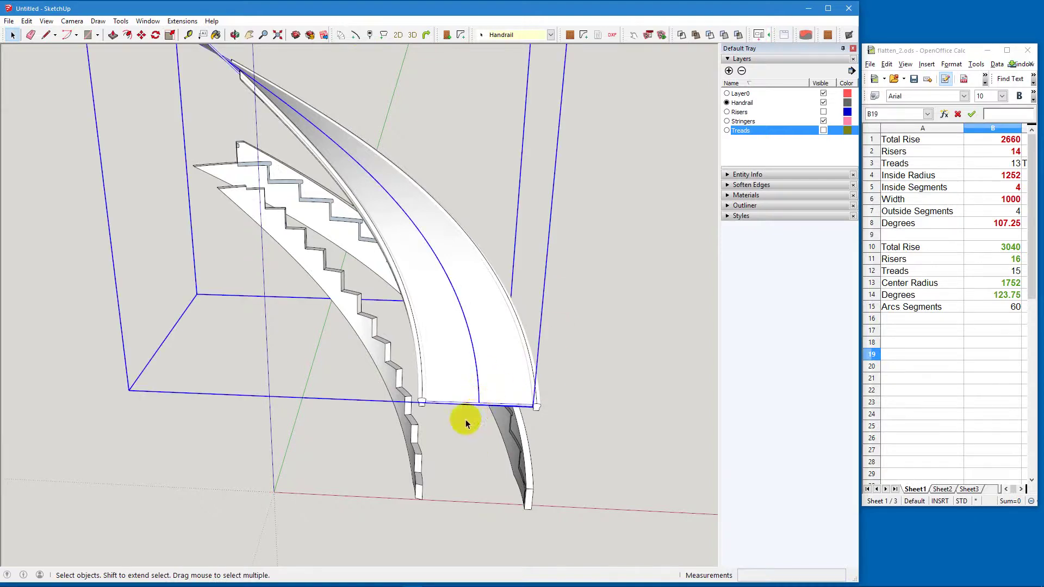
Move the curved bottom surface about 1206 straight down to the underside of the stringers and delete the leftover 3D path curve
click(406, 429)
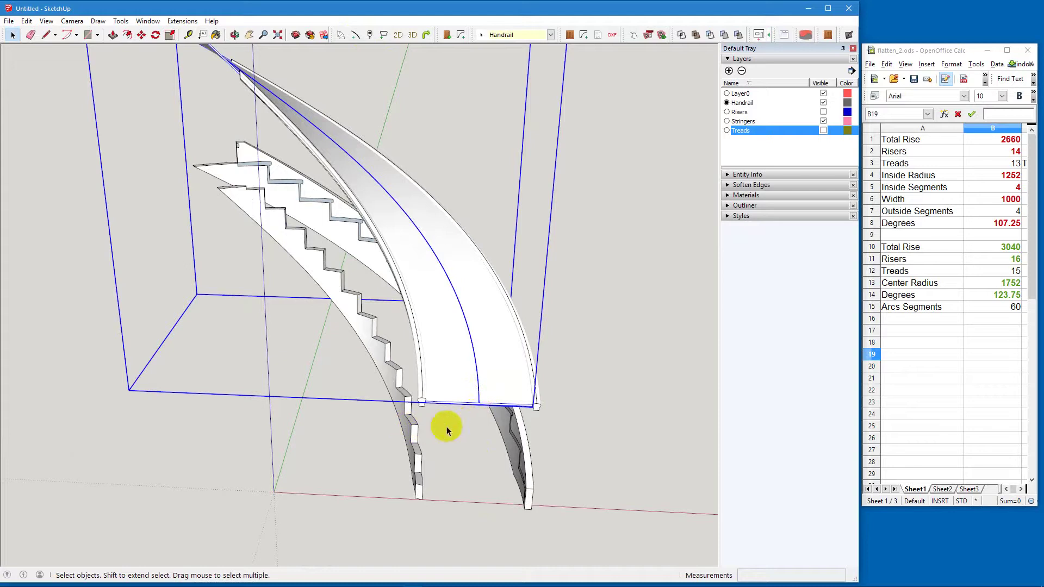
key(m)
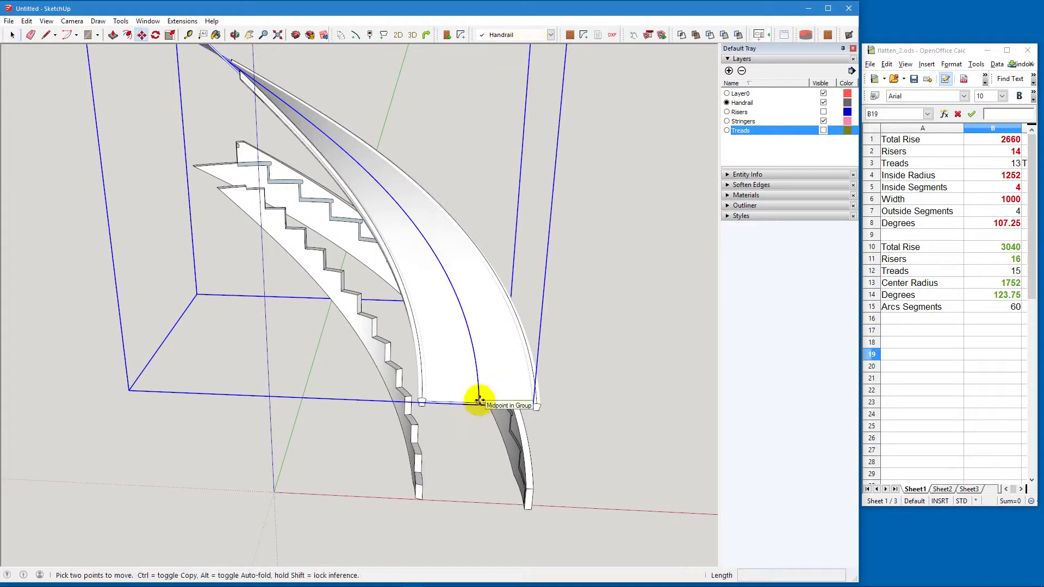
click(479, 401)
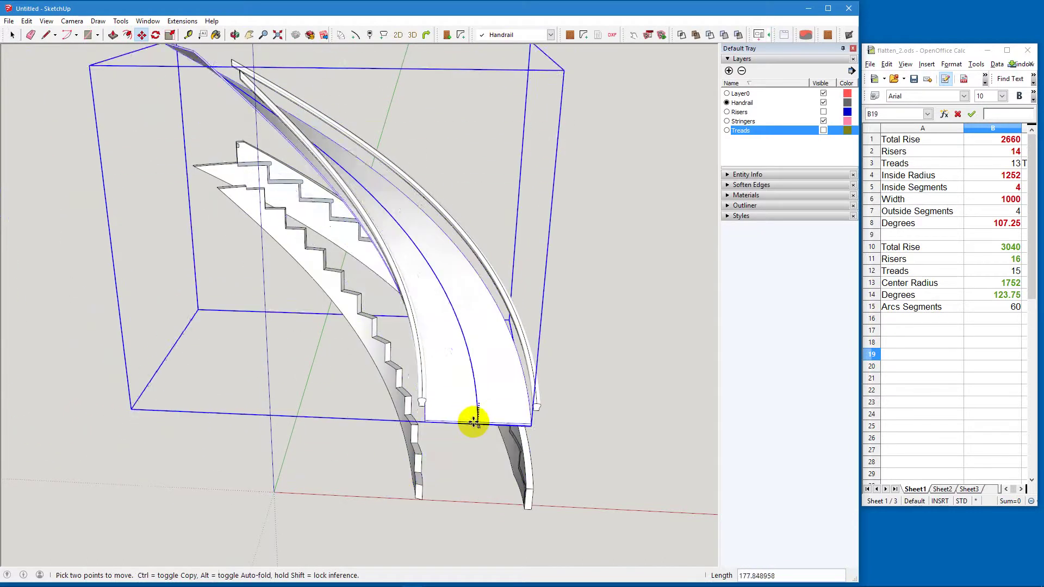
middle_drag(461, 473, 403, 274)
scroll(363, 455, up, 5)
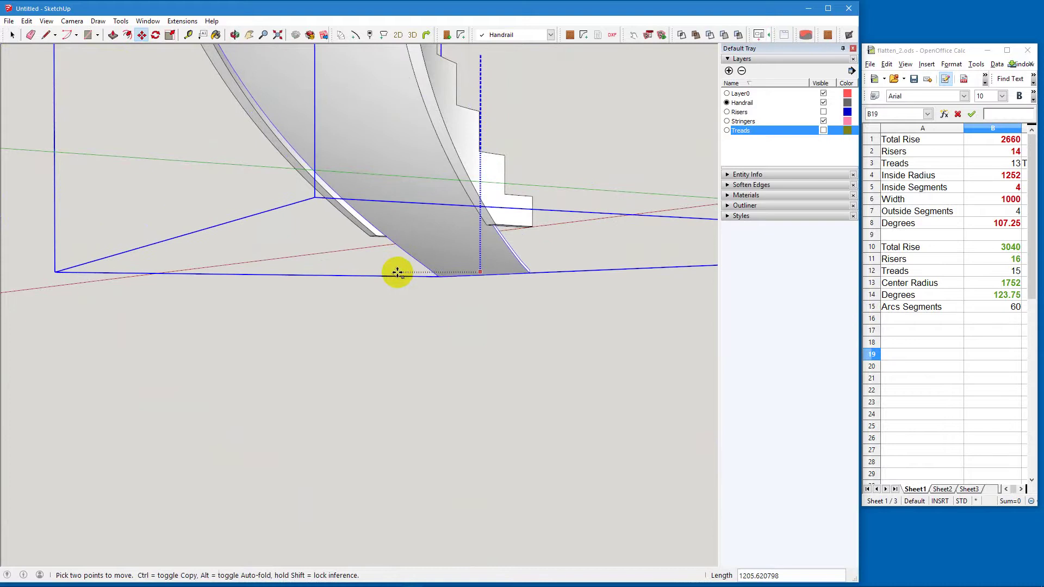
click(398, 274)
key(space)
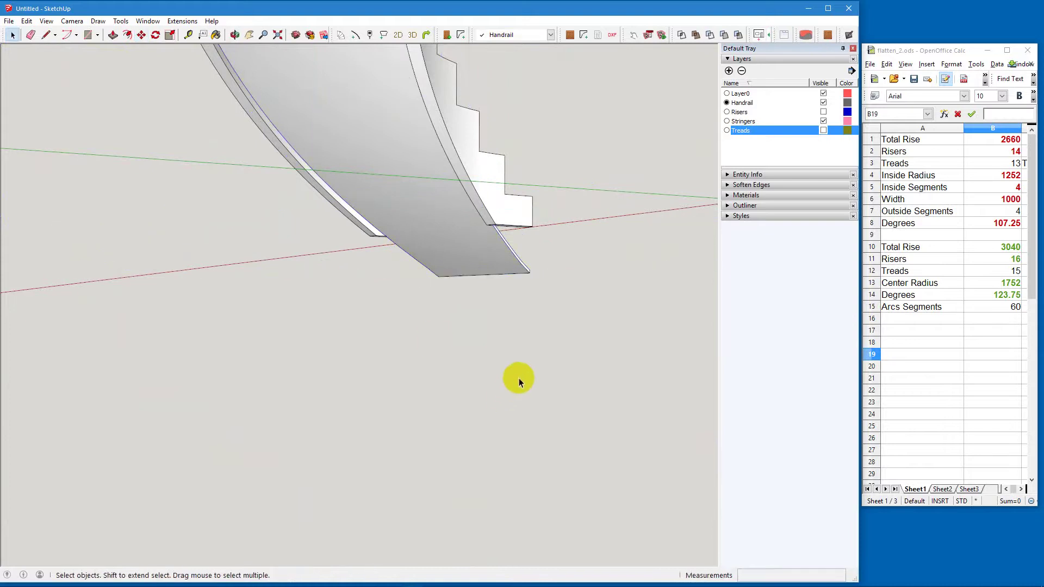
middle_drag(524, 416, 476, 371)
click(489, 371)
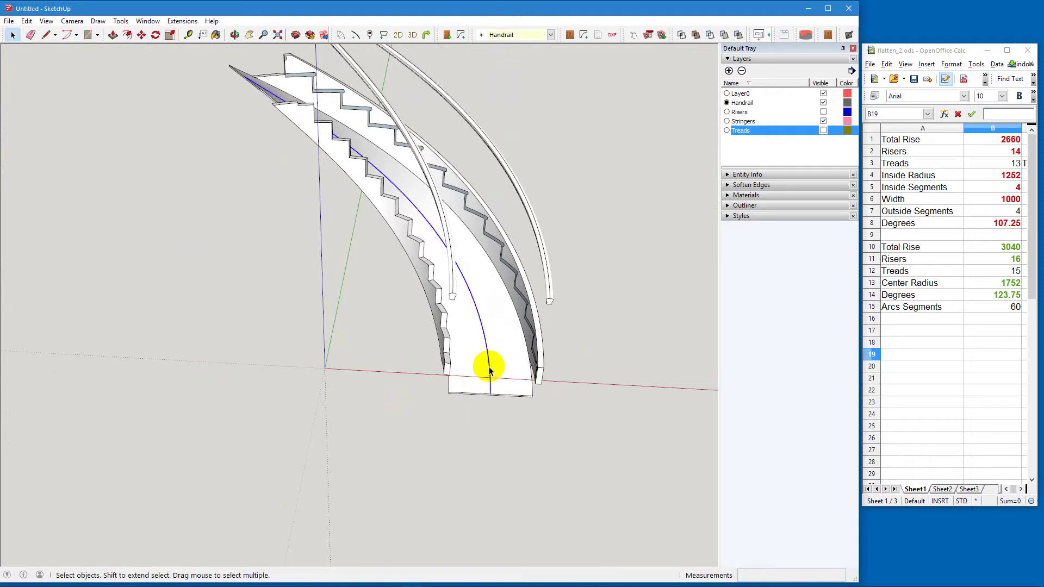
Create a new layer named "Bottom" and make Layer0 the active layer
click(729, 71)
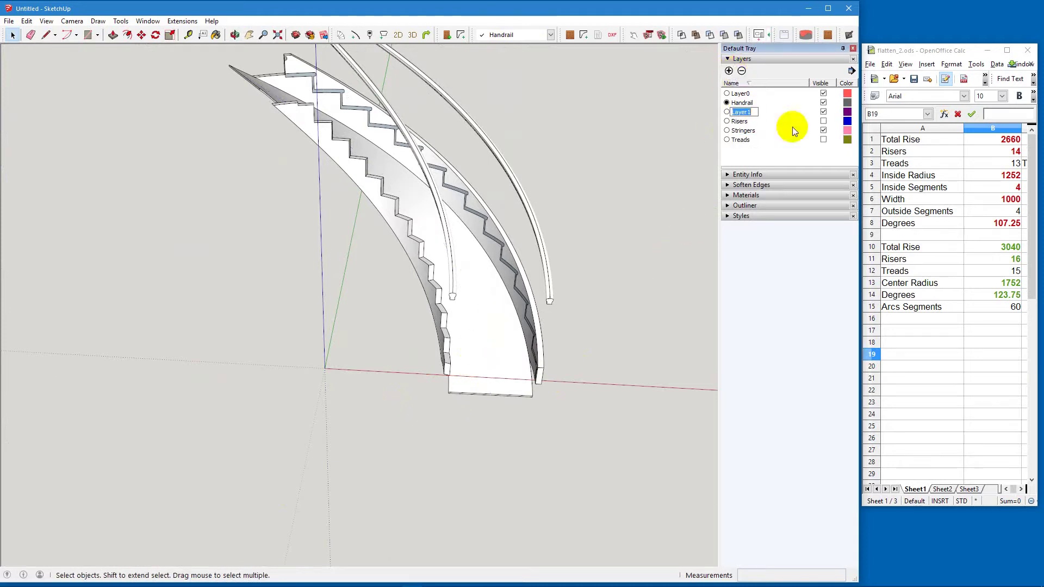
text(Bottom)
key(Return)
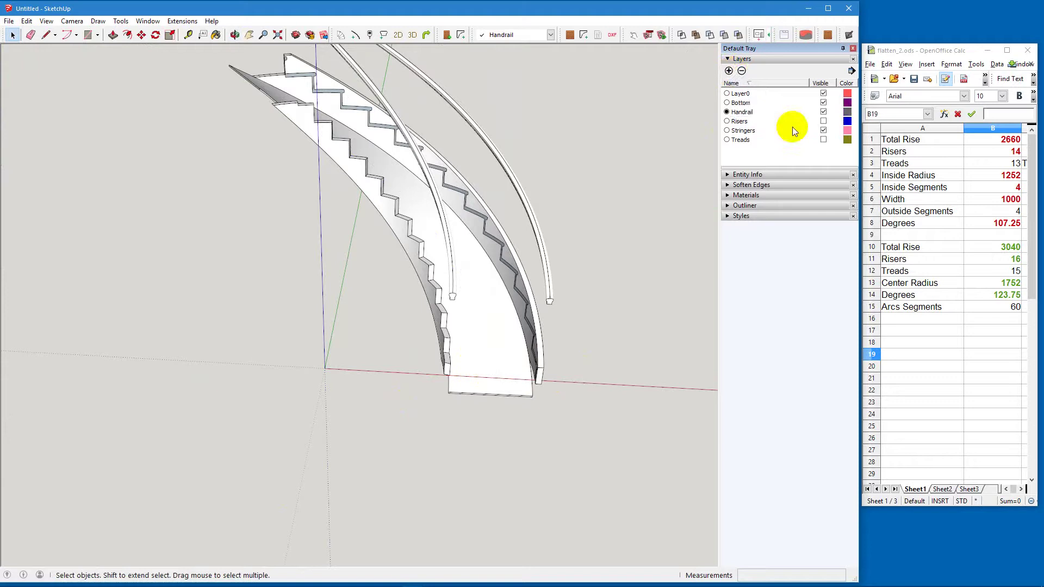
click(727, 93)
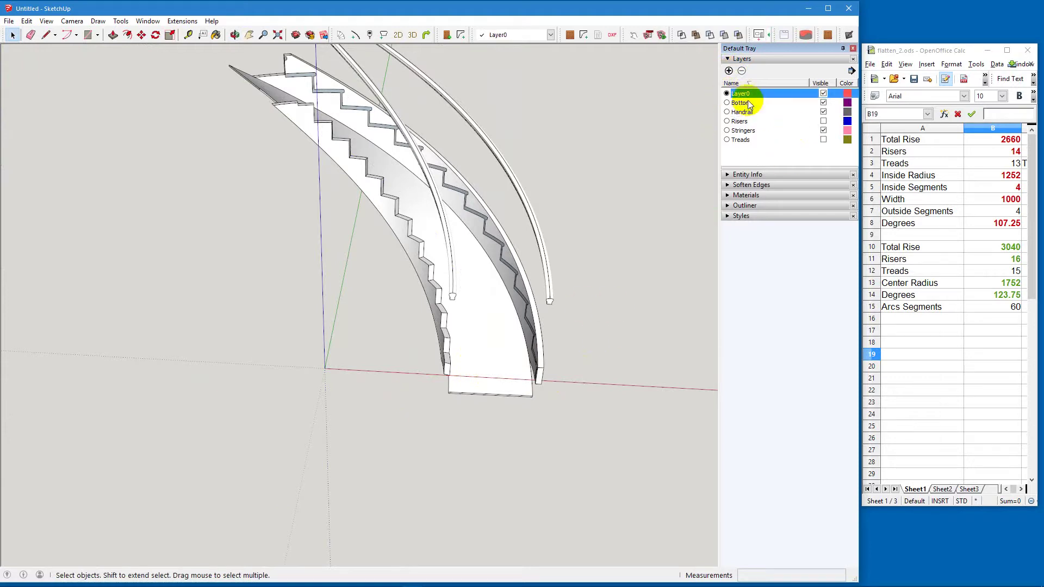
Assign the curved bottom surface group to the Bottom layer
click(486, 352)
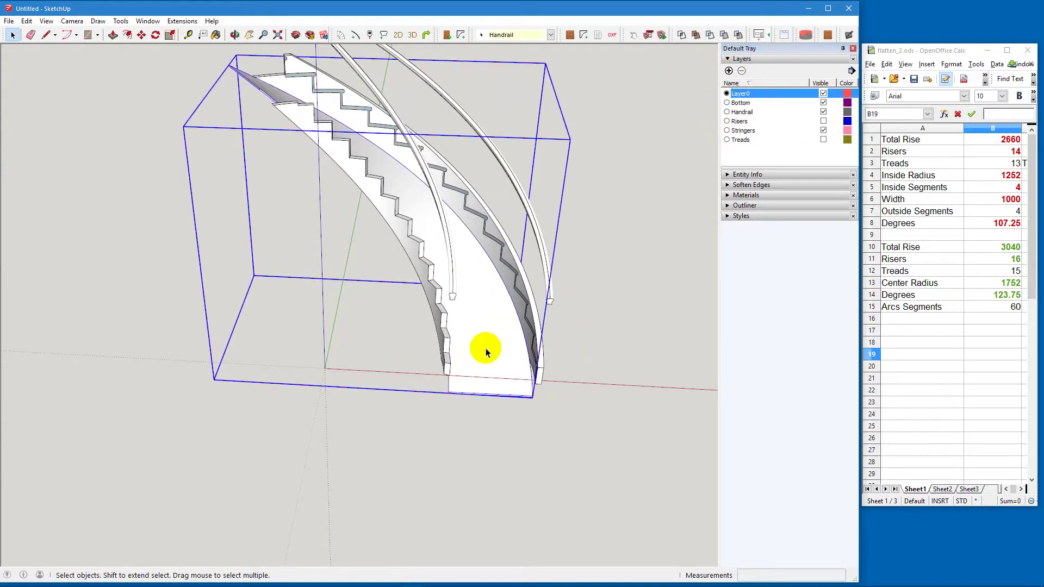
click(551, 35)
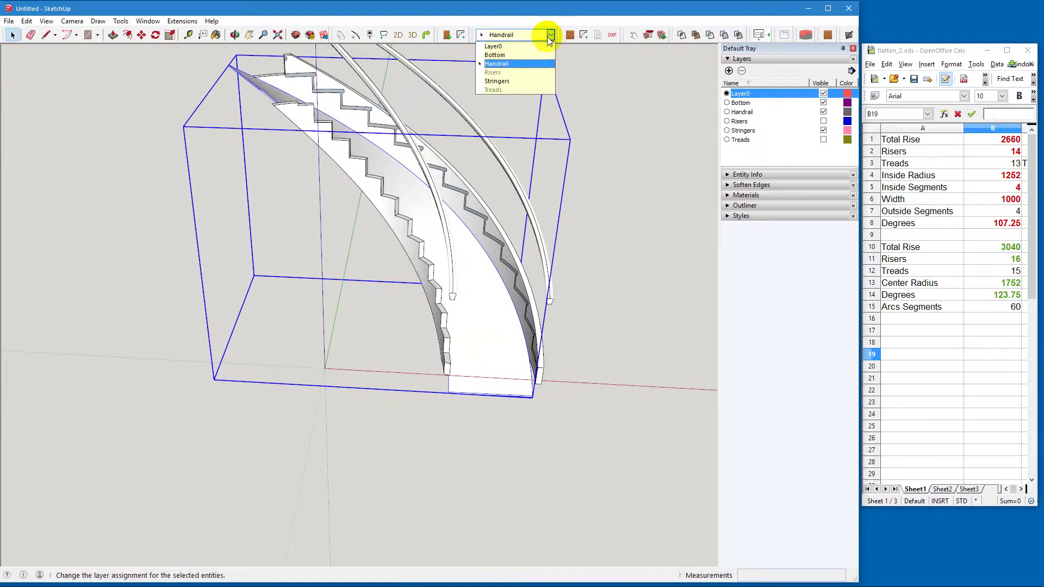
click(508, 63)
click(498, 35)
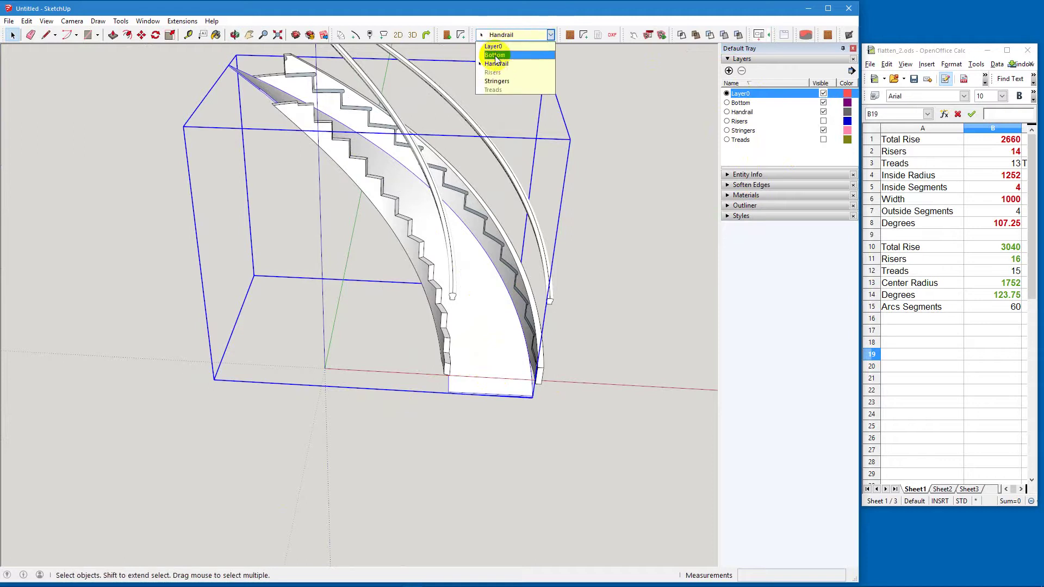
click(496, 56)
click(625, 344)
Open the bottom surface group, put its inner object on the Bottom layer as well, and exit the group
double_click(499, 340)
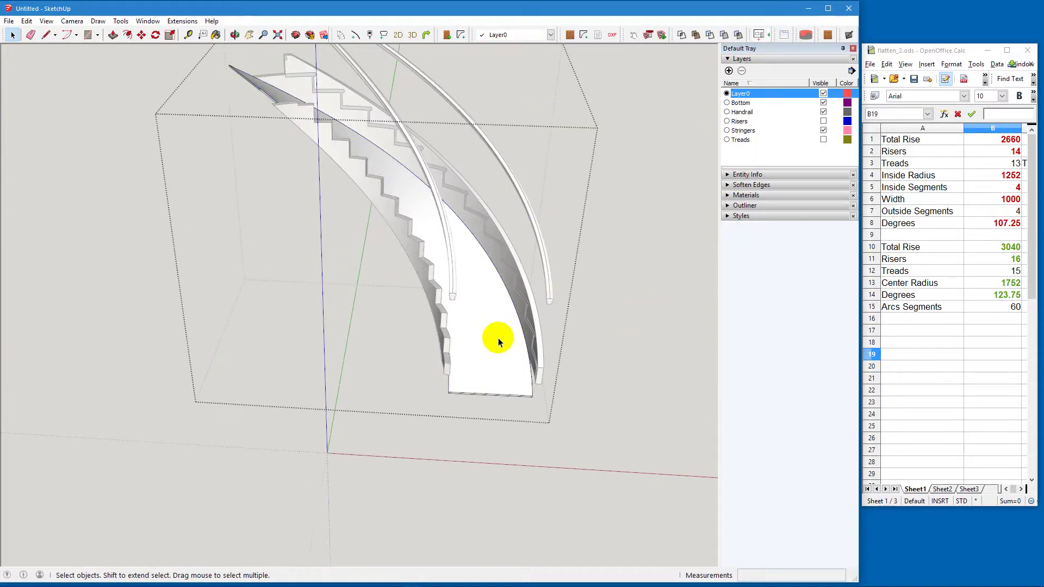
click(497, 338)
click(550, 35)
click(536, 56)
click(616, 453)
click(583, 507)
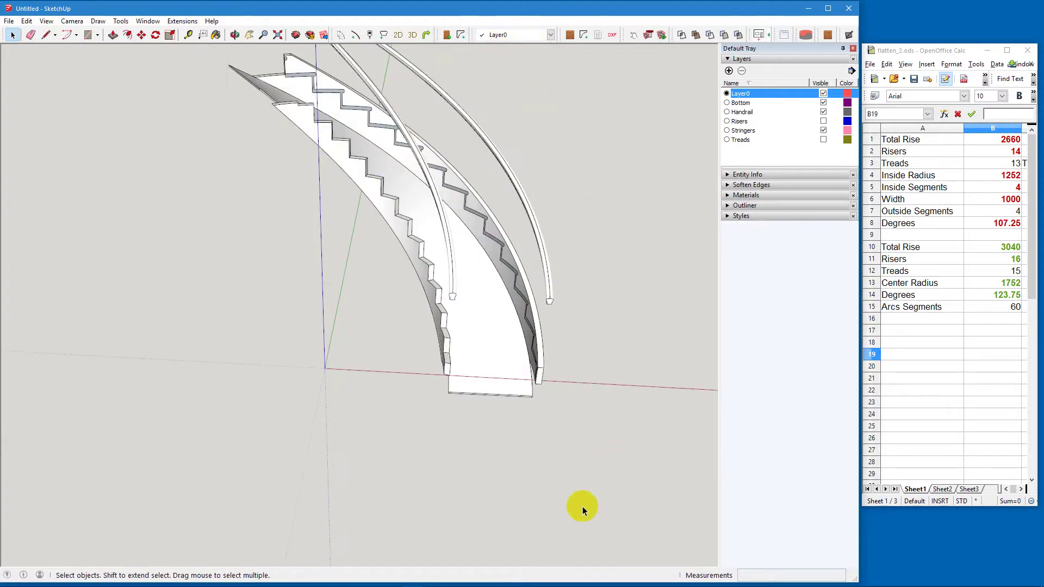
Hide the Handrail layer
click(823, 112)
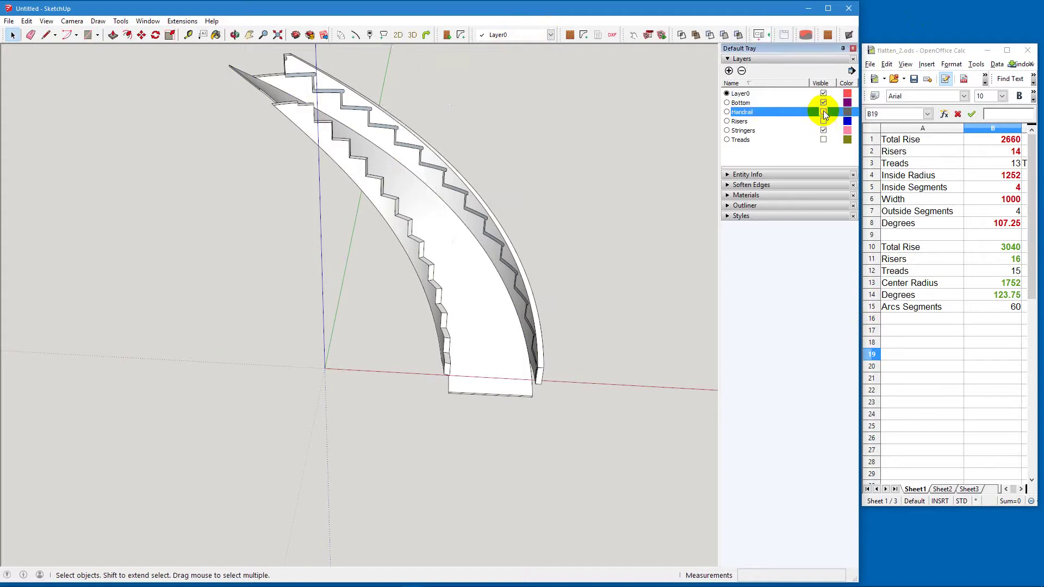
scroll(403, 342, up, 3)
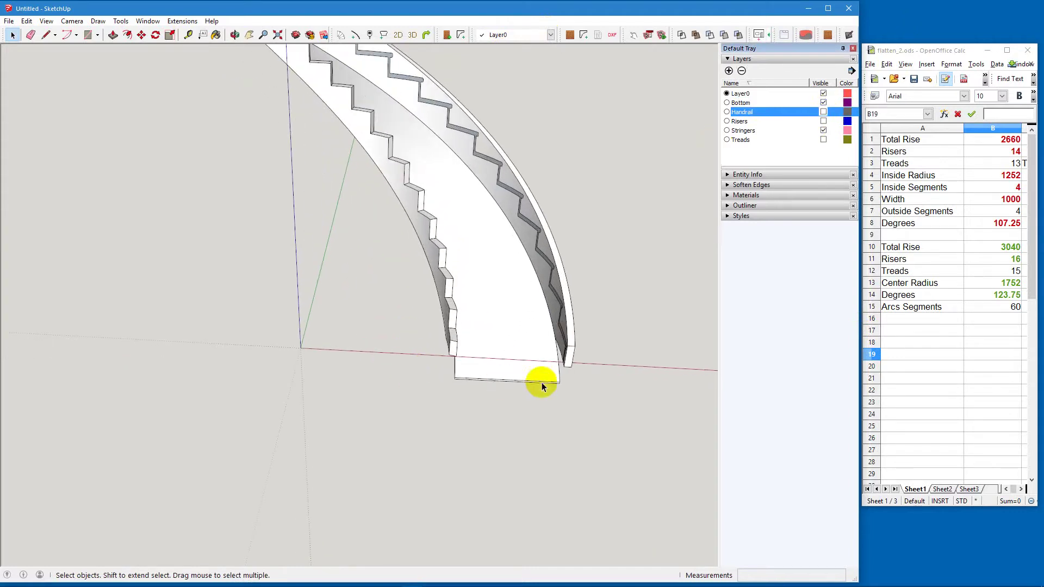
scroll(402, 308, down, 2)
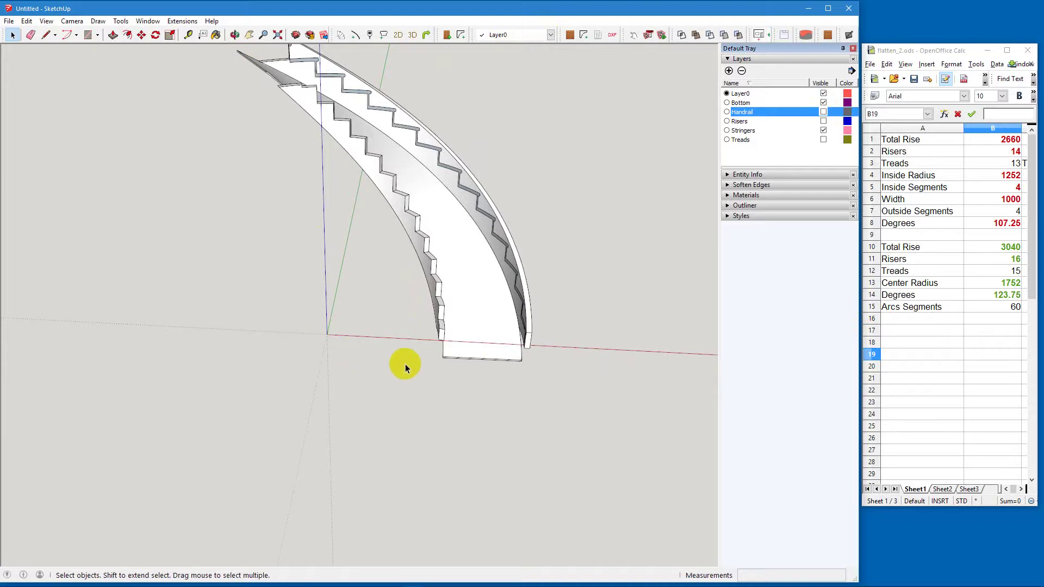
middle_drag(547, 382, 498, 442)
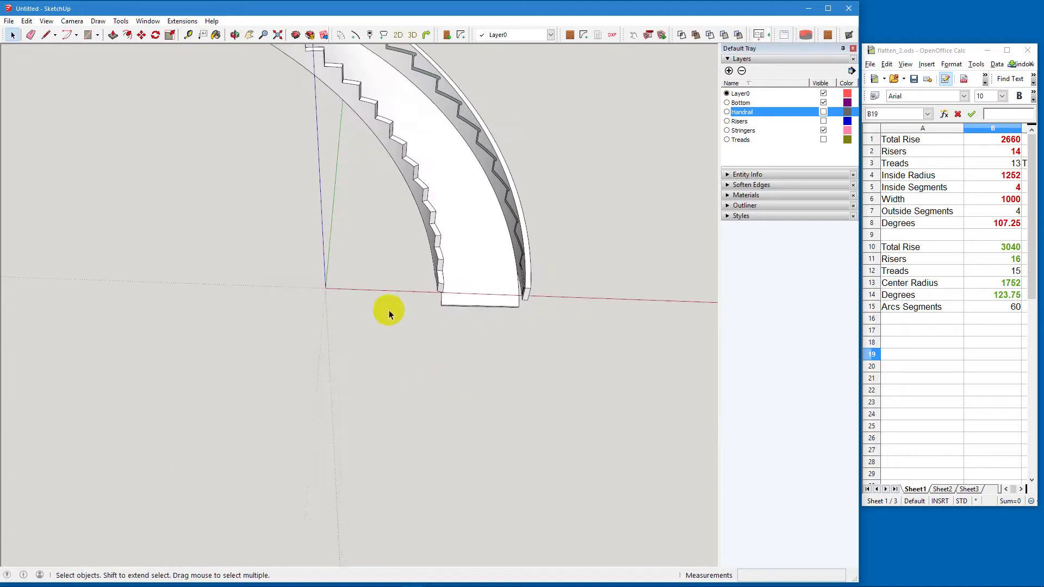
Draw a ground rectangle about 3075 by 1173 from the origin along the red axis and extrude it downward into a box
key(r)
click(325, 289)
click(617, 387)
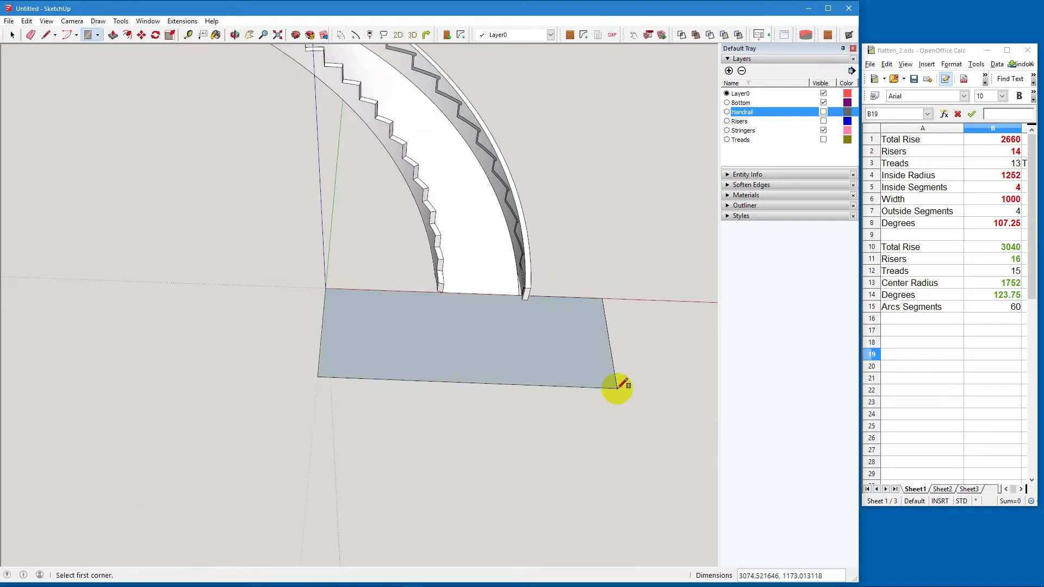
key(space)
click(565, 356)
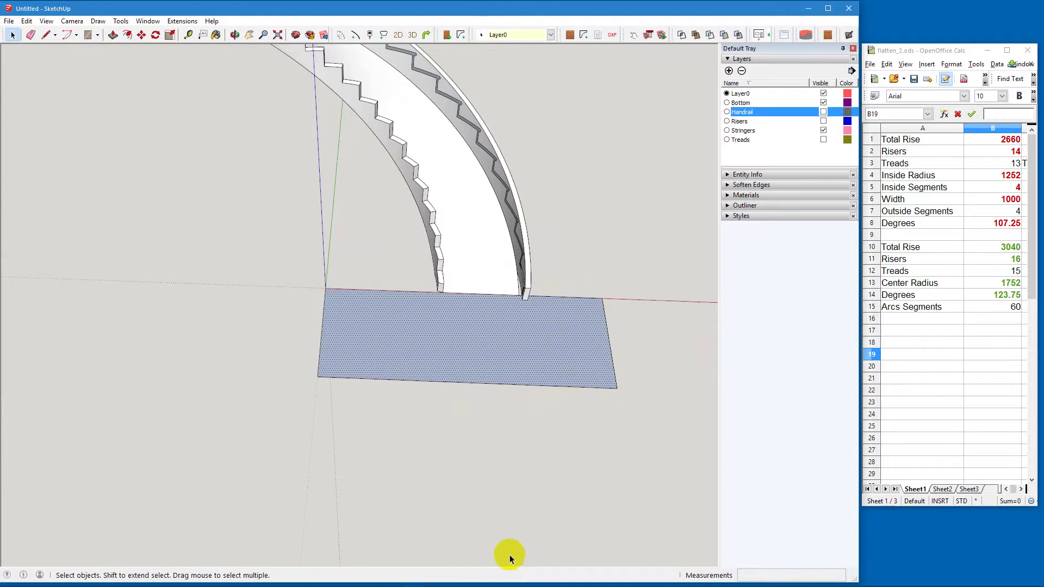
key(p)
drag(531, 344, 511, 445)
key(space)
Extend the box's vertical face along the red axis with Push/Pull, past the lower end of the bottom surface
key(o)
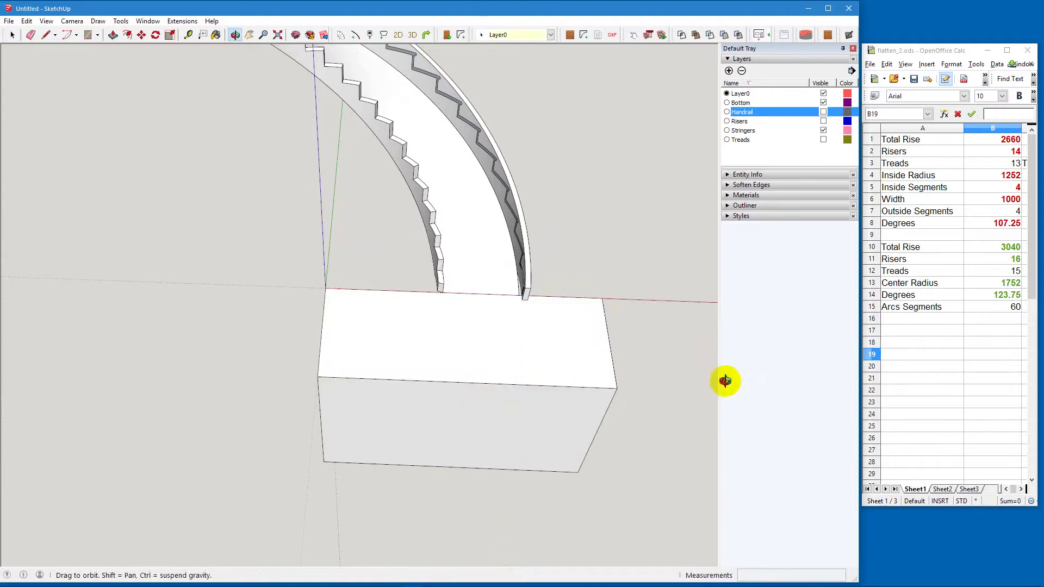
drag(669, 303, 268, 282)
key(space)
click(274, 445)
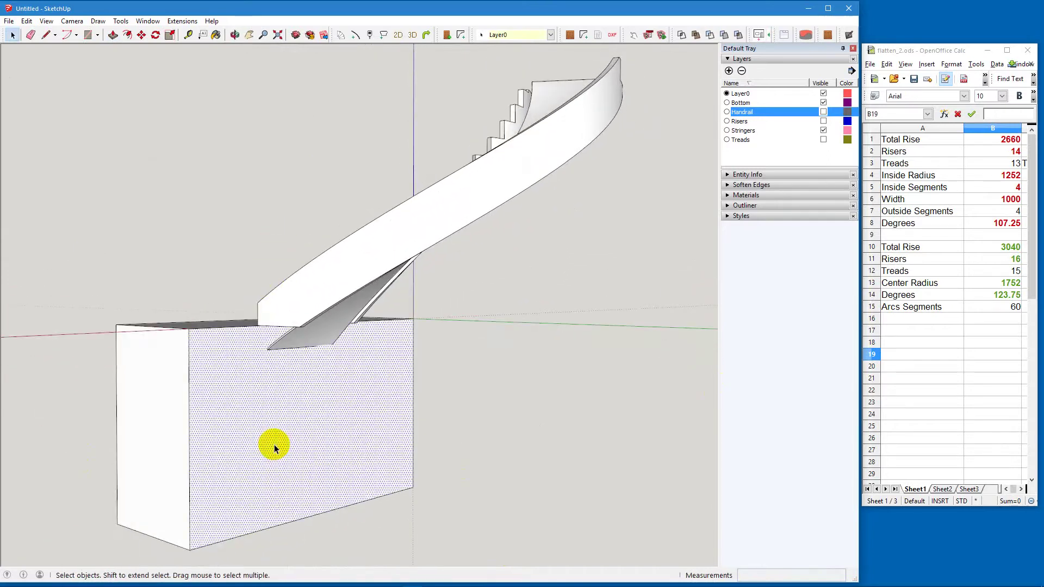
key(p)
drag(265, 444, 373, 481)
key(space)
Select all connected faces and edges of the box below the stair and make them a group
click(151, 214)
key(o)
drag(135, 408, 481, 389)
key(space)
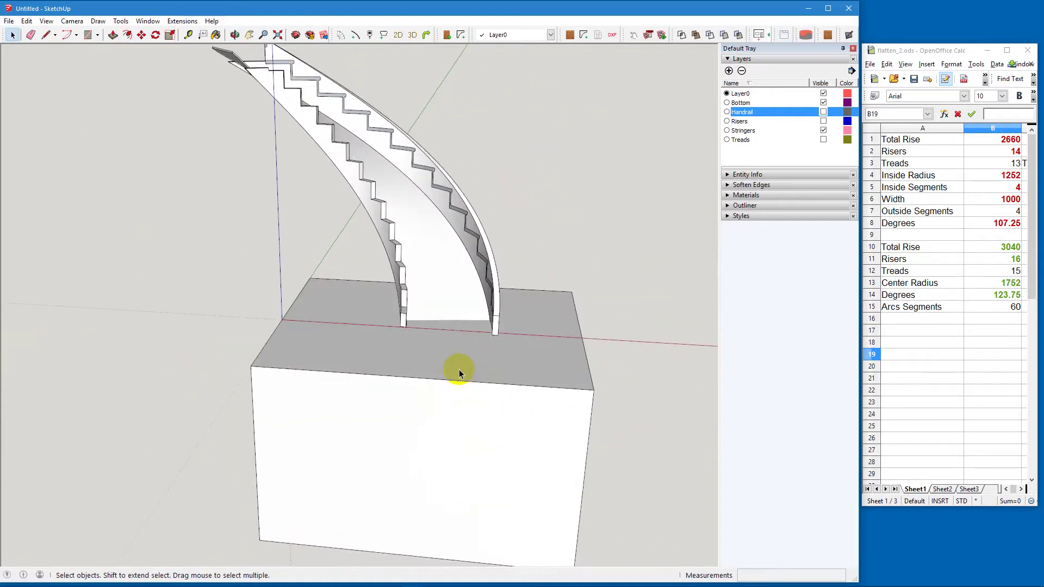
triple_click(459, 370)
right_click(459, 370)
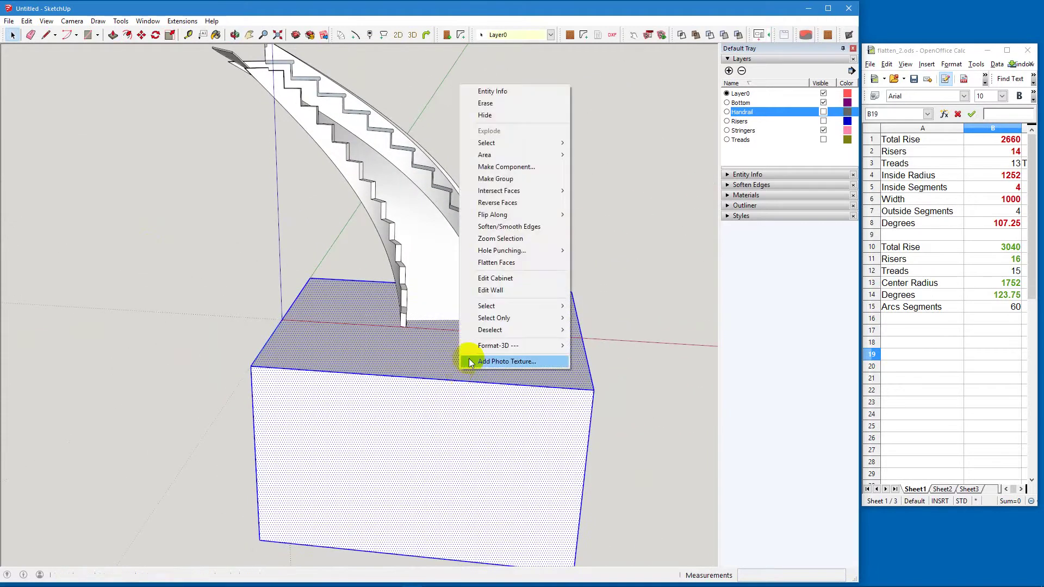
click(517, 180)
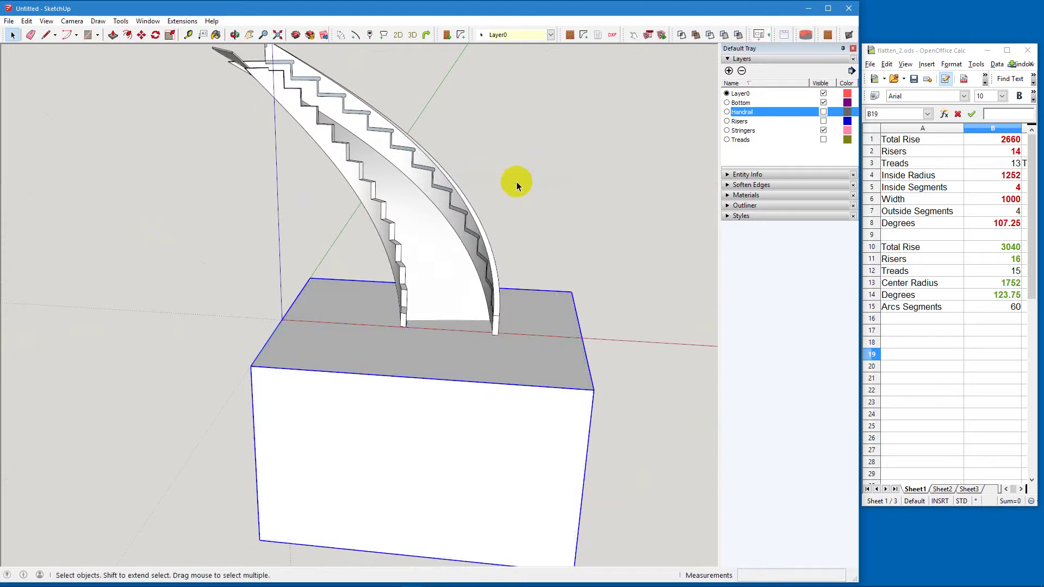
Subtract the box from the curved bottom surface with Solid Tools to trim its lower end at ground level
shift+click(399, 208)
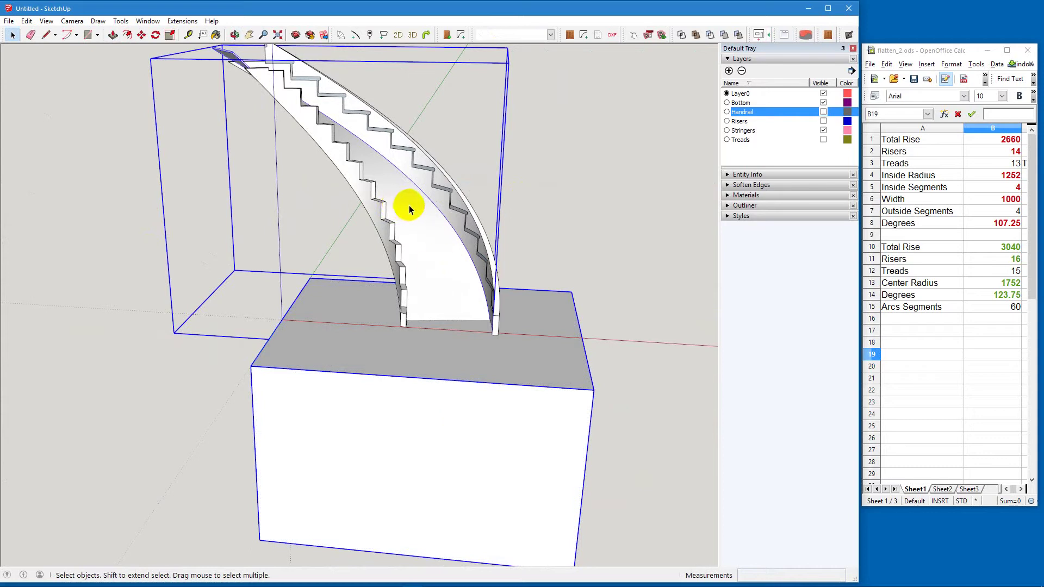
click(121, 22)
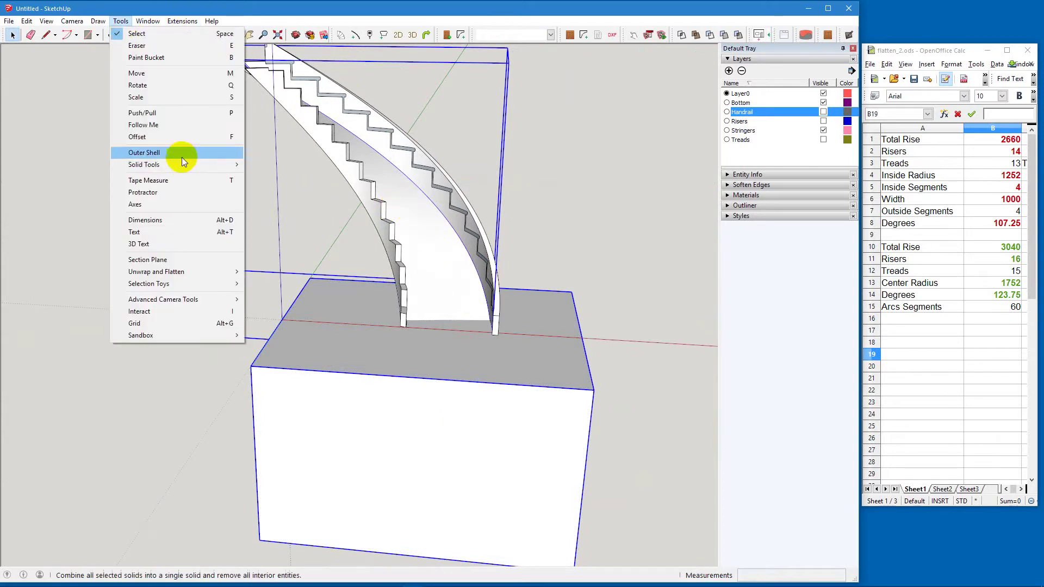
mouse_move(184, 166)
click(262, 189)
click(600, 288)
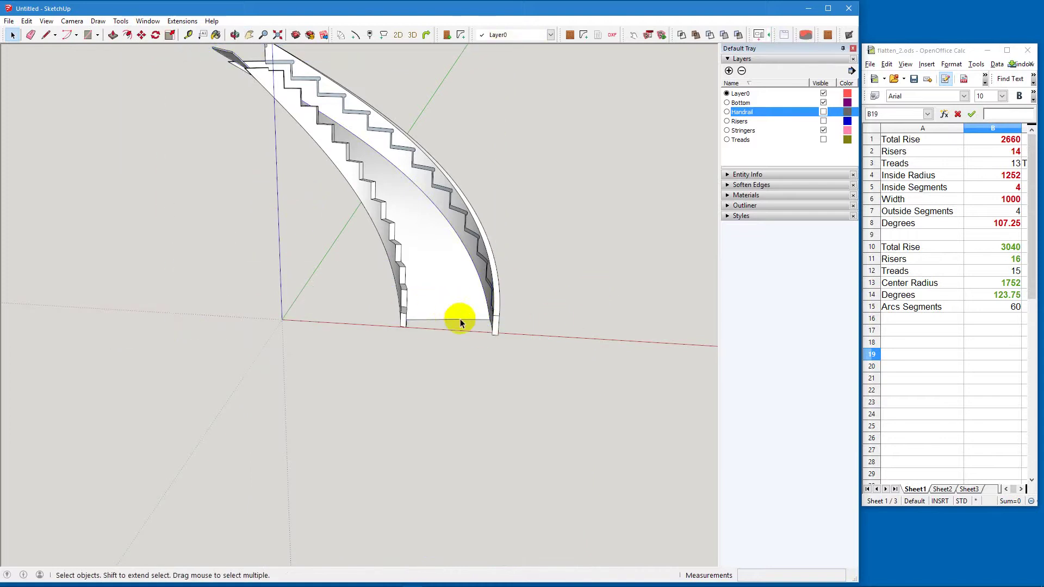
Draw a rectangle about 1875 by 1587 from the inner stringer's top corner across the stair's upper end and extrude it upward into a box
scroll(452, 324, down, 2)
middle_drag(501, 210, 546, 352)
key(r)
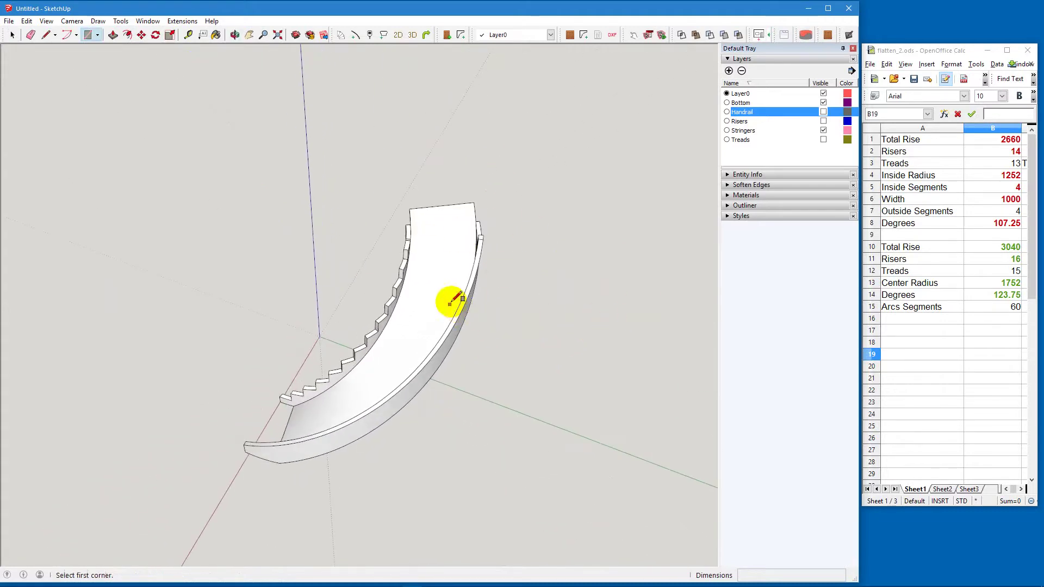
click(407, 233)
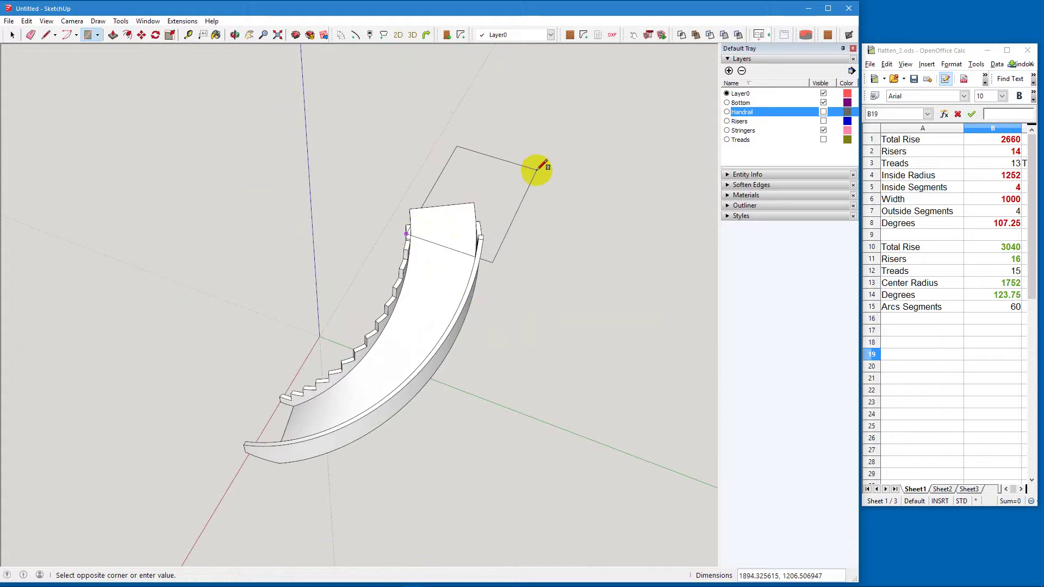
click(562, 178)
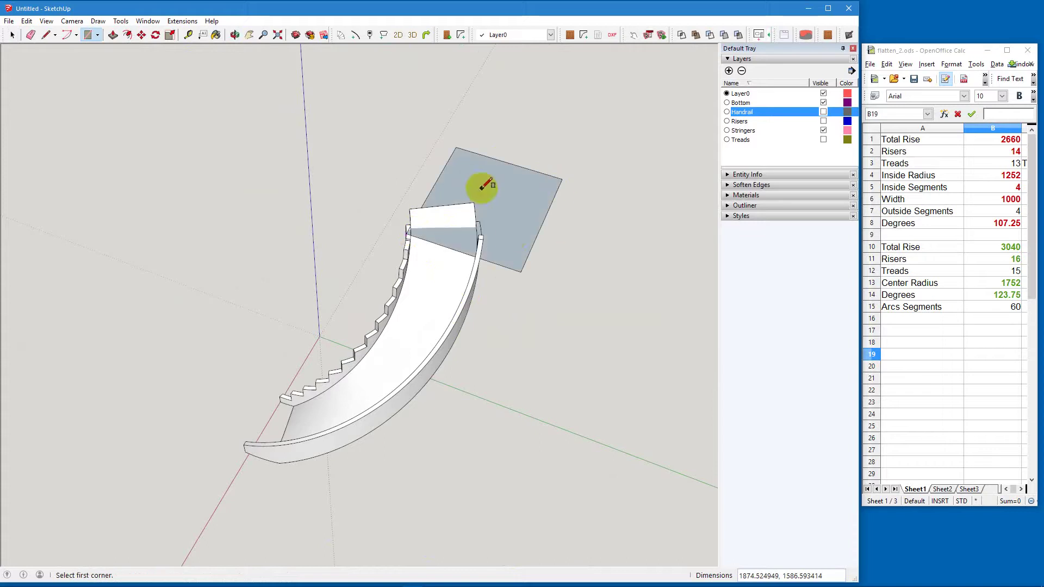
key(p)
drag(531, 214, 515, 149)
Extend the upper box's front face outward with Push/Pull, past the upper end of the bottom surface
middle_drag(285, 366, 296, 289)
key(space)
click(240, 213)
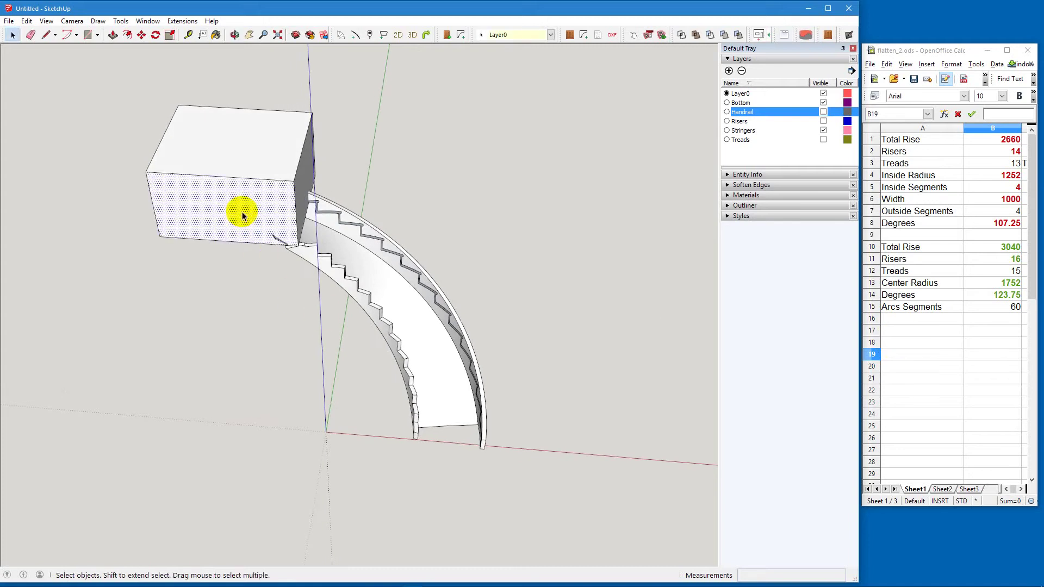
key(p)
drag(242, 212, 229, 268)
key(space)
Make the upper box a group and add the curved bottom surface to the selection
triple_click(208, 197)
right_click(207, 197)
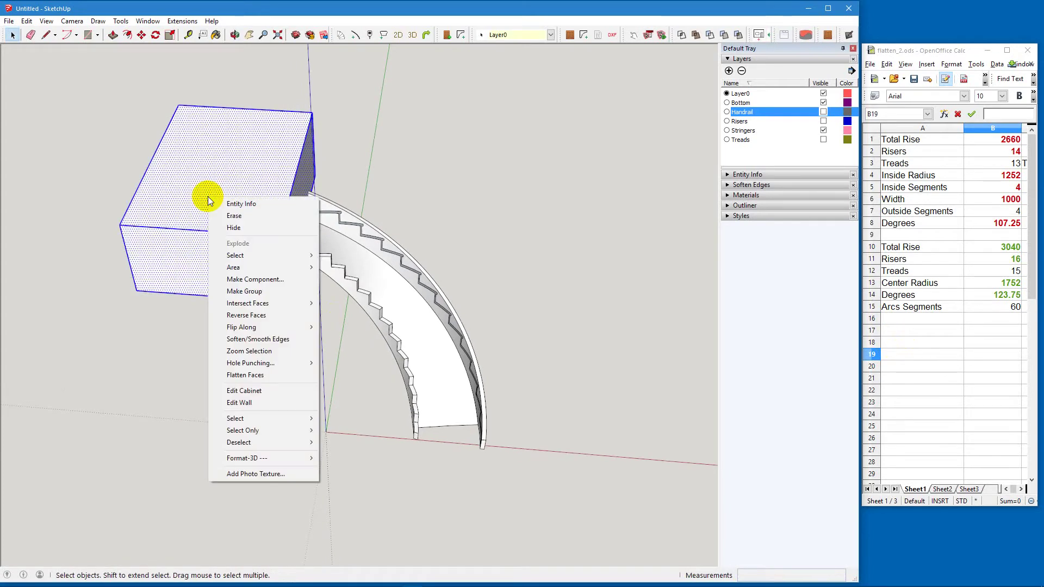
click(244, 291)
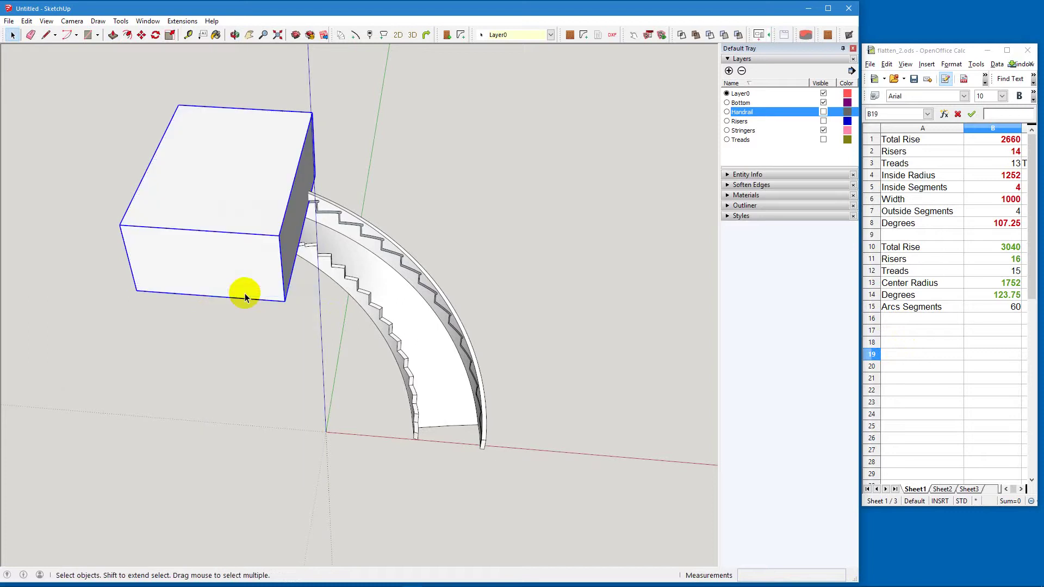
shift+click(406, 311)
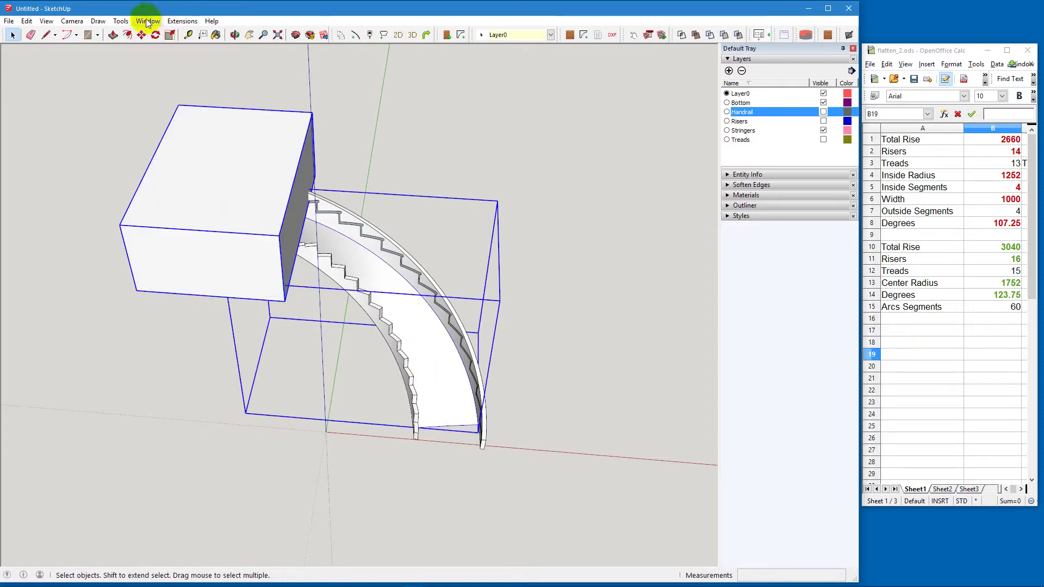
Subtract the upper box from the curved bottom surface with Solid Tools to trim the surface's upper end
click(121, 20)
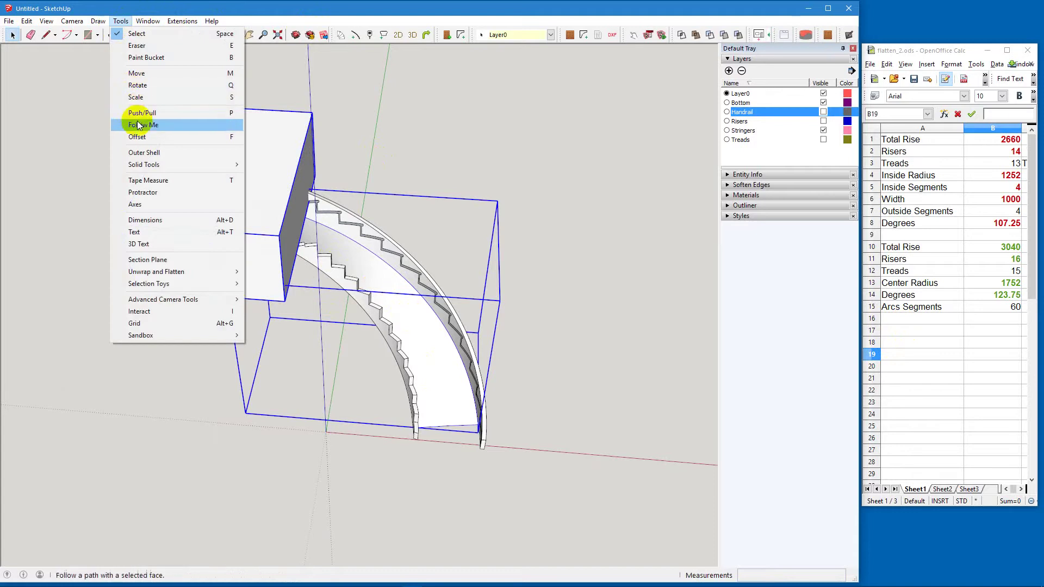
mouse_move(145, 164)
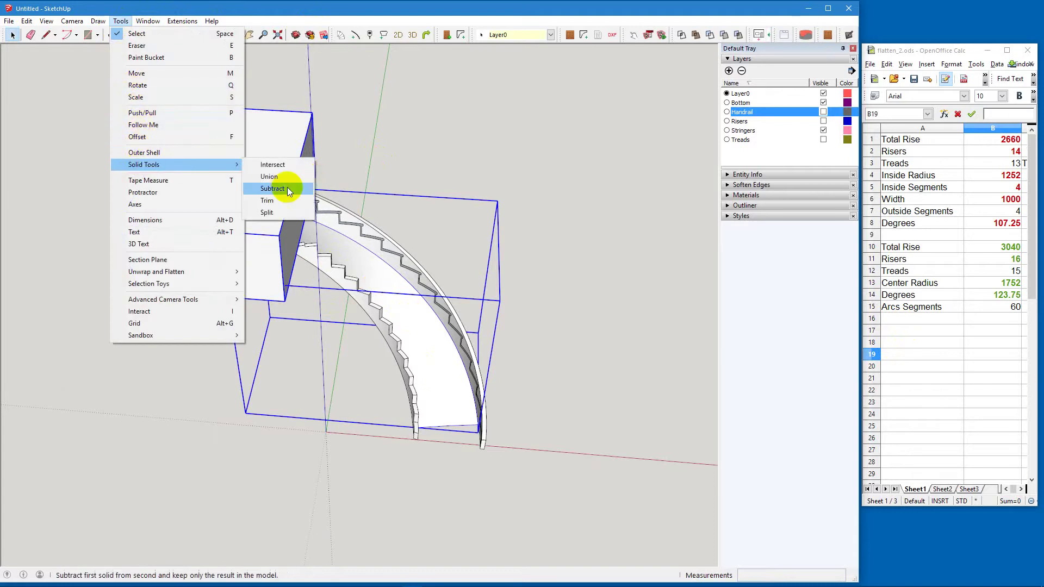
click(274, 188)
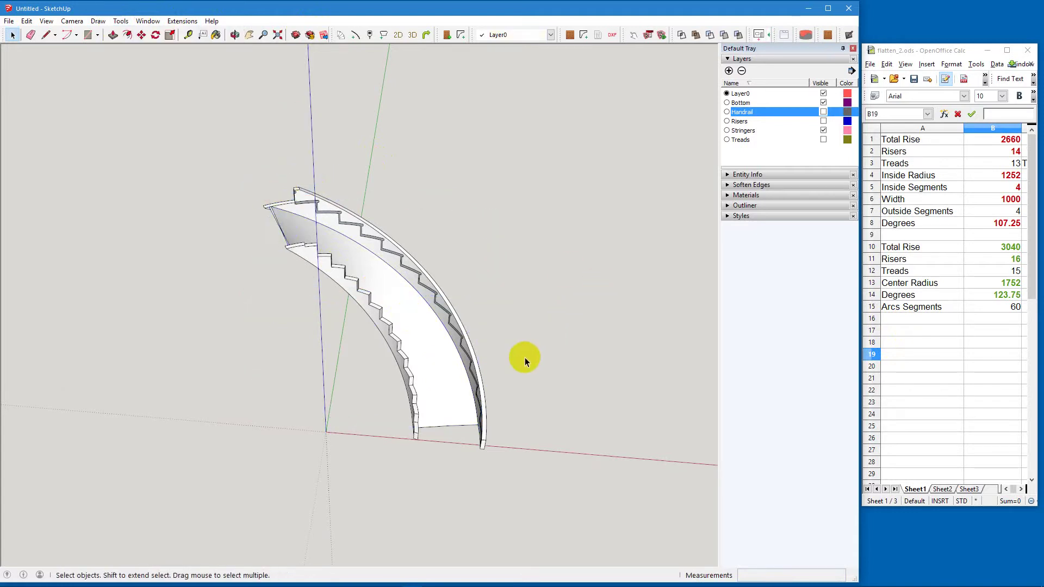
scroll(299, 233, up, 6)
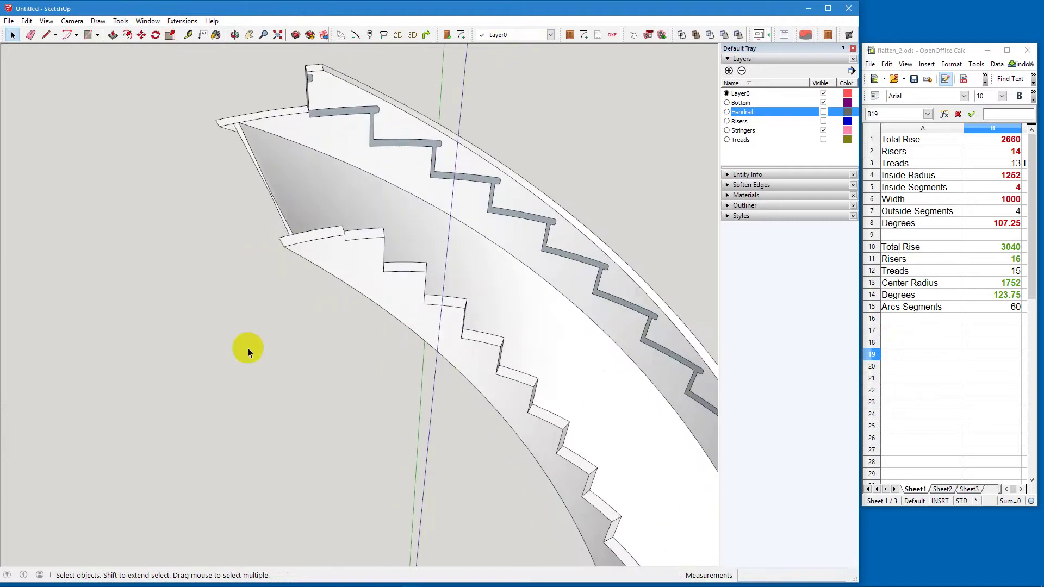
mouse_move(144, 380)
middle_down()
mouse_move(468, 482)
mouse_move(539, 459)
mouse_move(433, 375)
mouse_move(351, 344)
middle_up()
scroll(353, 374, up, 3)
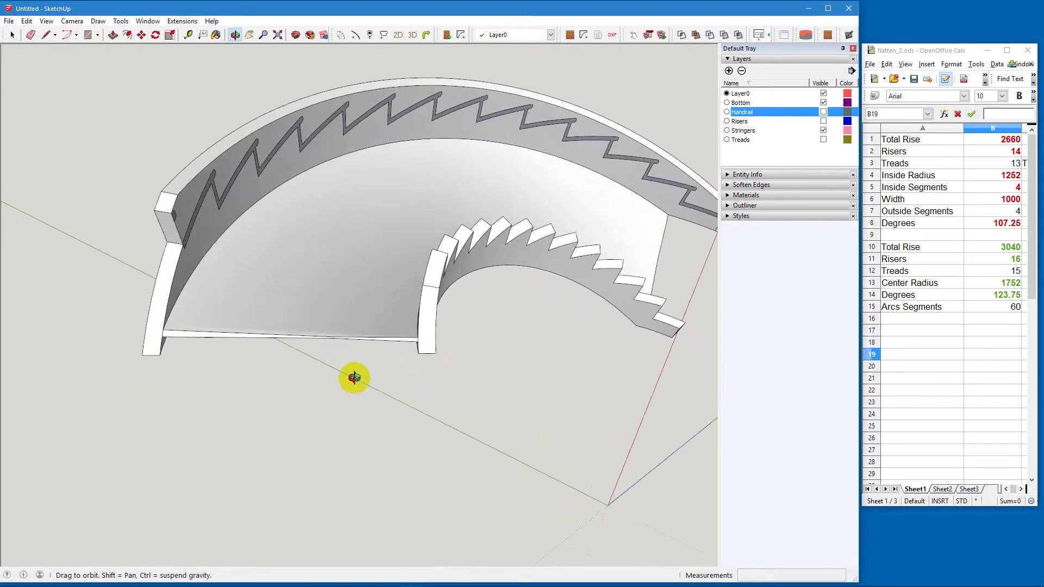
mouse_move(362, 336)
middle_down()
mouse_move(343, 397)
mouse_move(373, 380)
mouse_move(444, 301)
mouse_move(429, 322)
middle_up()
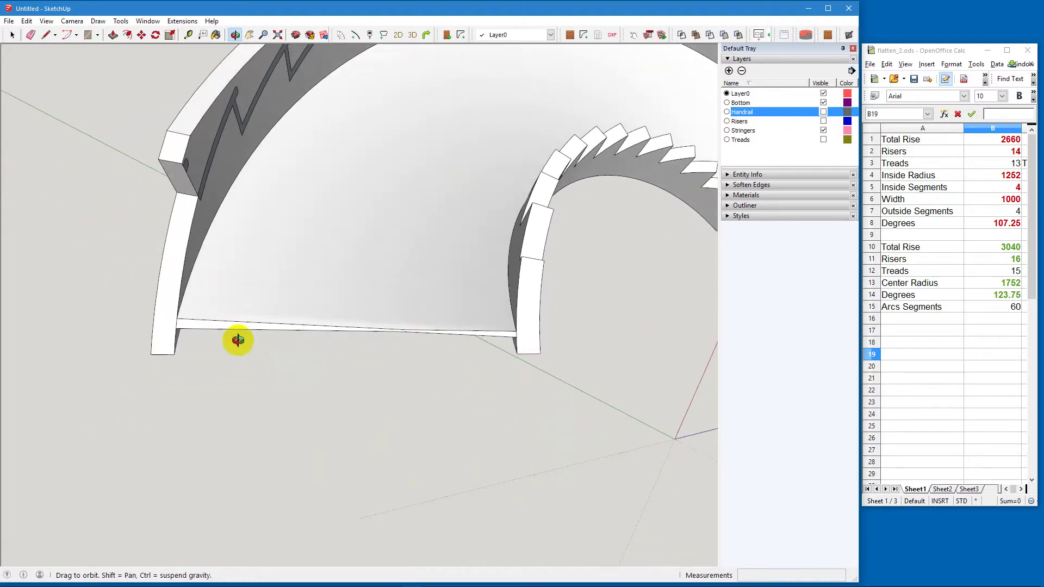
Turn on the display of hidden geometry to expose the segment edges of the curved bottom surface
click(46, 22)
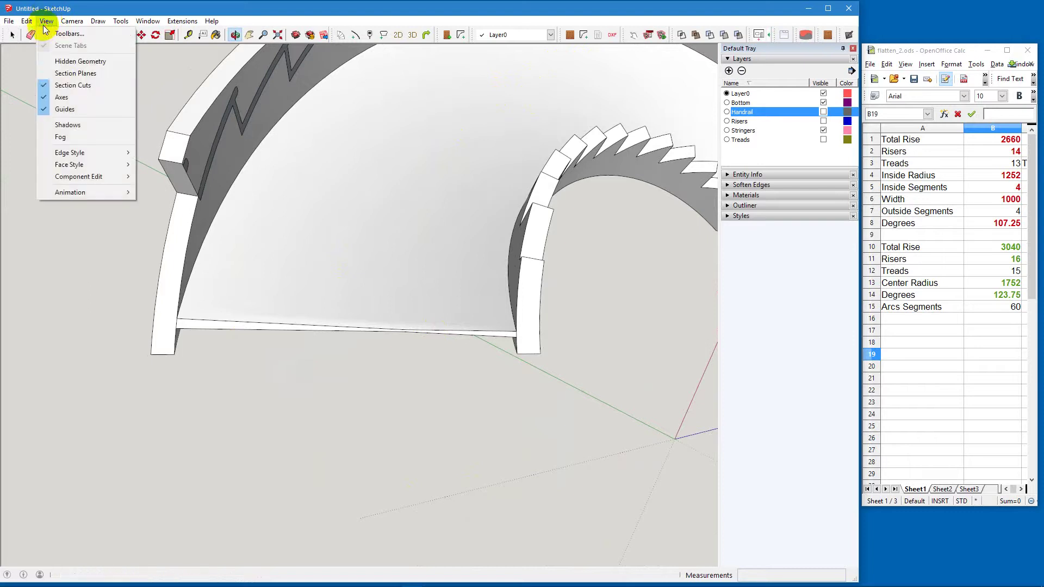
click(68, 61)
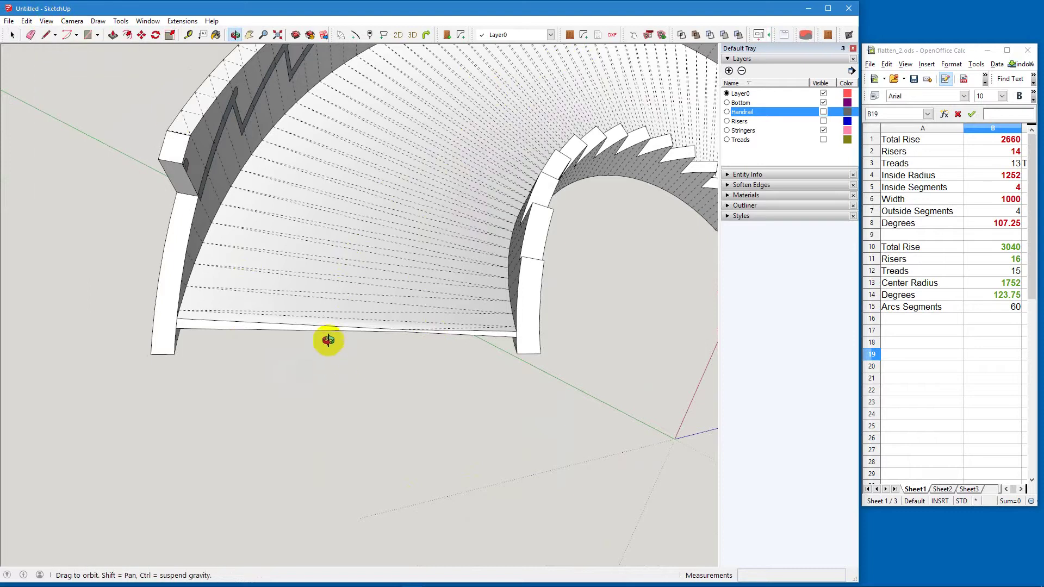
scroll(430, 341, up, 3)
scroll(430, 340, down, 1)
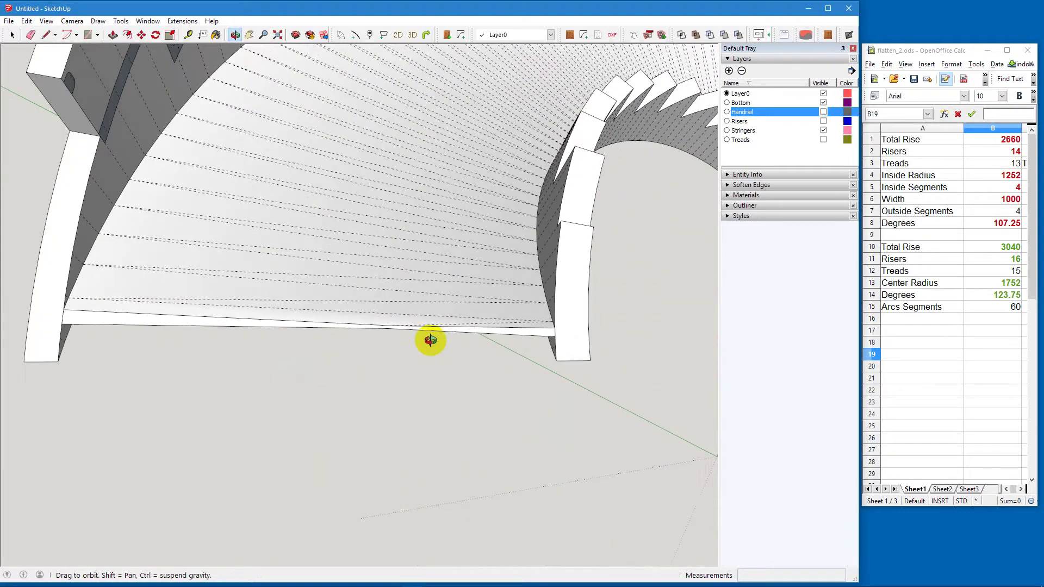
Open the curved bottom surface for editing, delete the stray edges across its upper end, and hide the Stringers layer
key(space)
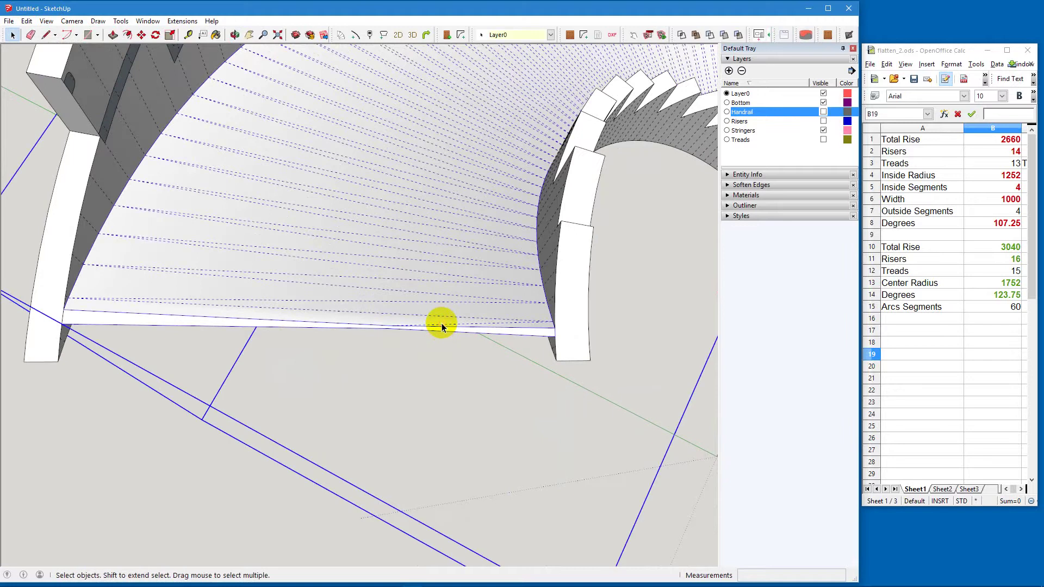
click(442, 329)
click(444, 329)
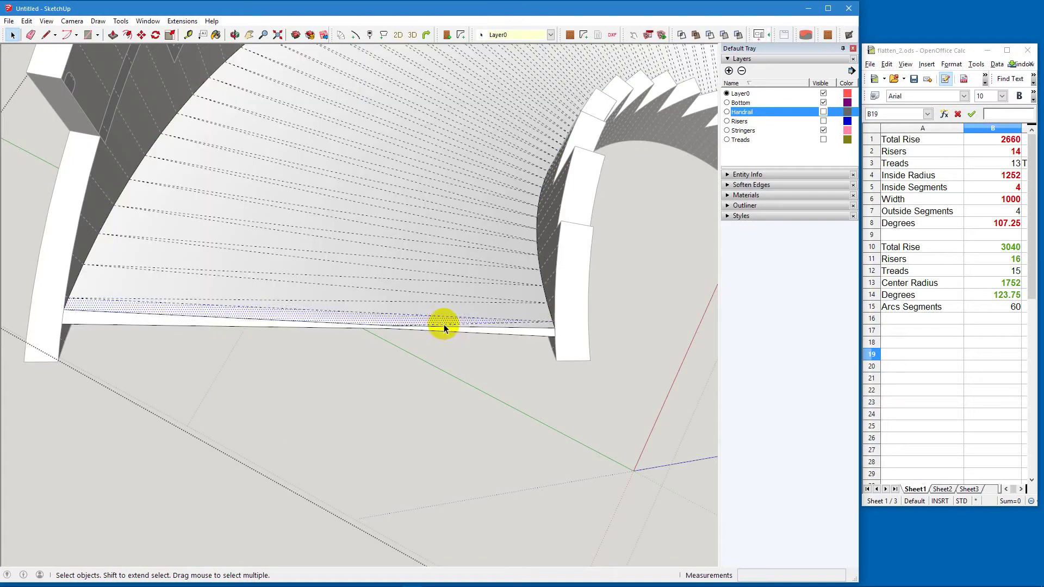
click(444, 327)
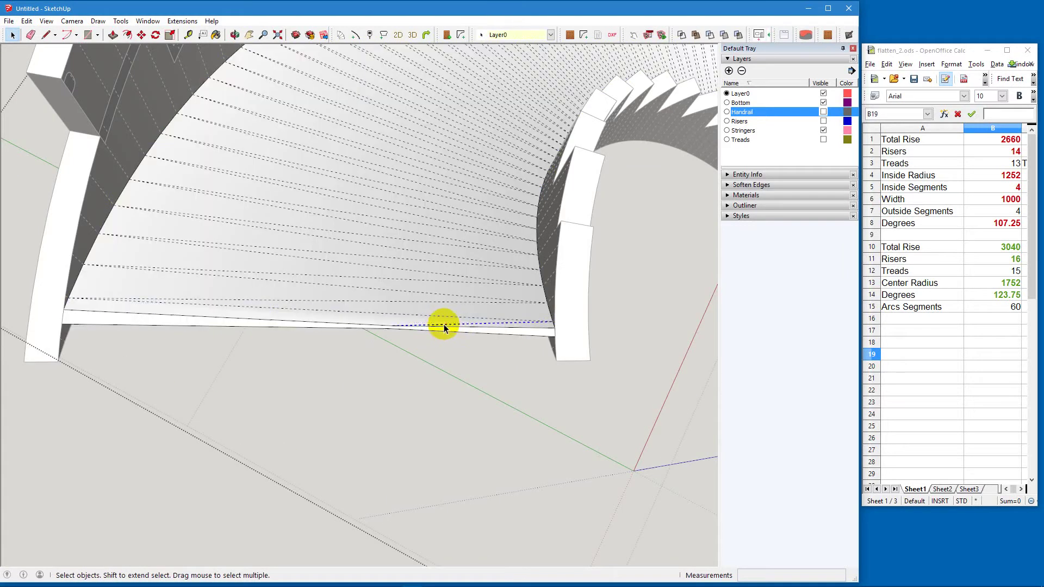
click(385, 330)
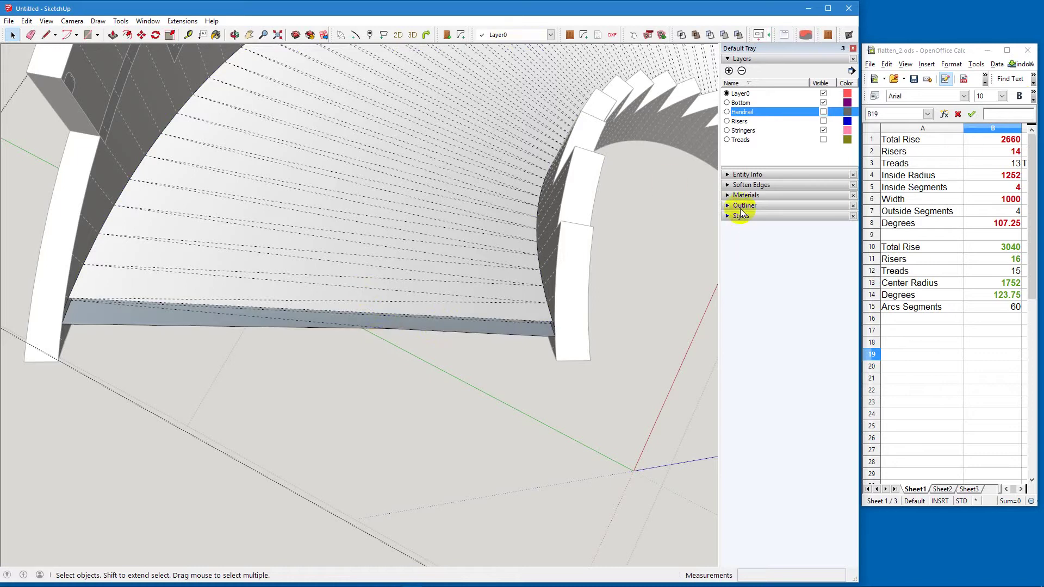
click(823, 131)
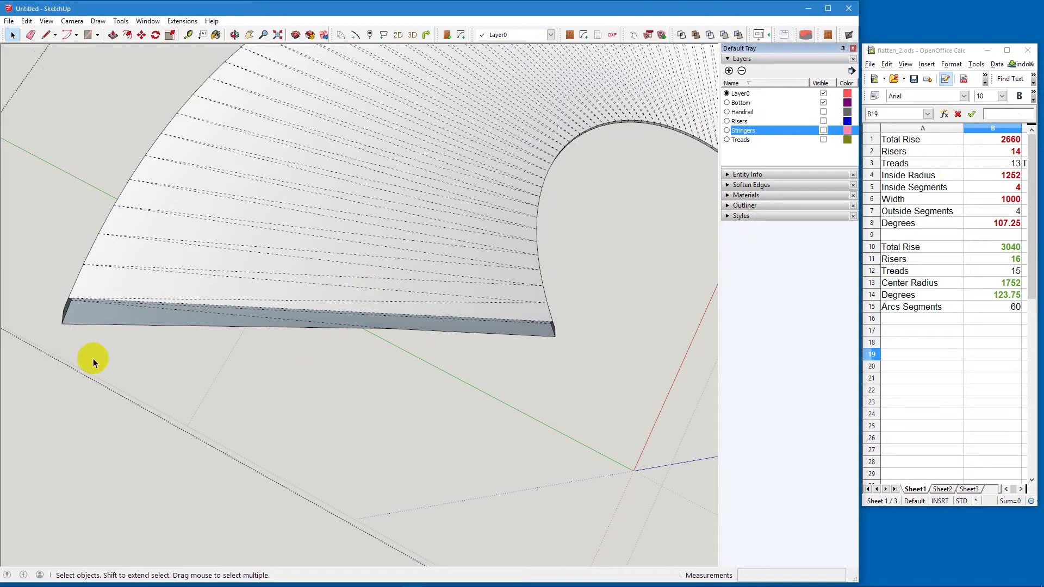
Draw two lines about 880 long across the open upper end, corner to corner, to rebuild its end face and adjoining triangular face
key(l)
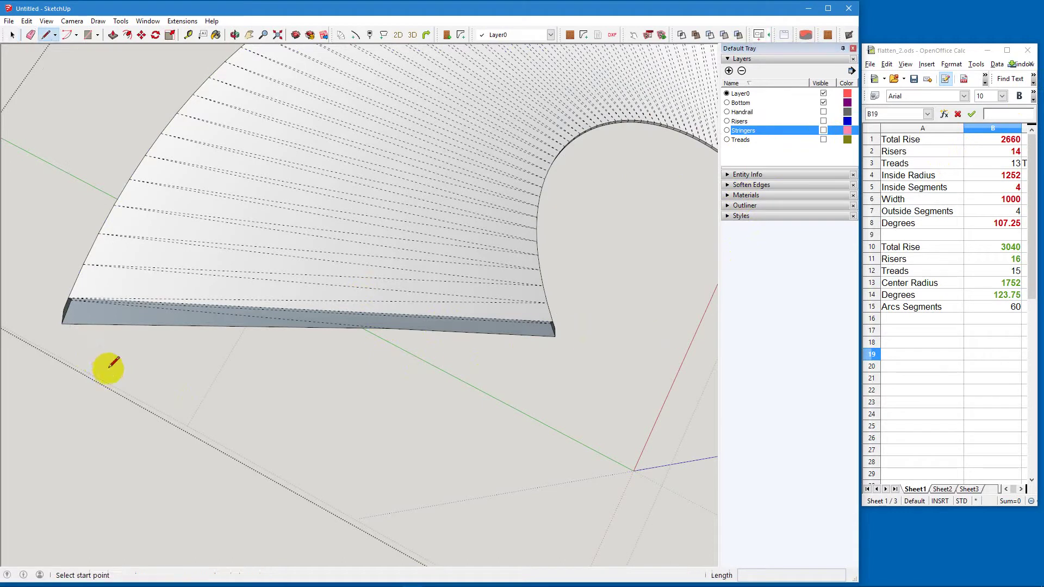
click(64, 310)
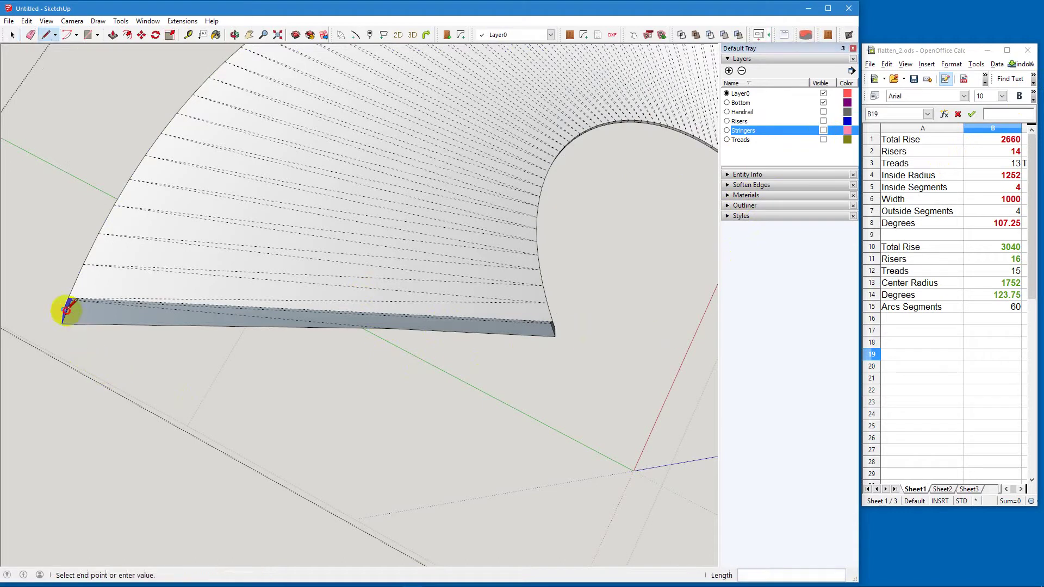
click(553, 327)
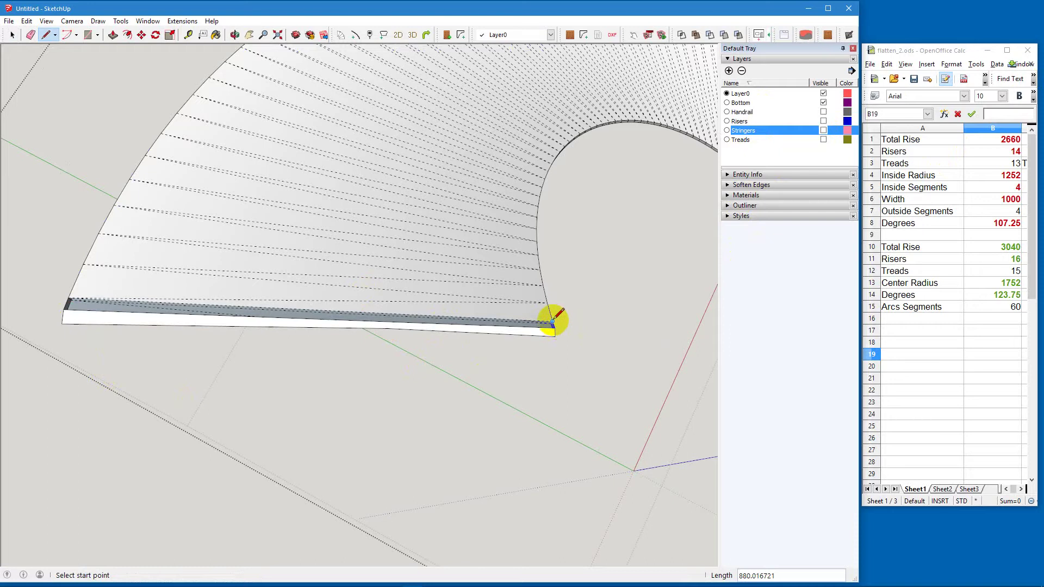
click(553, 322)
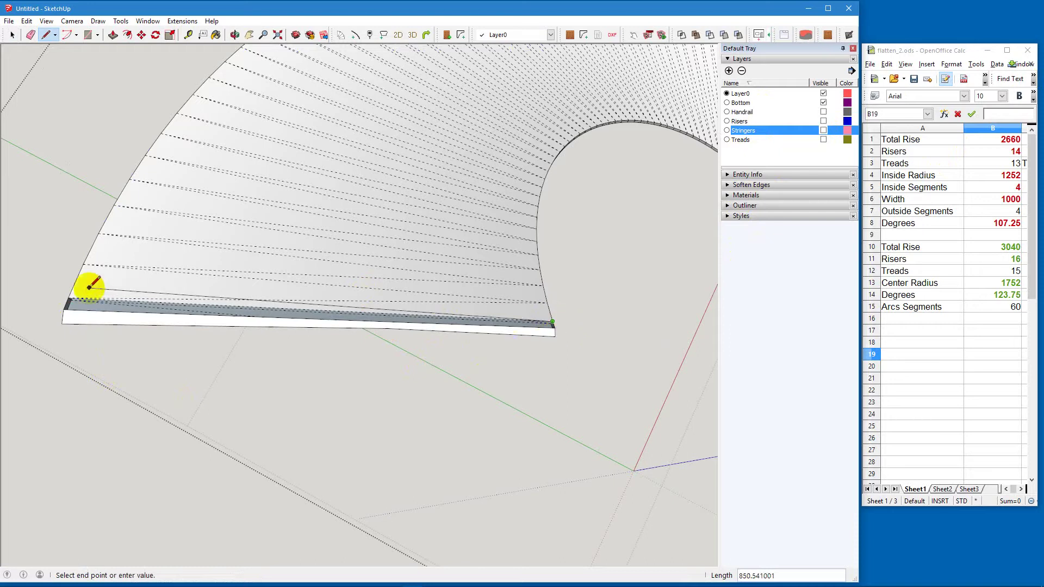
click(65, 310)
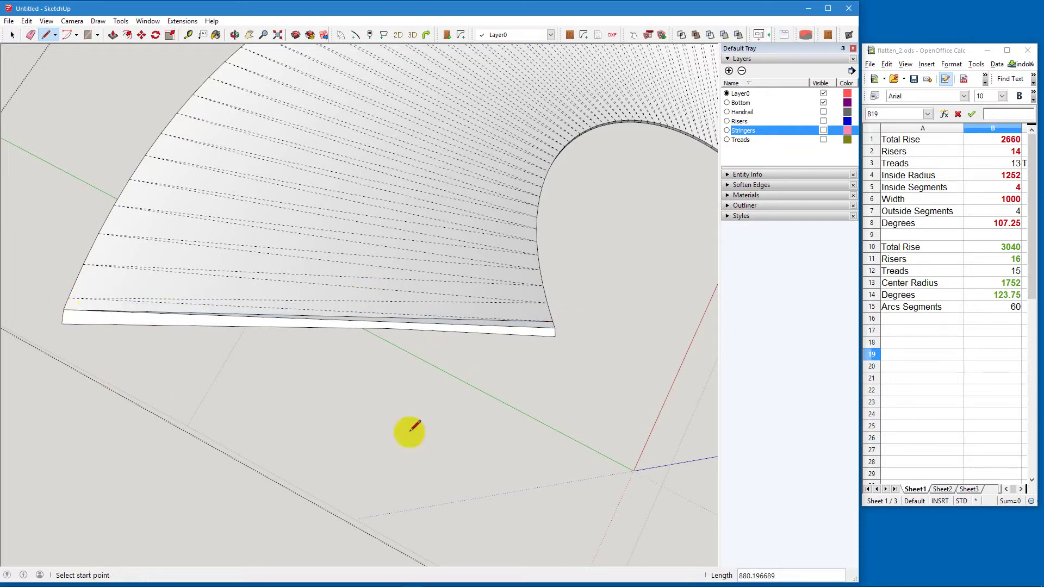
On the underside of the upper end, delete the stray edges and redraw the end edge and a diagonal, about 880 and 882 long
mouse_move(319, 447)
middle_down()
mouse_move(217, 443)
mouse_move(499, 226)
mouse_move(357, 319)
mouse_move(333, 272)
middle_up()
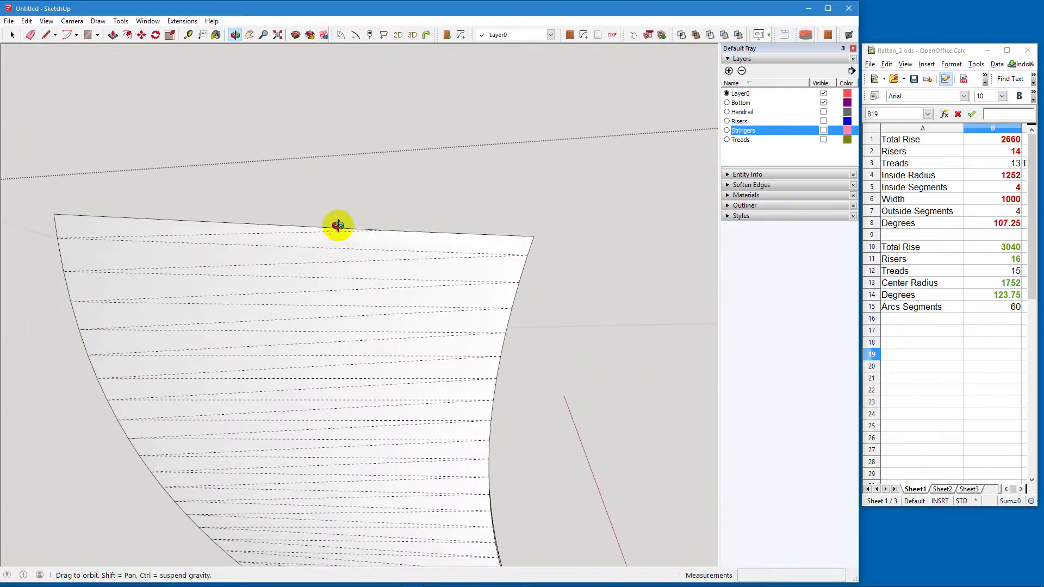
key(space)
click(329, 228)
click(401, 237)
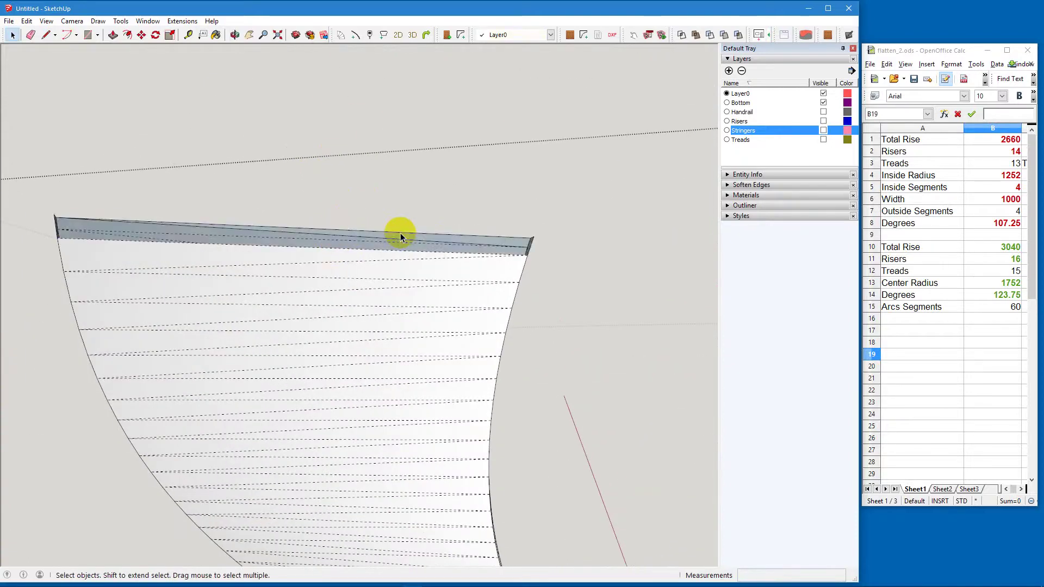
key(l)
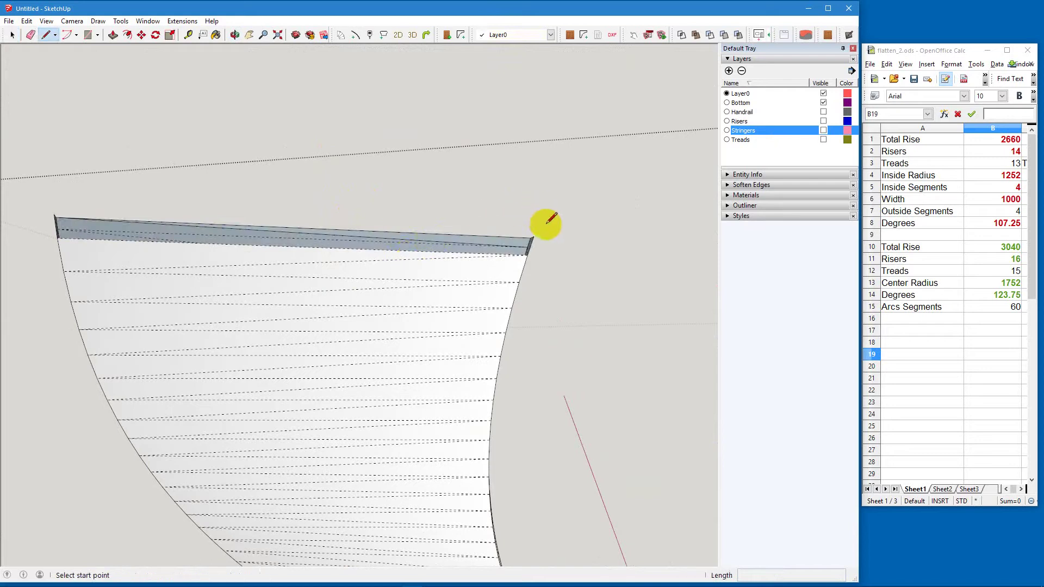
click(534, 237)
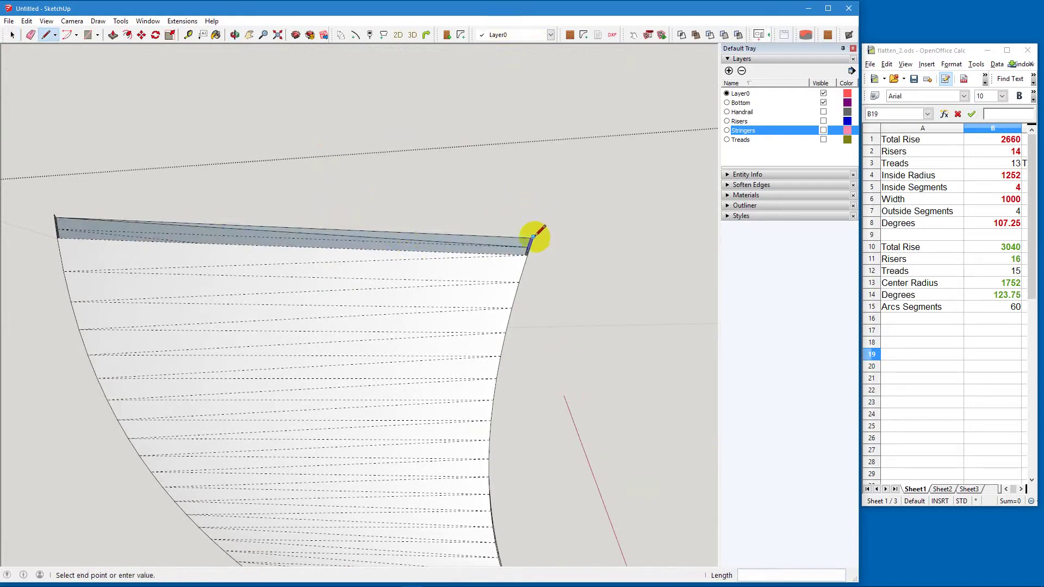
click(55, 215)
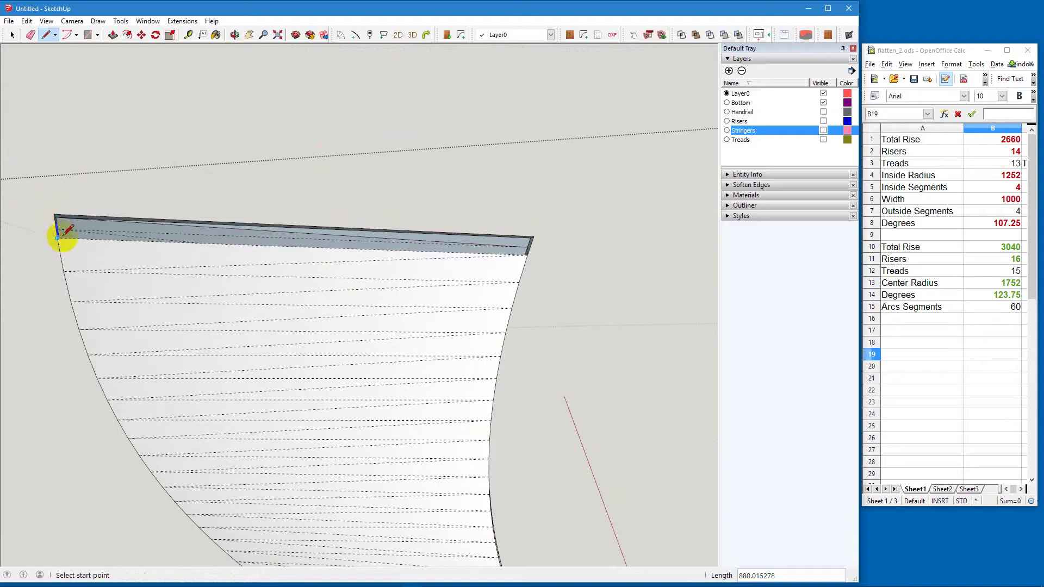
click(58, 238)
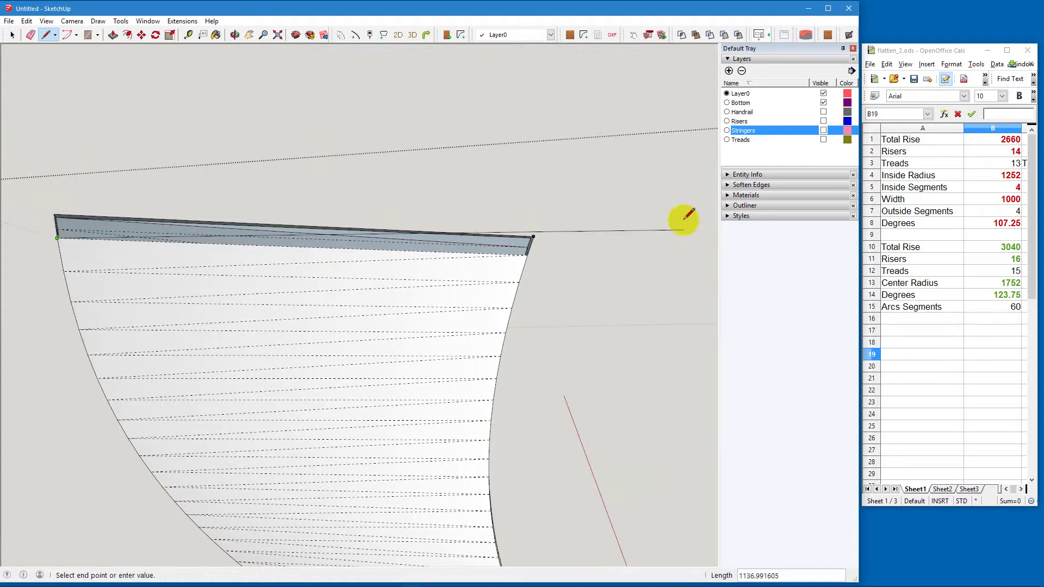
click(534, 237)
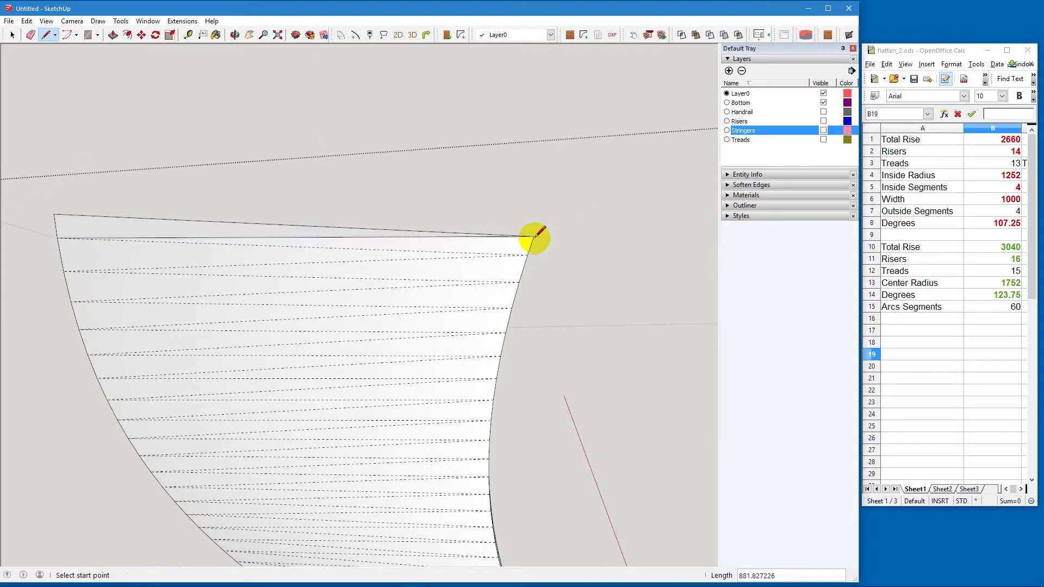
At the curved surface's lower end, delete the stray edges and redraw a diagonal and an end edge about 880 long to close the faces
middle_drag(497, 248, 401, 383)
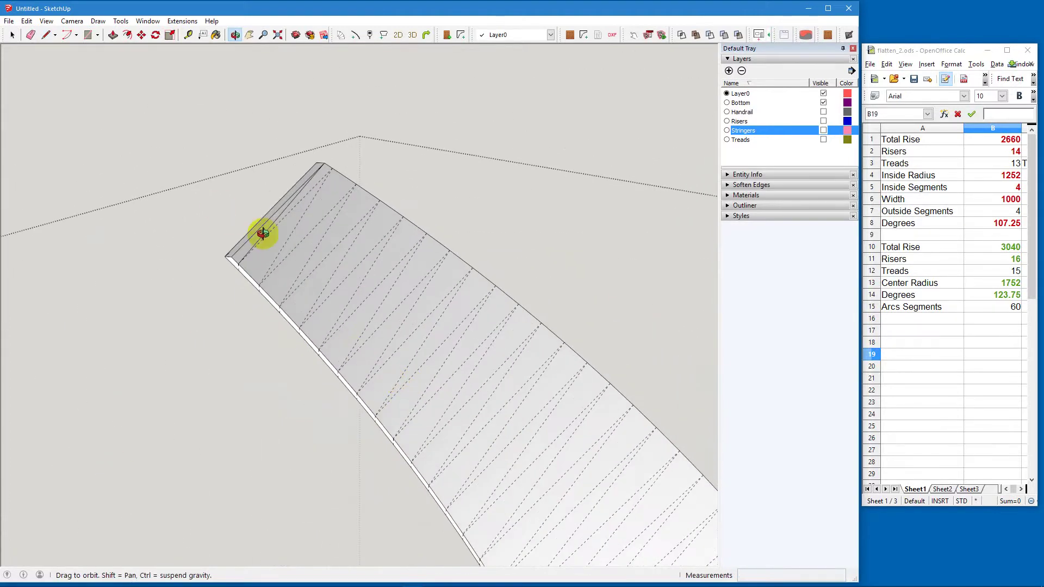
middle_drag(263, 234, 205, 33)
scroll(312, 116, up, 8)
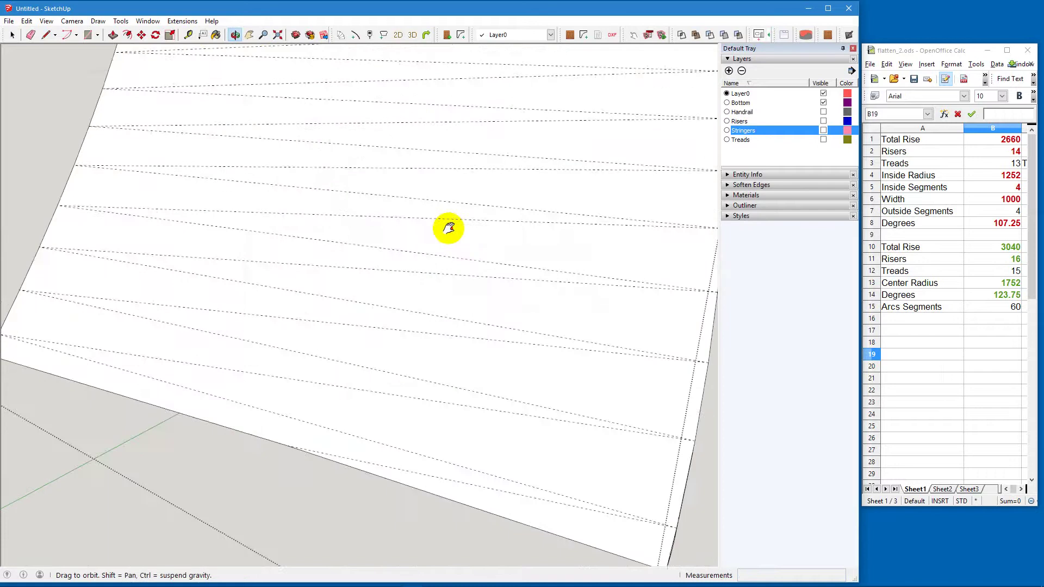
middle_drag(454, 197, 466, 412)
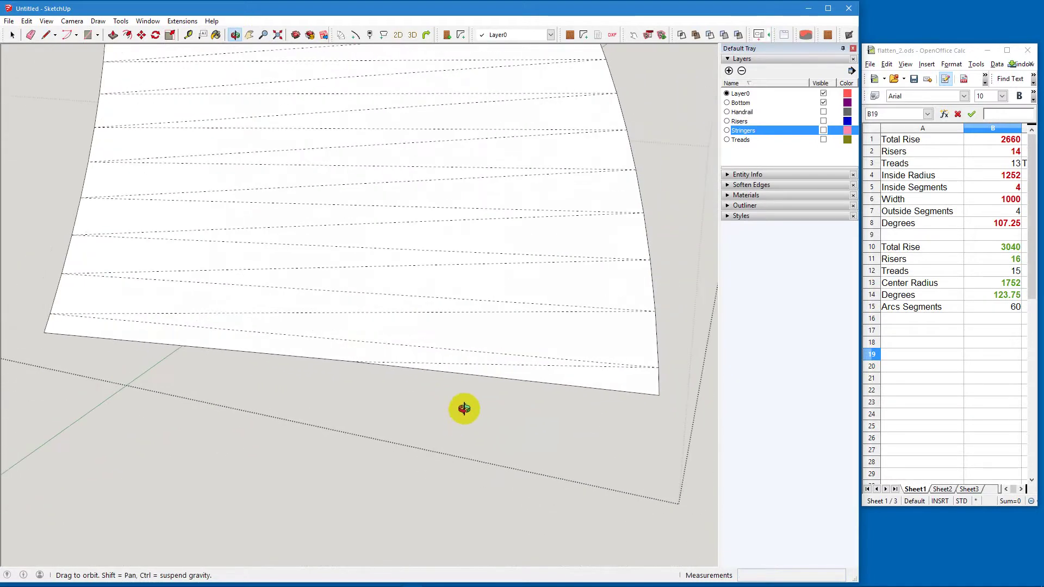
shift+click(459, 374)
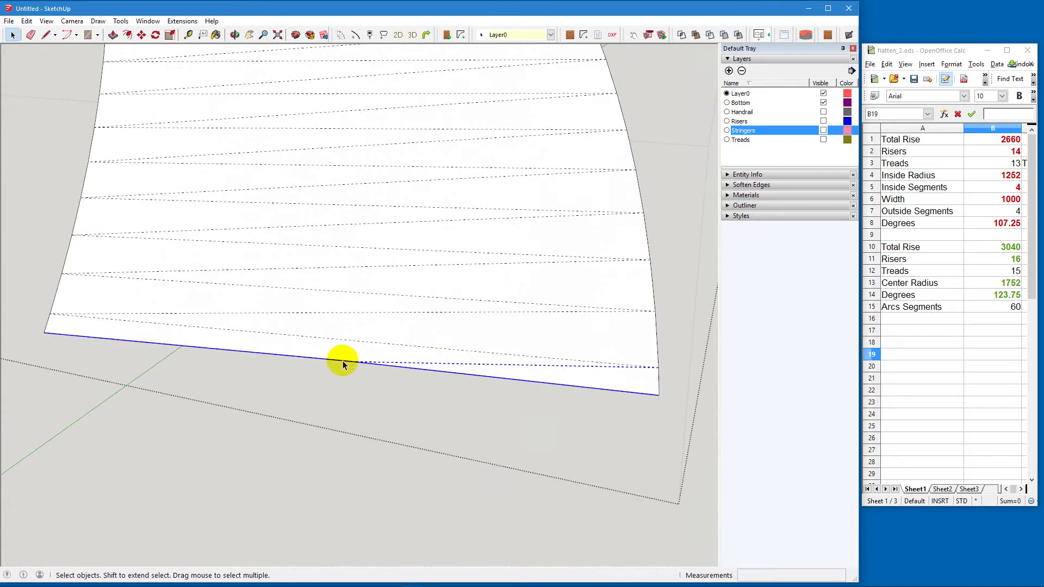
key(l)
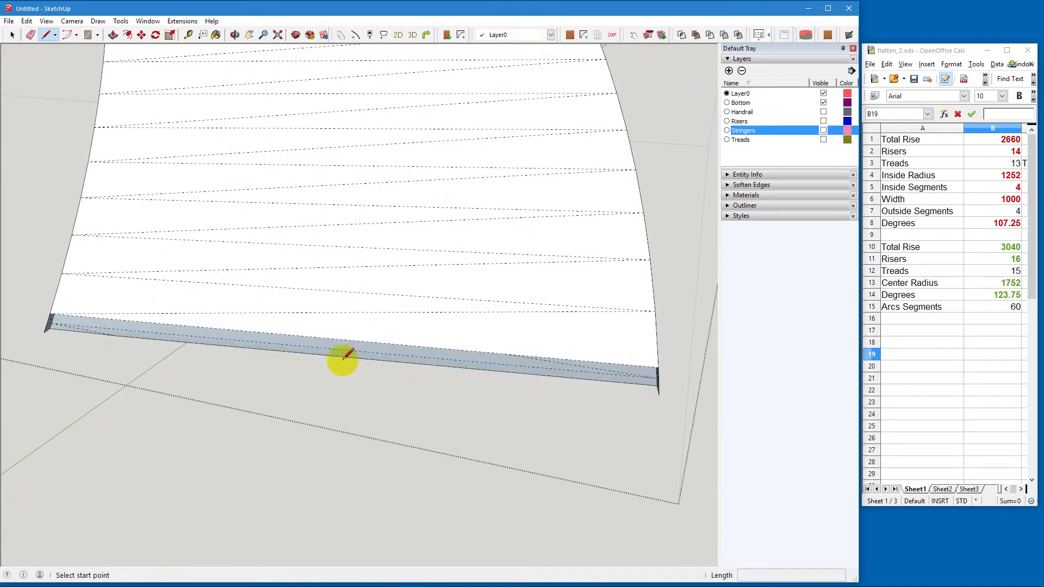
click(659, 367)
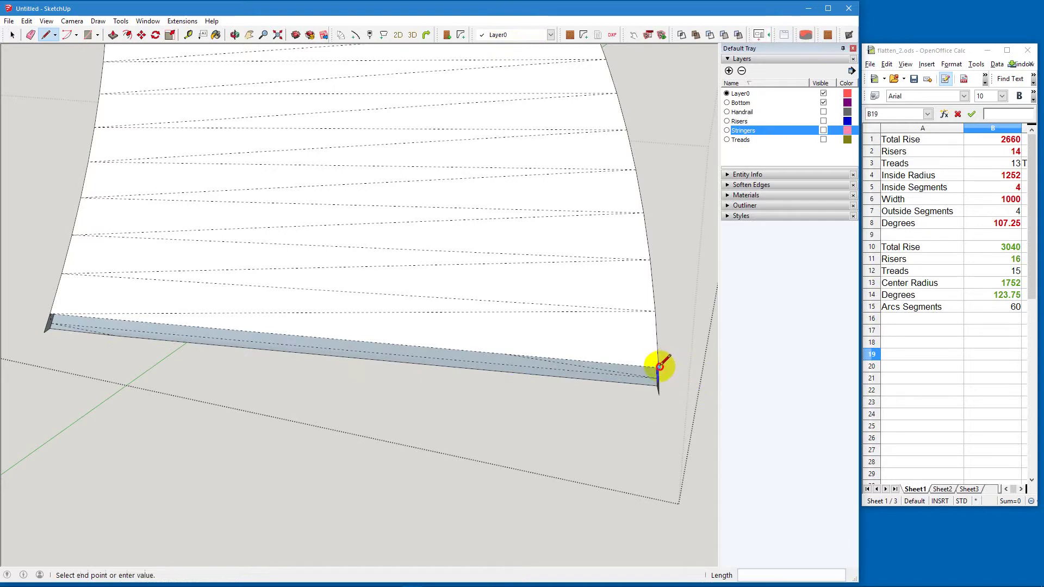
click(44, 331)
click(44, 333)
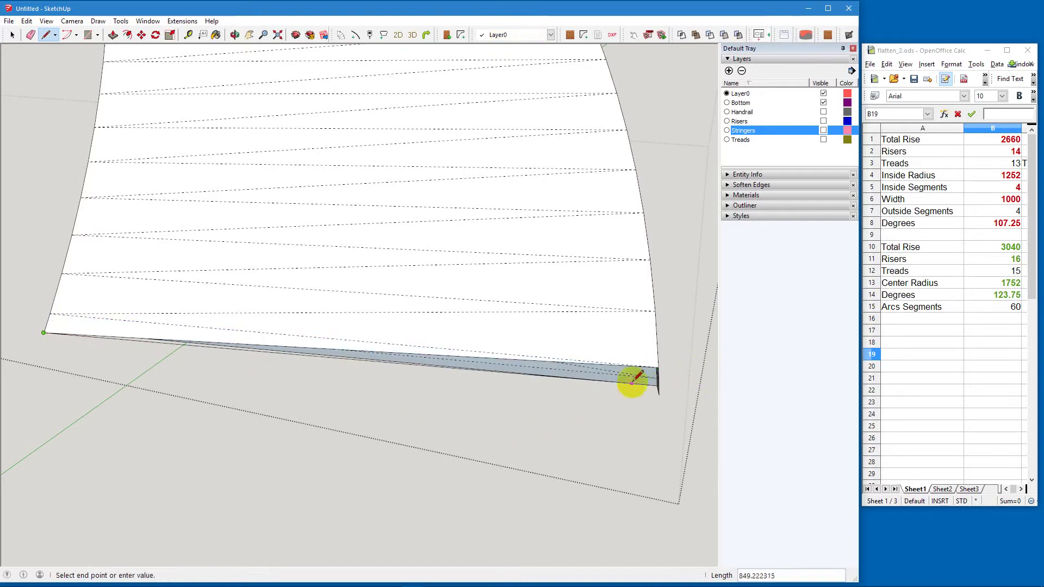
click(658, 395)
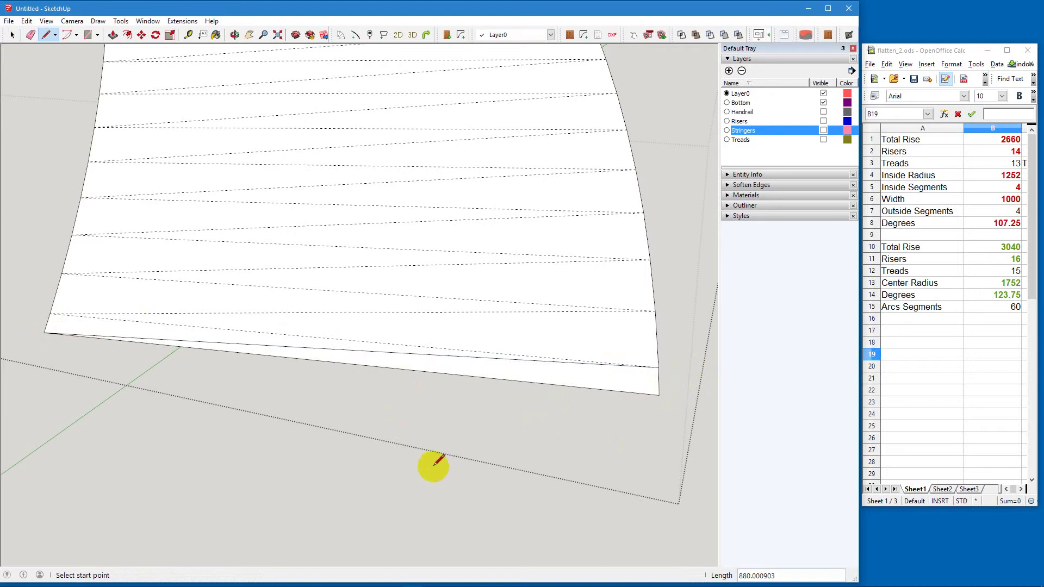
middle_drag(392, 471, 133, 169)
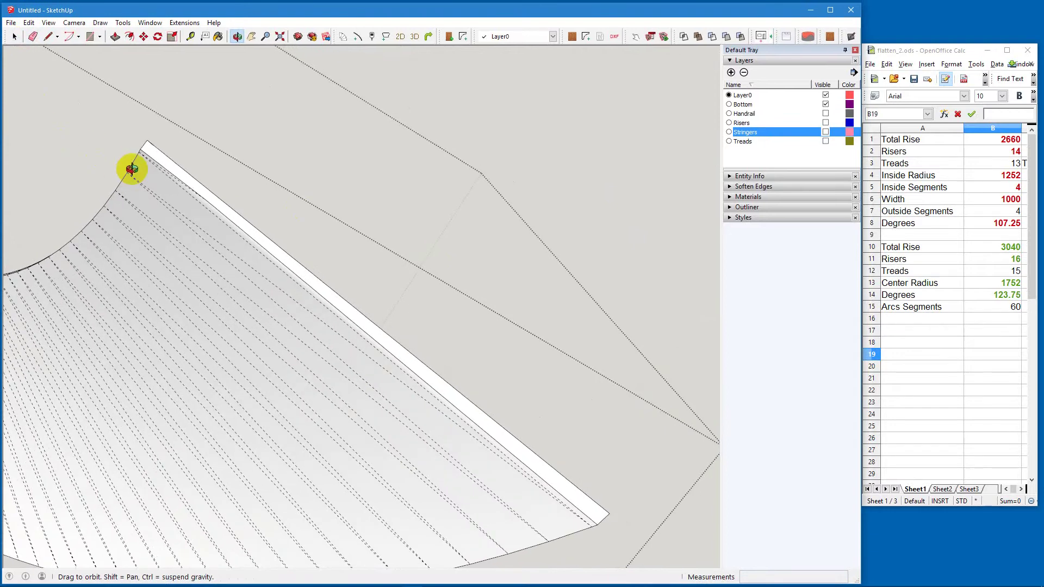
On the underside of the curved surface's lower end, delete the stray edges and redraw two lines, one about 880 long, to close the faces
click(215, 210)
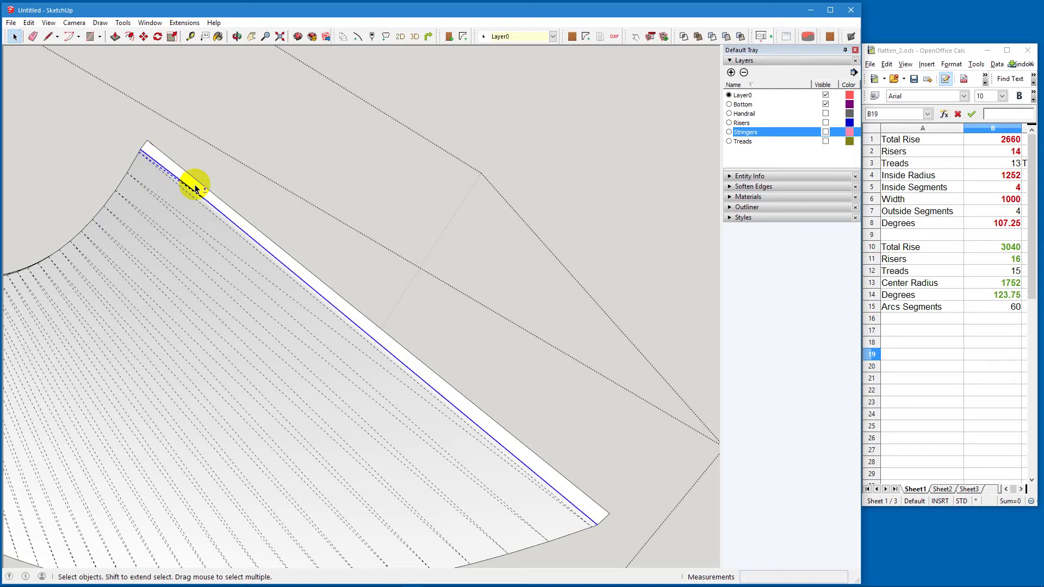
click(195, 186)
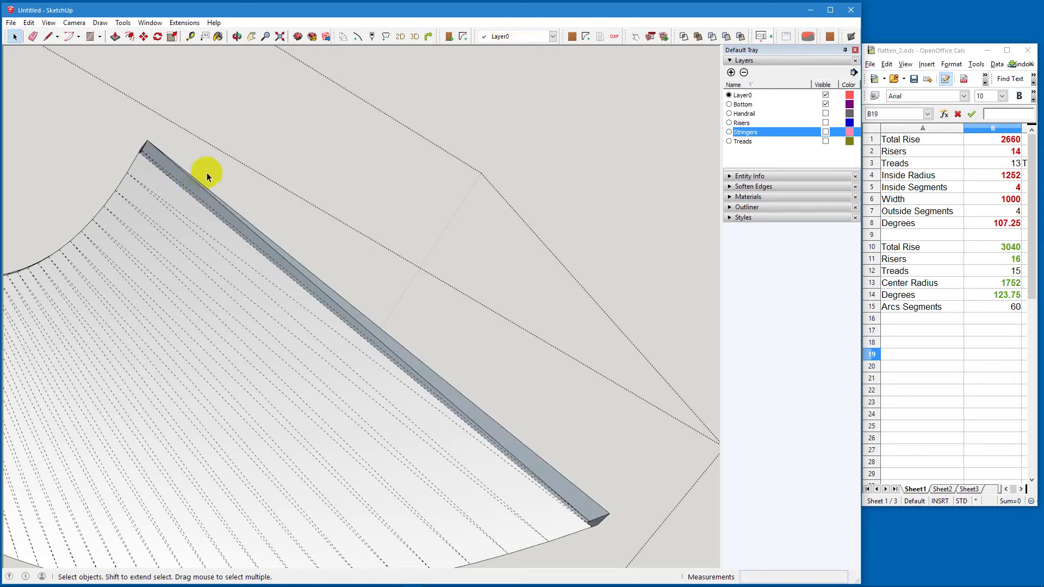
key(l)
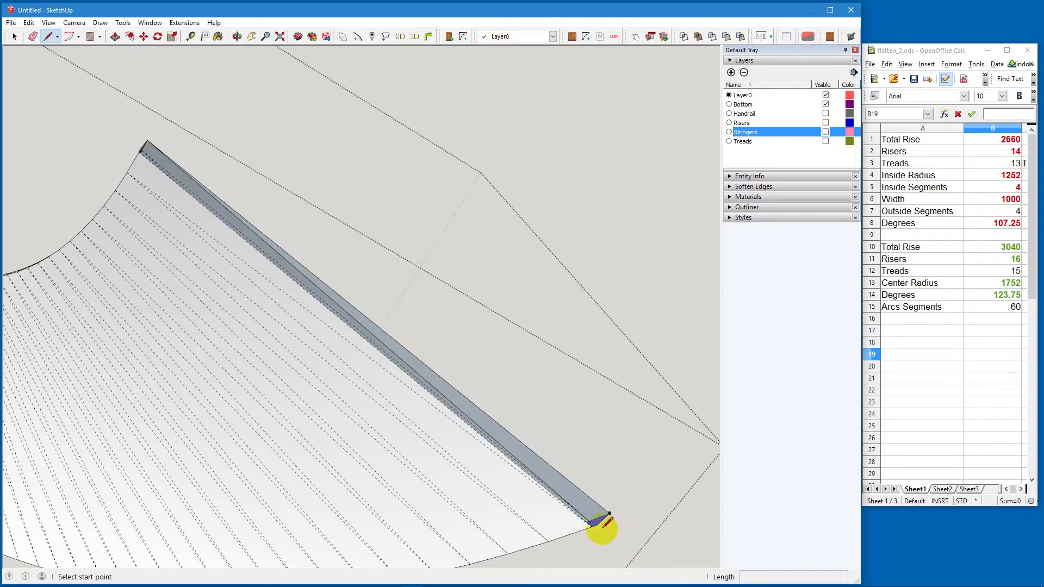
key(o)
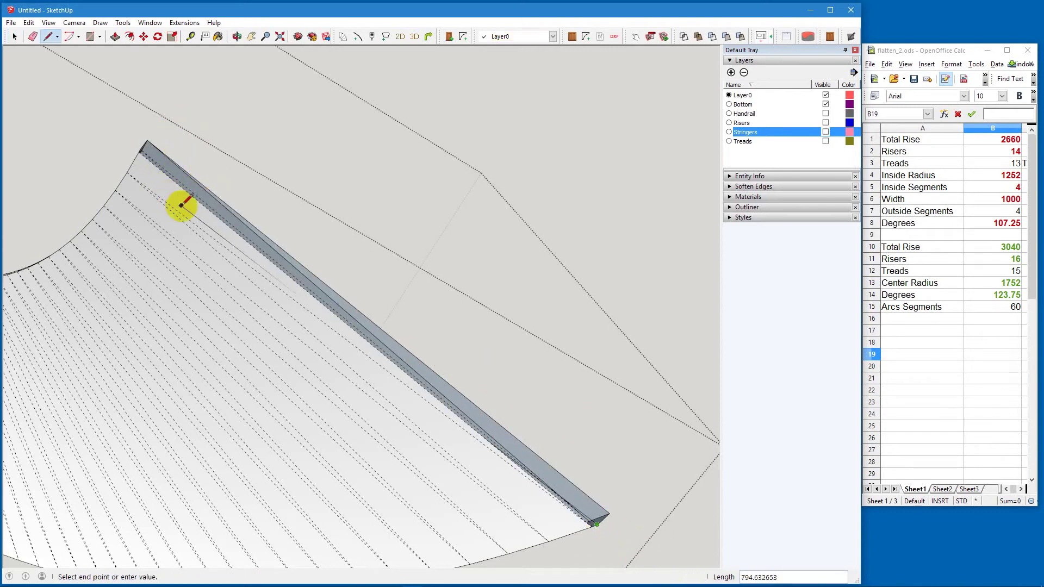
drag(188, 211, 275, 432)
key(l)
click(218, 405)
click(209, 406)
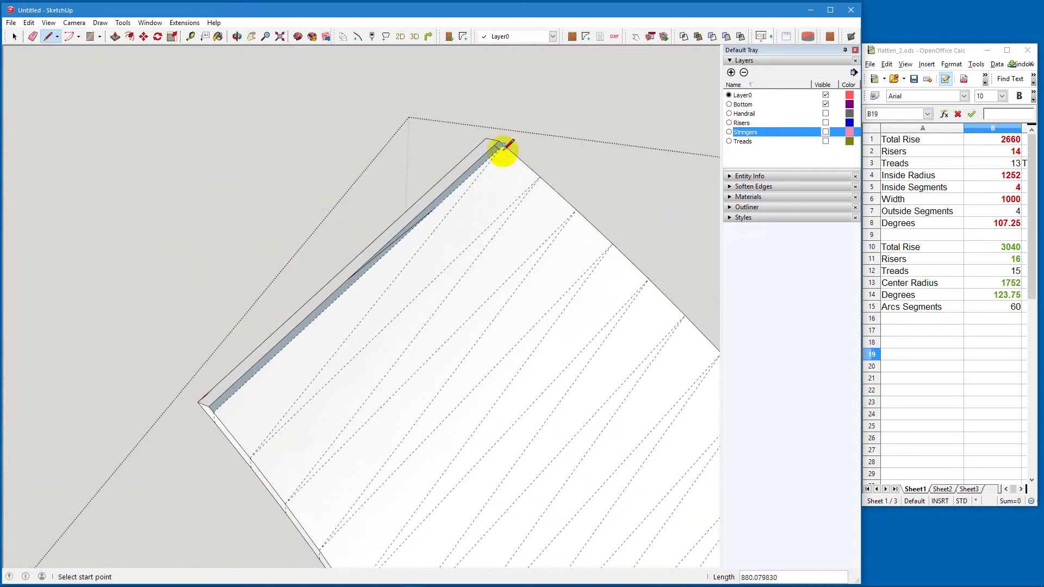
click(217, 413)
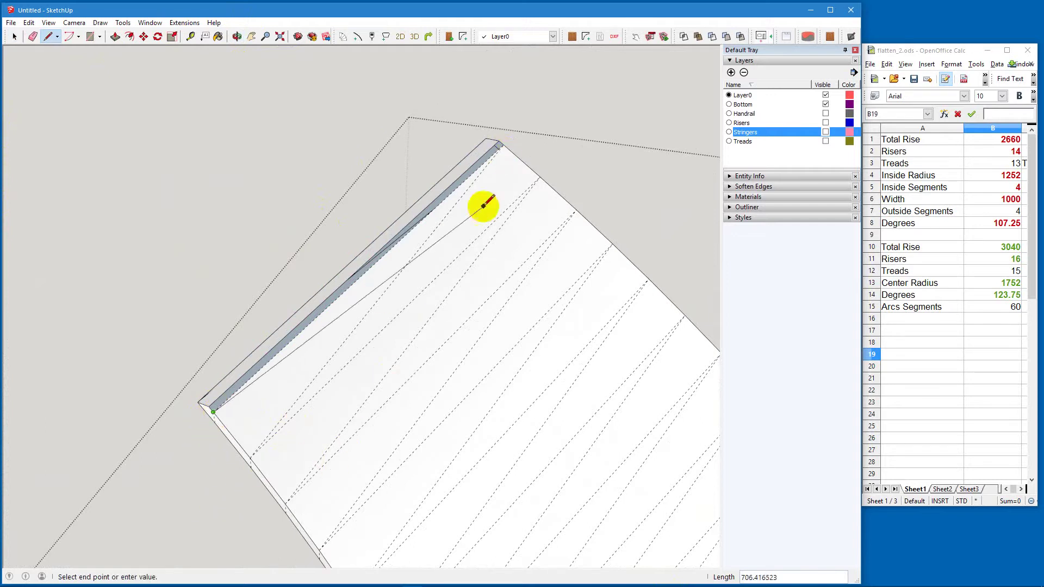
click(499, 140)
key(space)
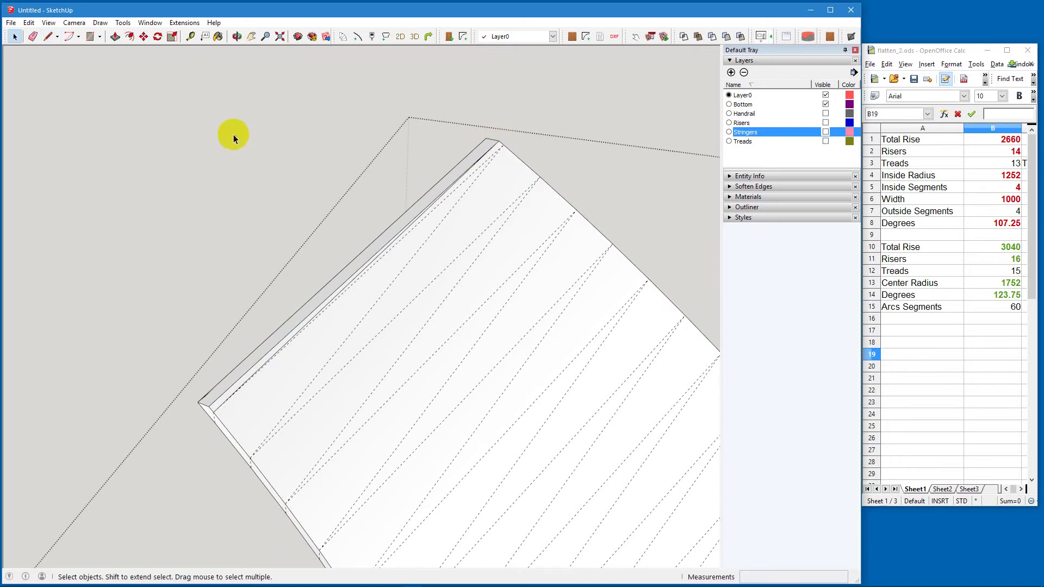
Leave the curved bottom surface's editing mode, select the whole surface, and set its edge softening angle to 13.7 degrees
mouse_move(175, 156)
middle_down()
mouse_move(366, 448)
mouse_move(751, 482)
mouse_move(872, 444)
mouse_move(734, 163)
mouse_move(595, 240)
mouse_move(531, 319)
mouse_move(508, 182)
mouse_move(214, 373)
mouse_move(496, 405)
mouse_move(373, 434)
mouse_move(296, 366)
mouse_move(334, 216)
middle_up()
scroll(335, 216, down, 5)
mouse_move(362, 303)
middle_down()
mouse_move(436, 445)
mouse_move(413, 462)
mouse_move(430, 372)
middle_up()
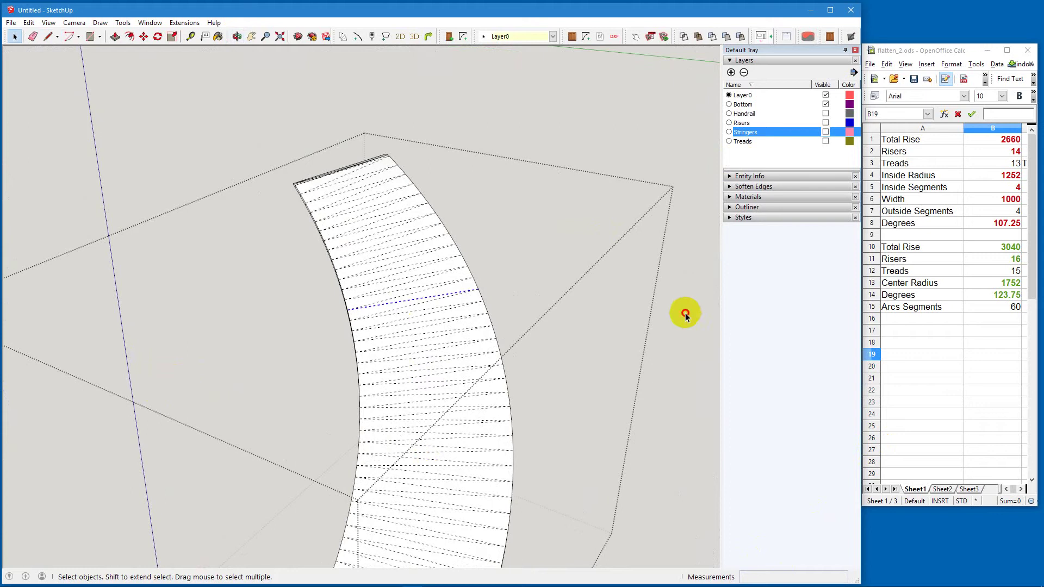
click(476, 299)
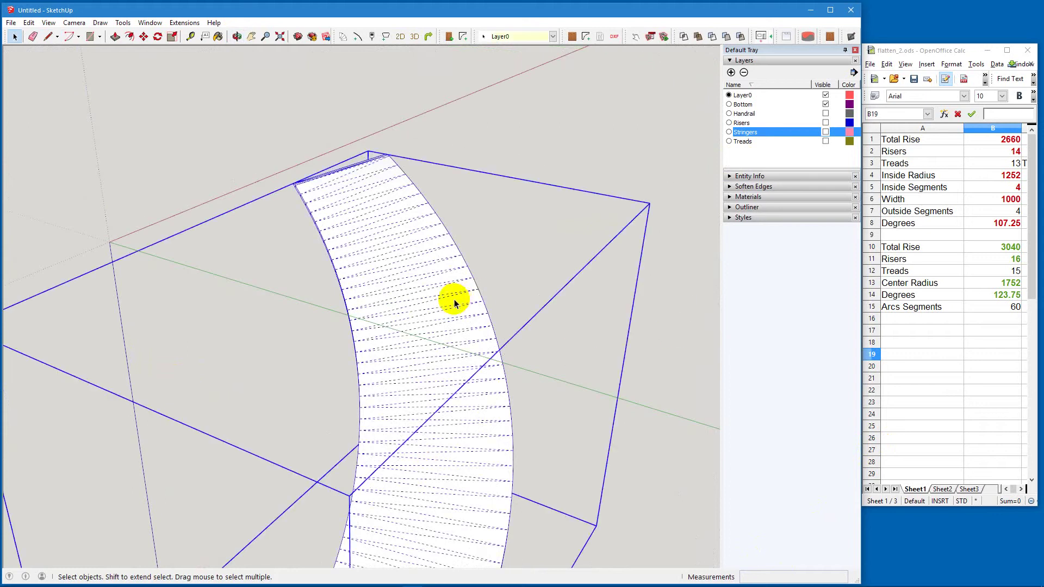
click(730, 188)
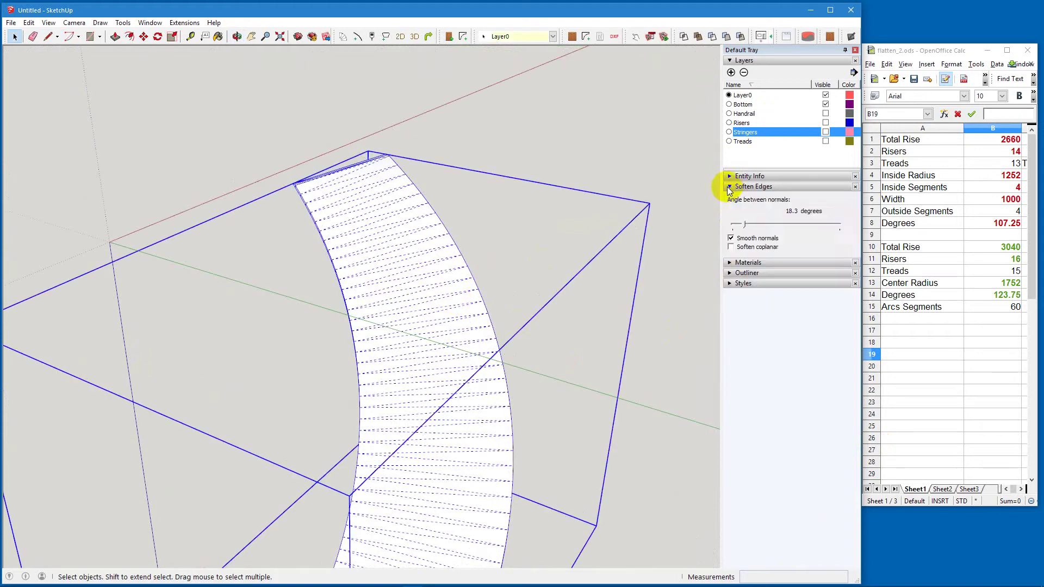
click(741, 223)
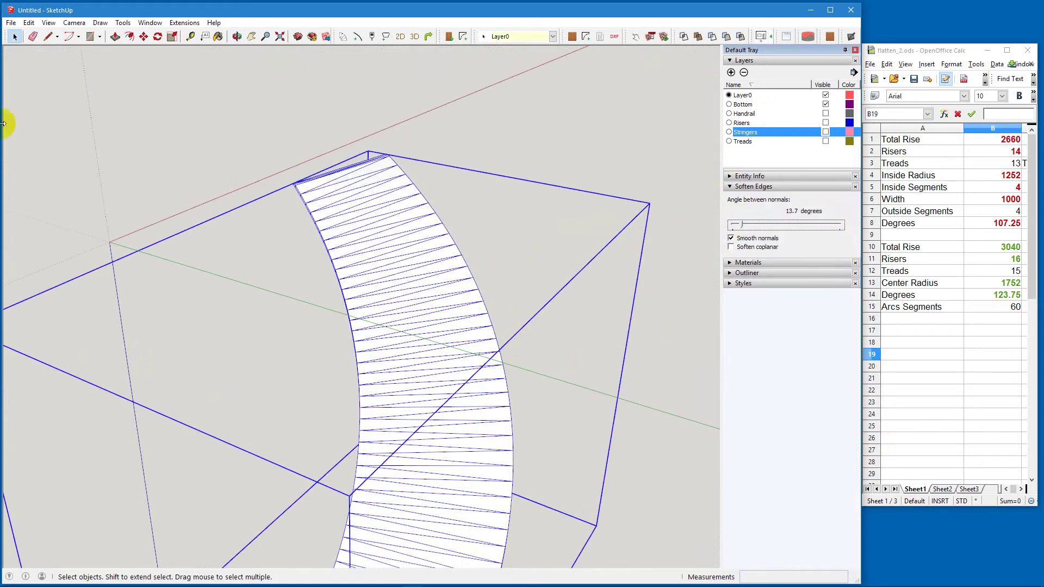
Turn off the display of hidden geometry and clear the selection
click(47, 23)
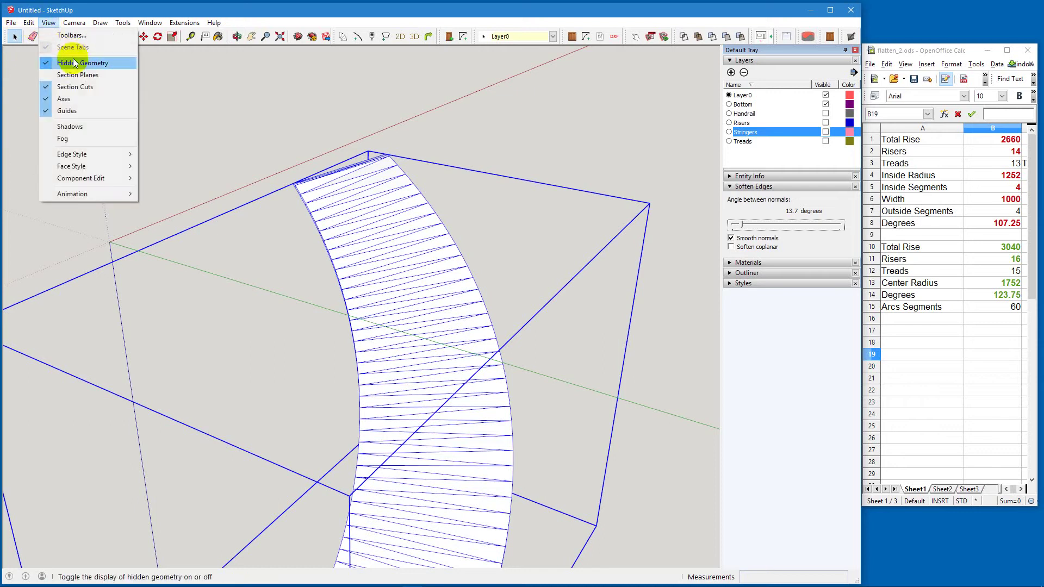
click(70, 63)
click(391, 103)
click(48, 22)
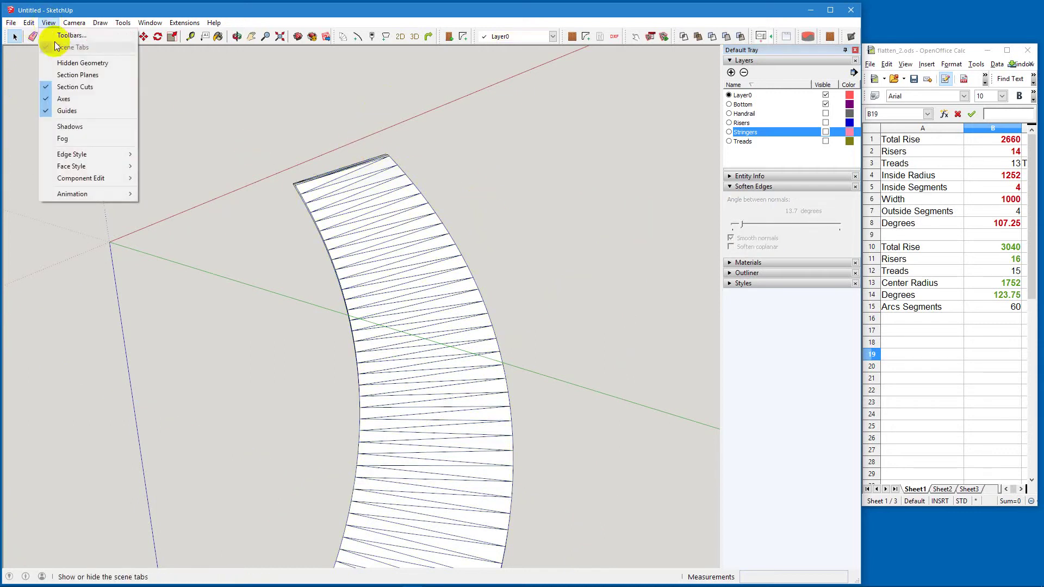
click(508, 147)
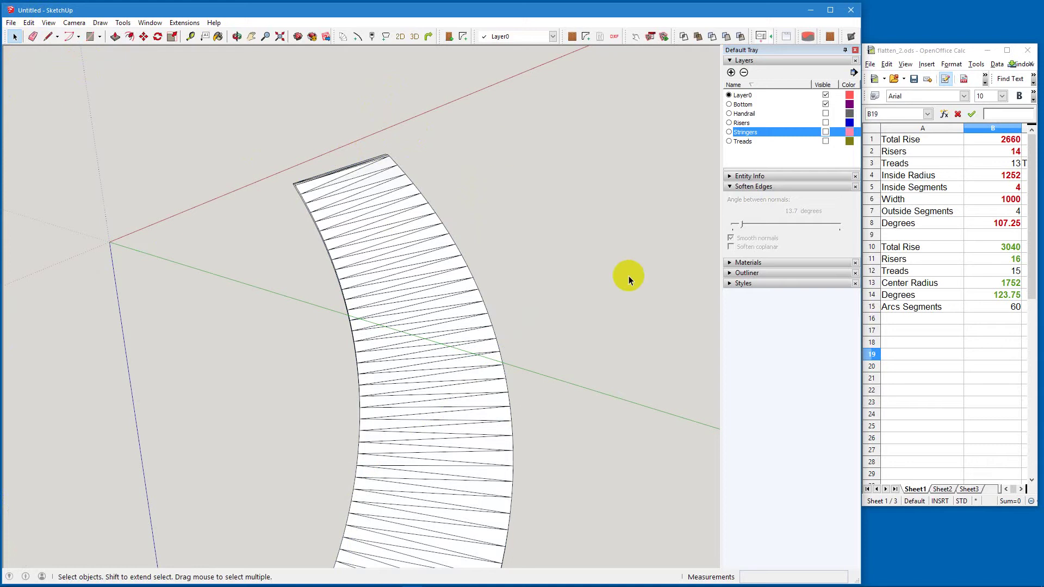
Open the curved bottom surface for editing, soften all its edges with an angle of 17.4 degrees, and close it
triple_click(442, 280)
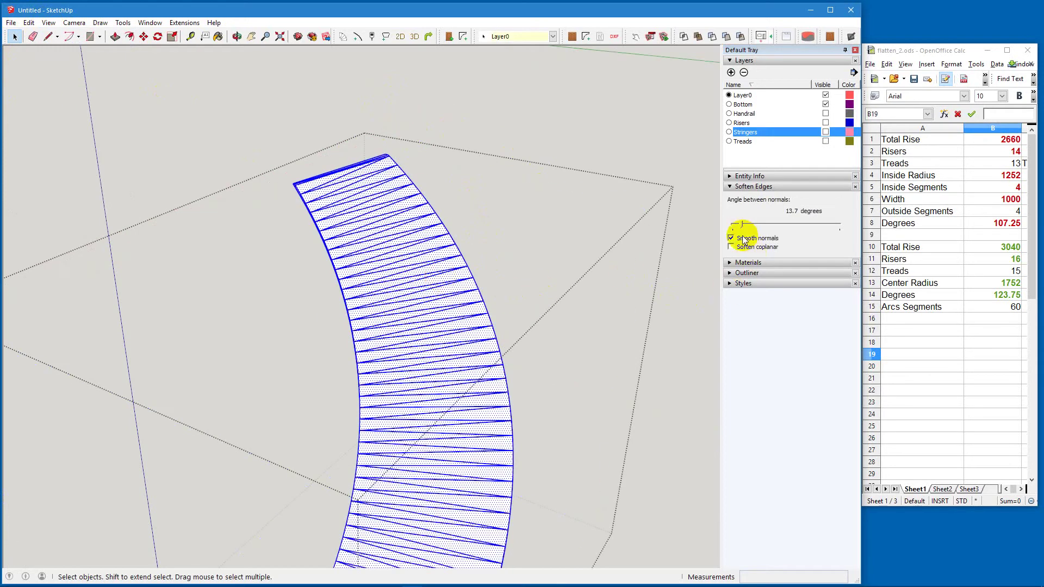
click(742, 226)
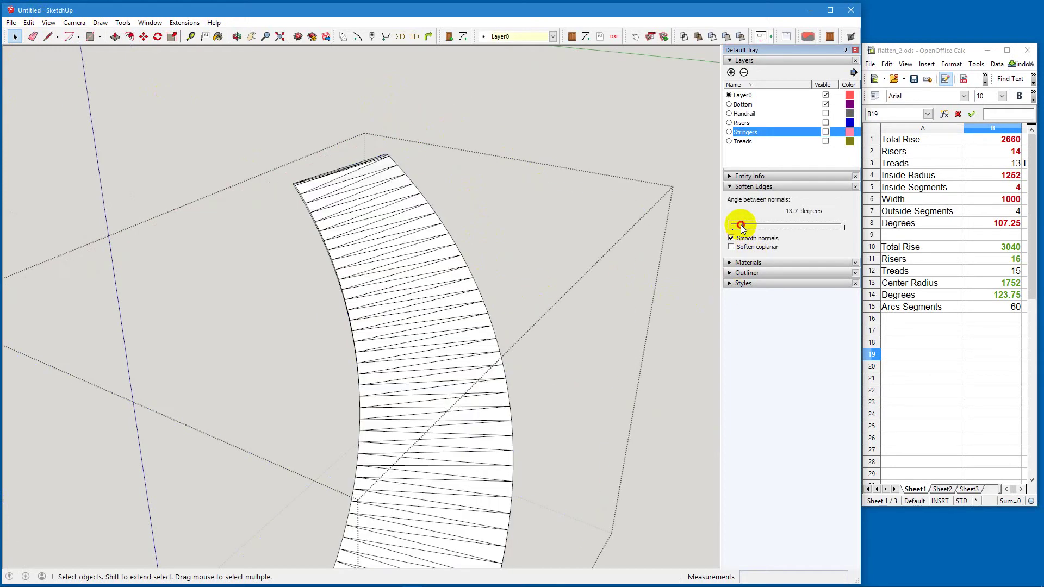
drag(742, 226, 743, 228)
scroll(618, 146, down, 3)
click(626, 161)
scroll(583, 214, down, 5)
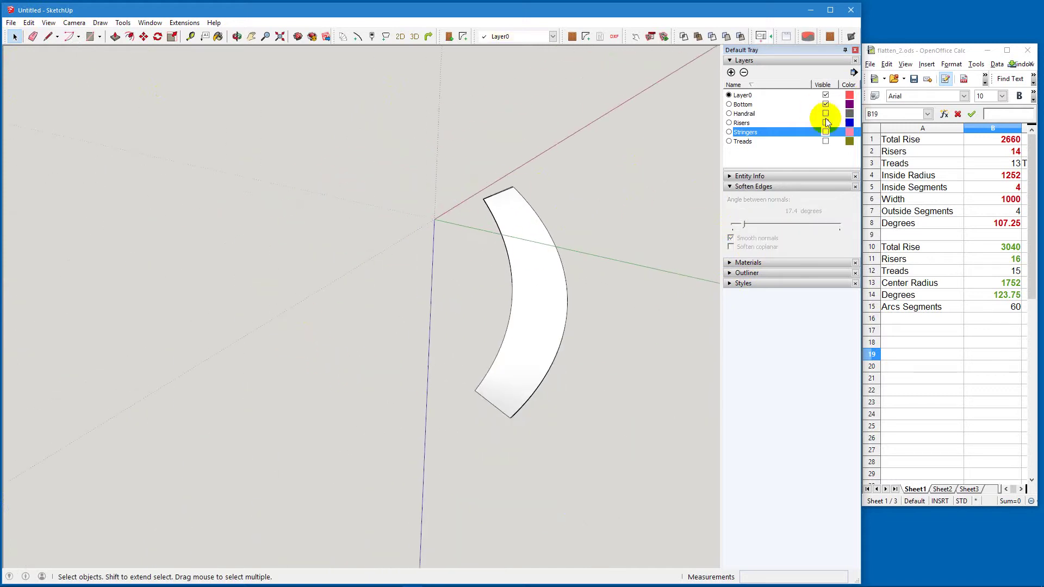
Make the Treads, Stringers, Risers and Handrail layers visible and view the complete stair from above
click(826, 141)
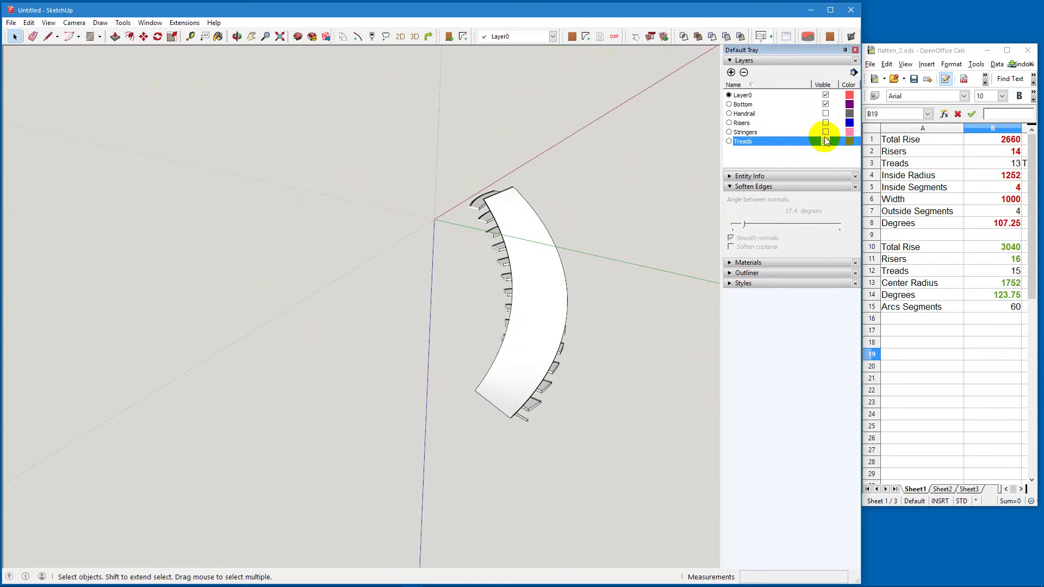
click(825, 132)
click(825, 123)
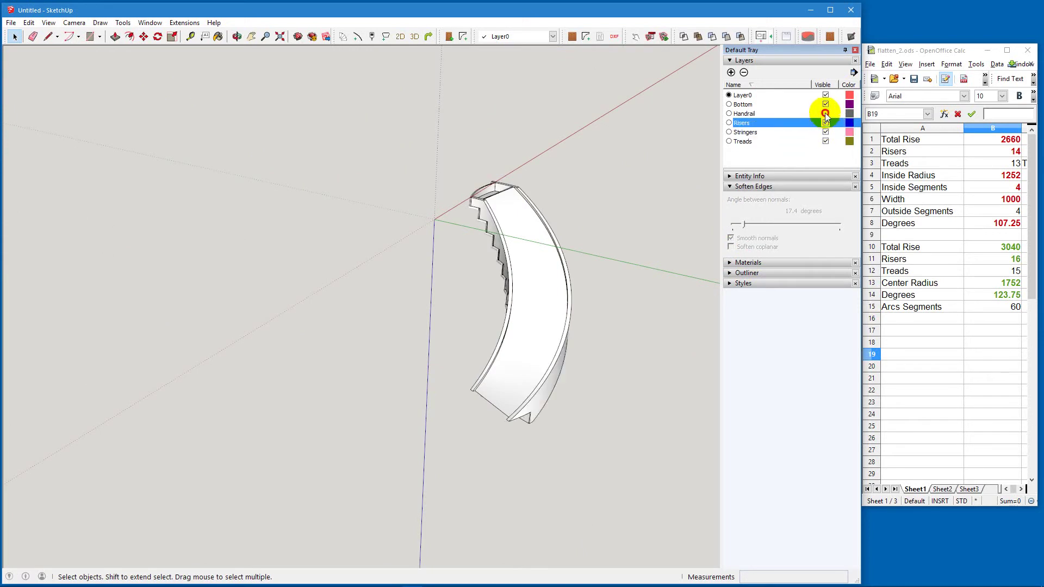
click(826, 114)
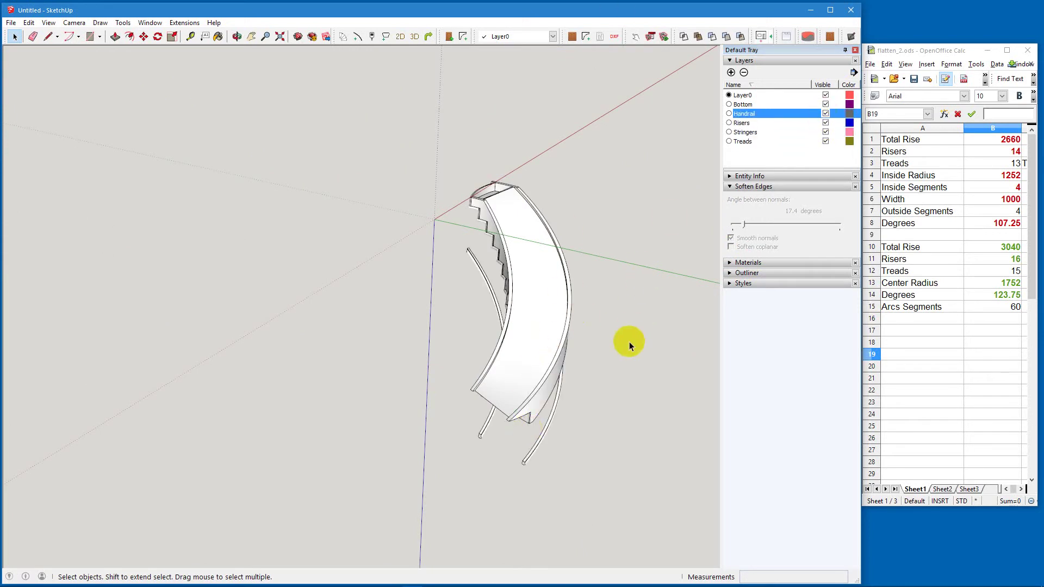
key(F8)
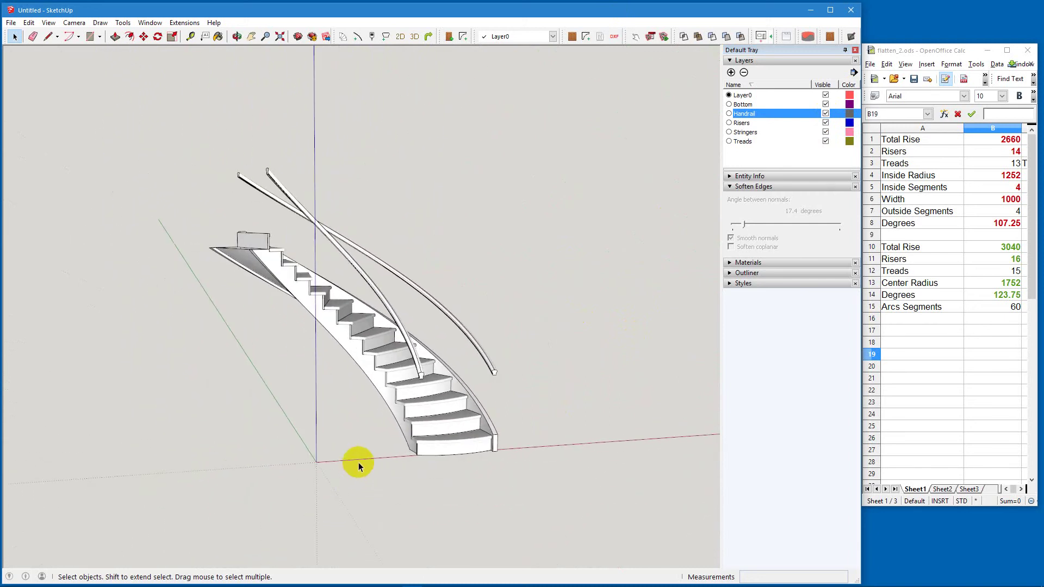
middle_drag(354, 454, 456, 462)
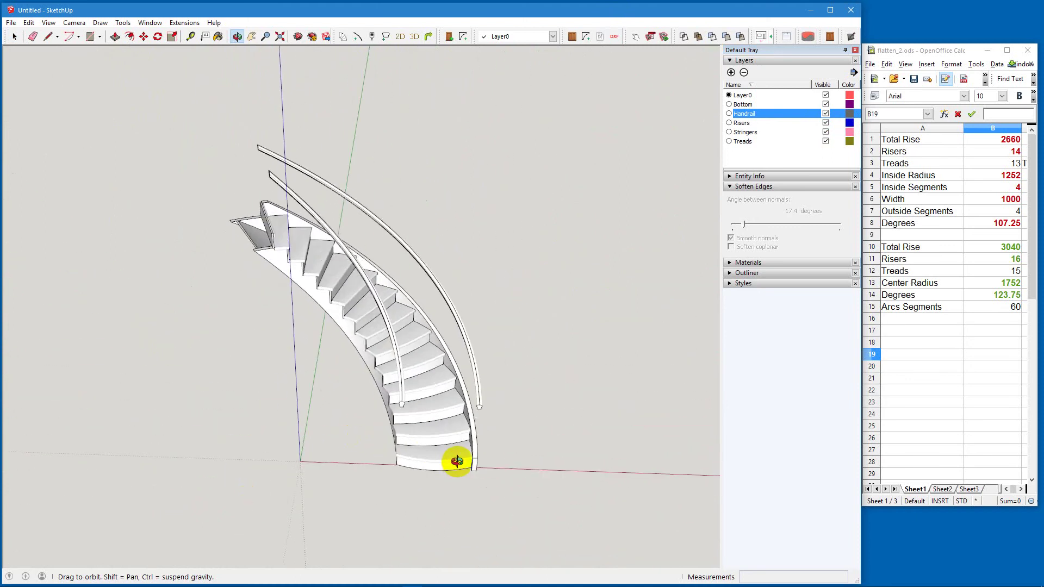